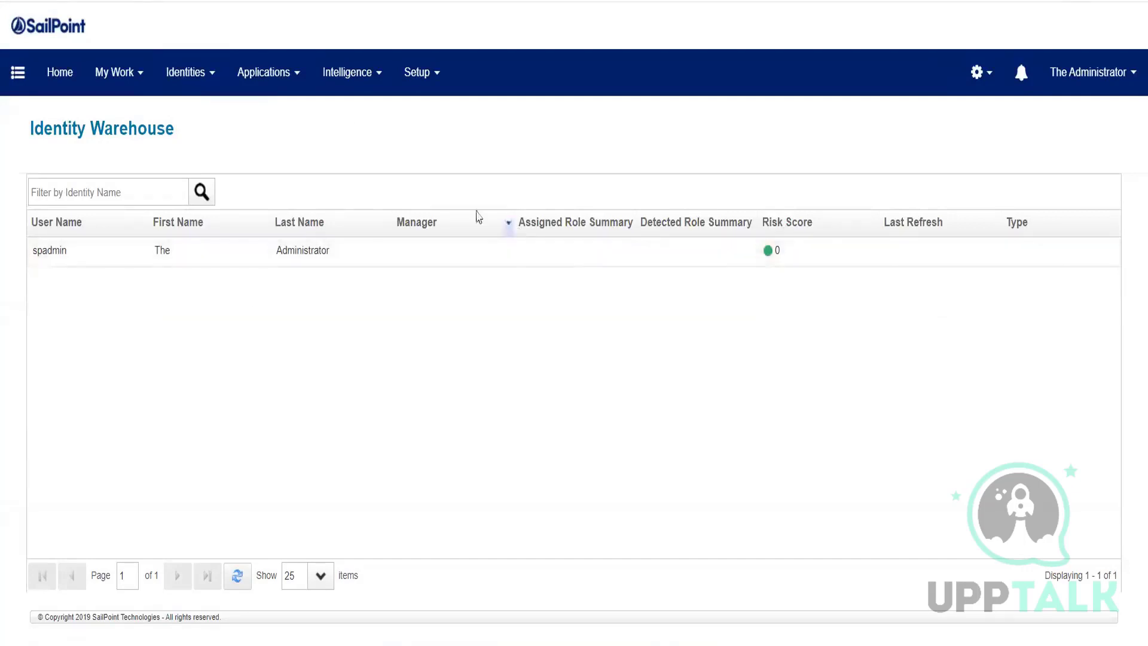
# Step: Try deleting Google Drive from Application Definition; an application scorecard reference blocks it
pyautogui.click(267, 84)
pyautogui.click(277, 120)
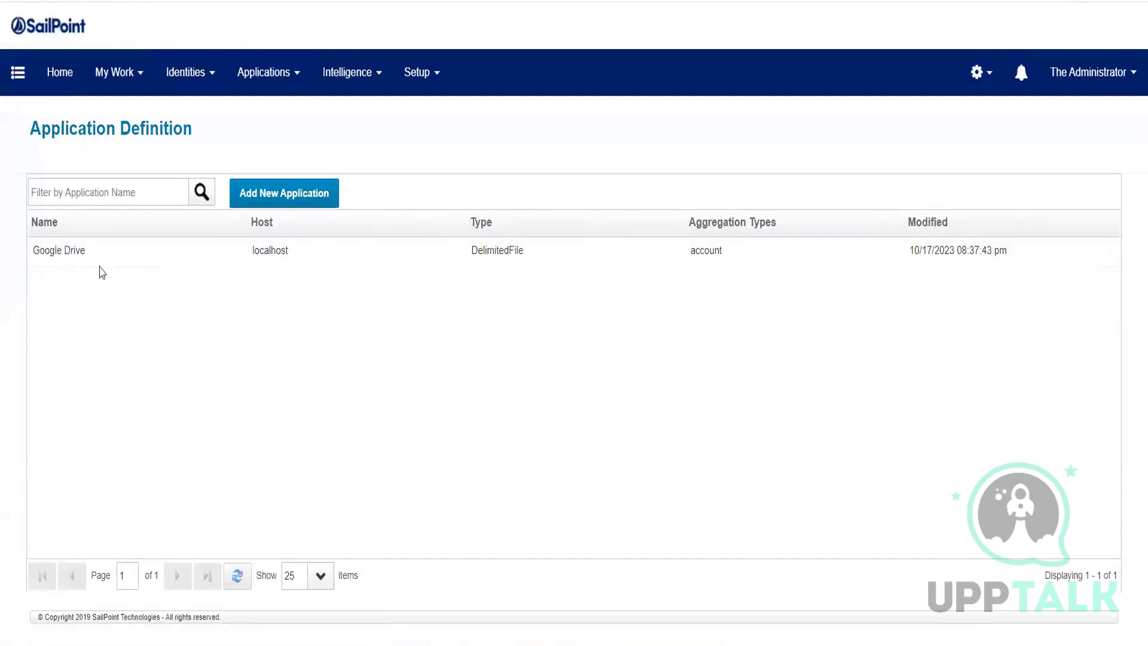
pyautogui.rightClick(77, 262)
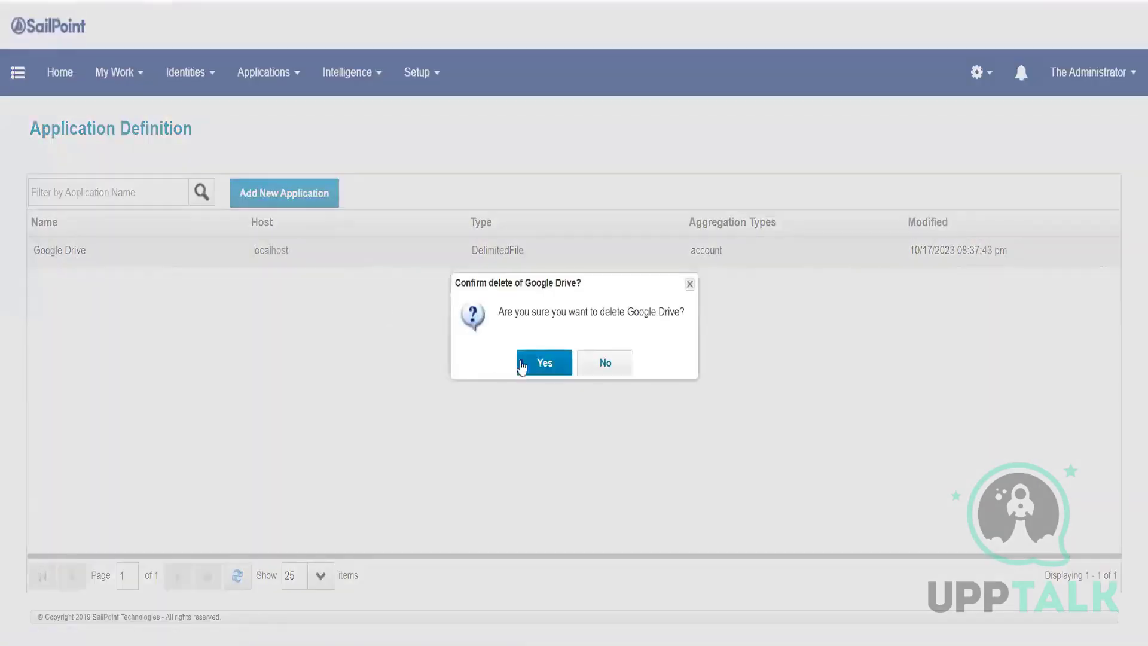
pyautogui.click(539, 362)
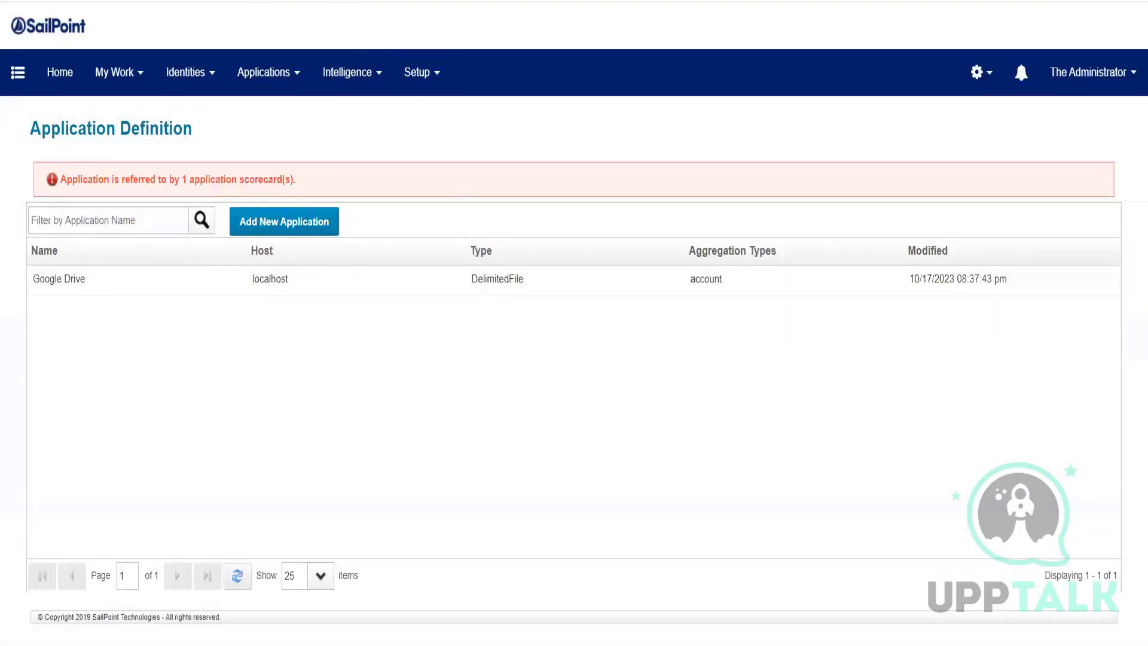
pyautogui.rightClick(101, 0)
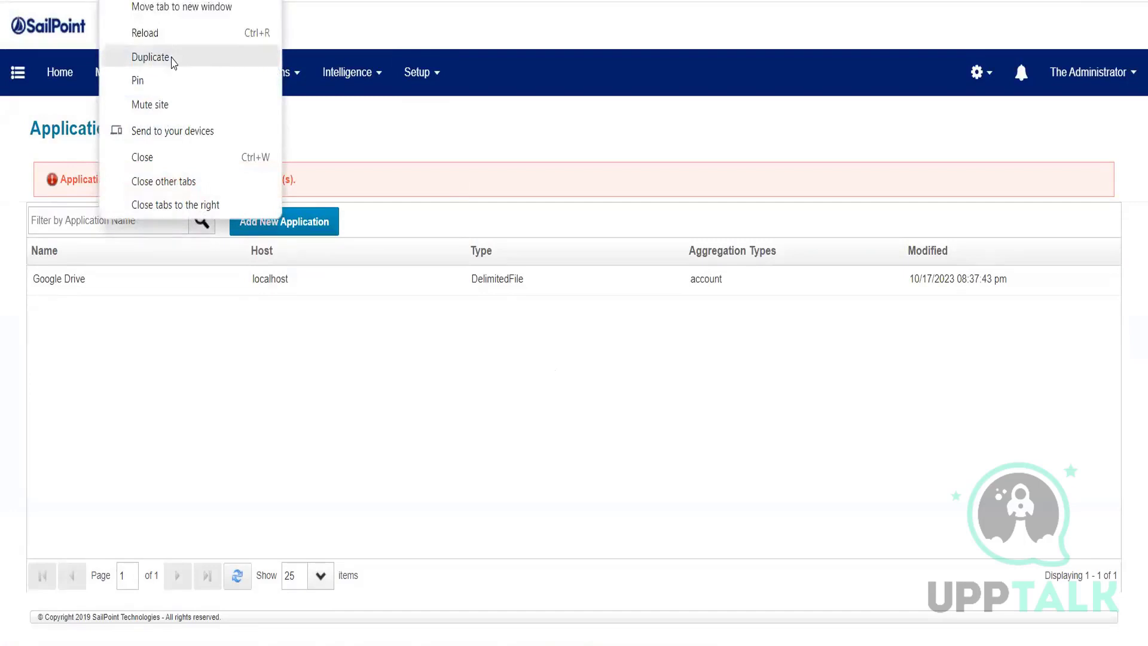
# Step: Open the IdentityIQ debug page in a duplicated tab and browse Application objects
pyautogui.click(171, 60)
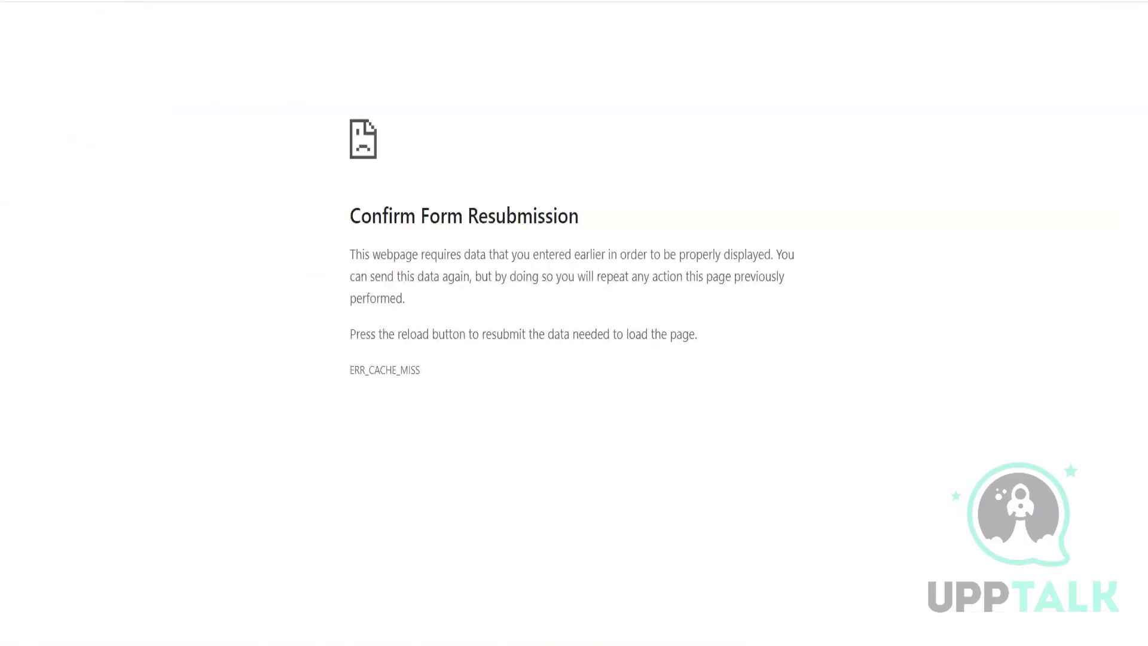
pyautogui.write('debug')
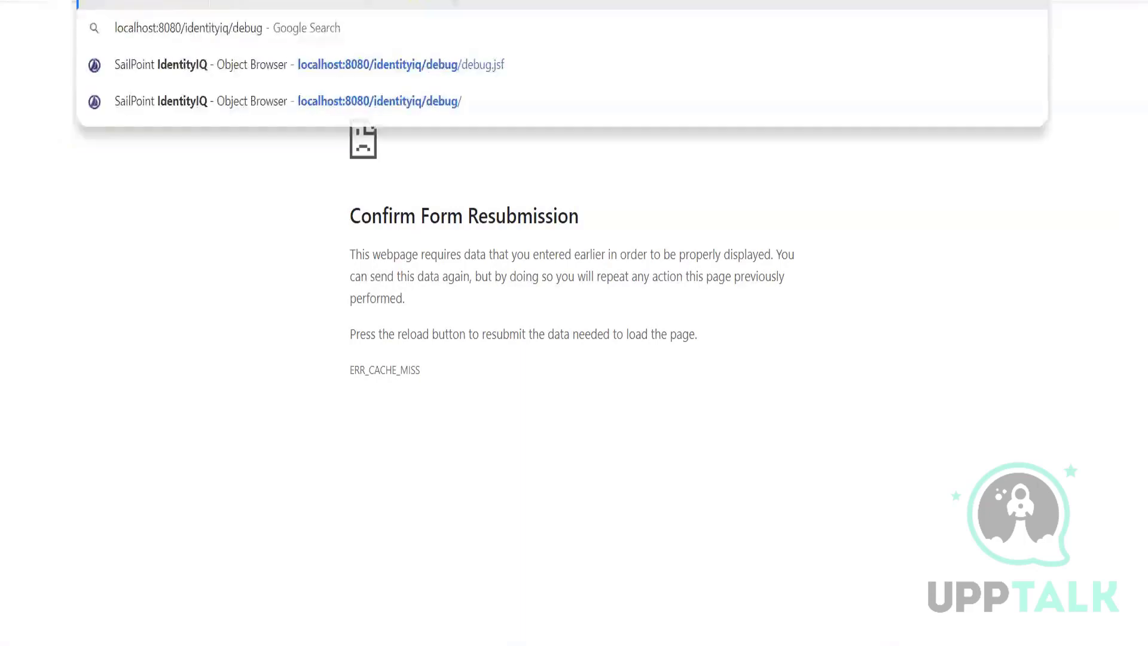
pyautogui.press('Return')
pyautogui.write('app')
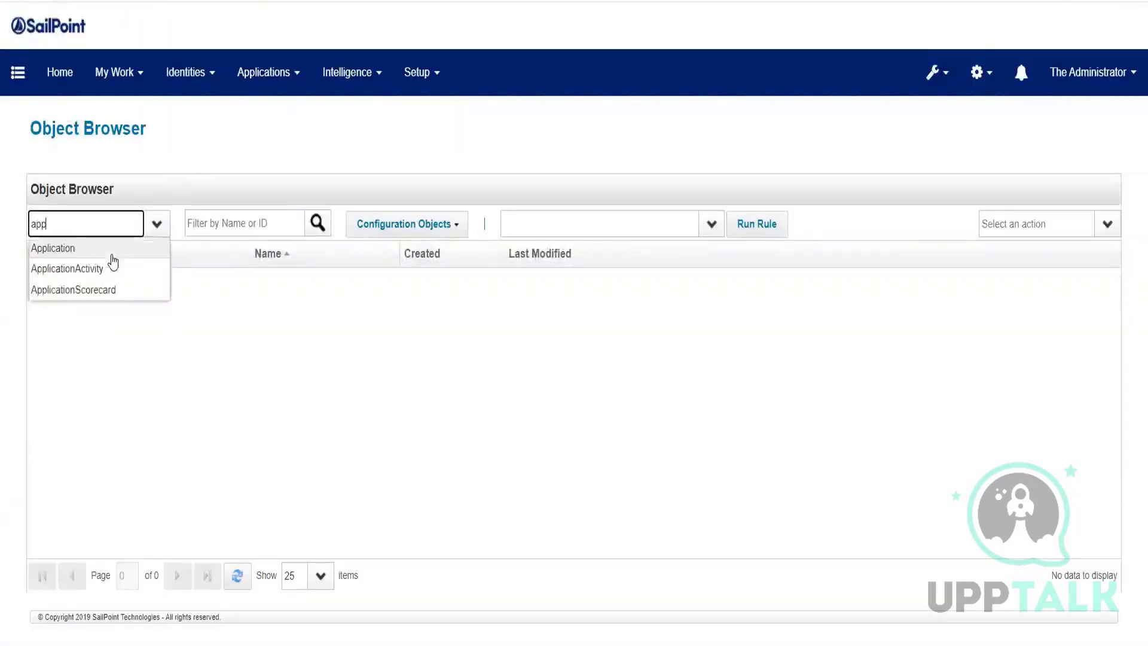
pyautogui.press('Tab')
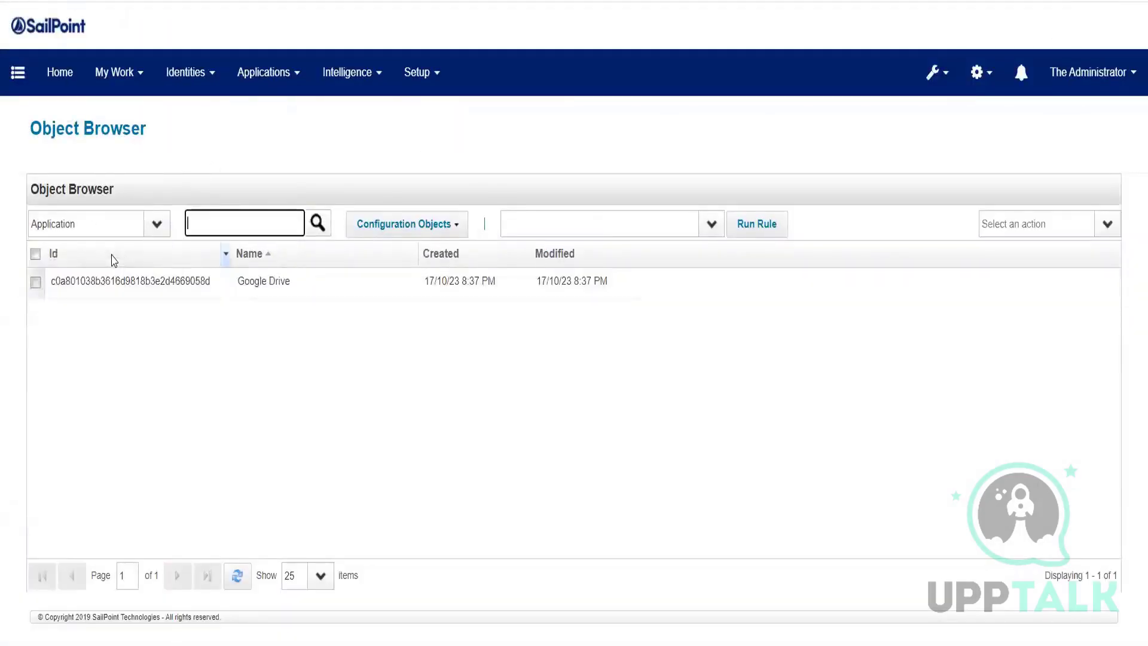
# Step: Delete the Google Drive Application object from the Object Browser and confirm
pyautogui.click(37, 283)
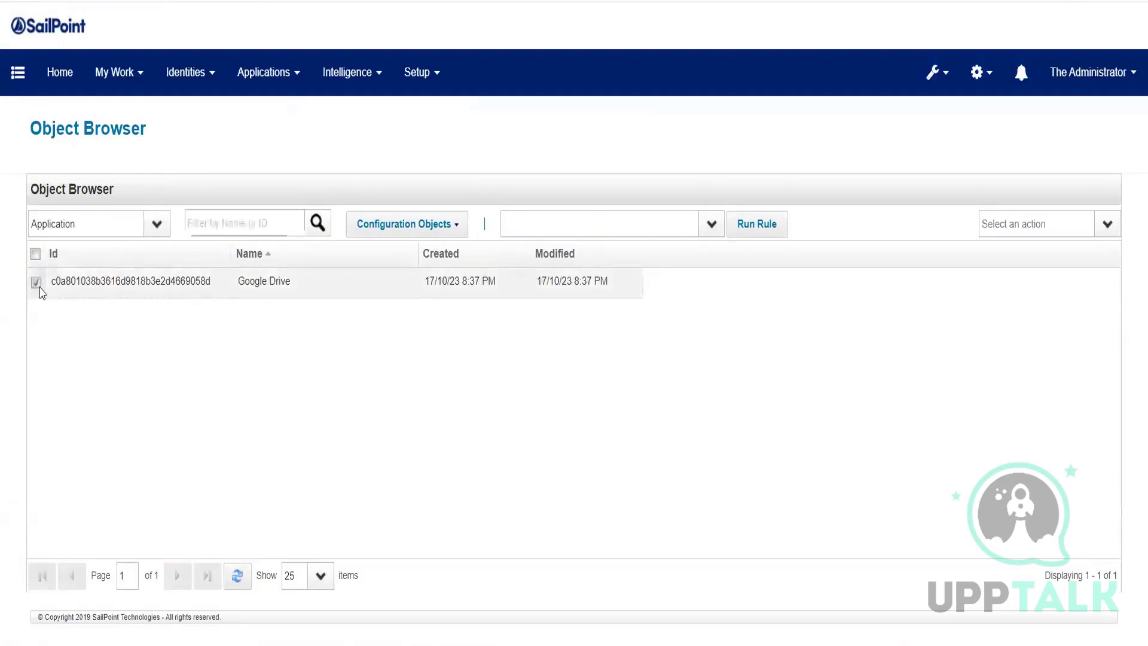
pyautogui.click(1108, 224)
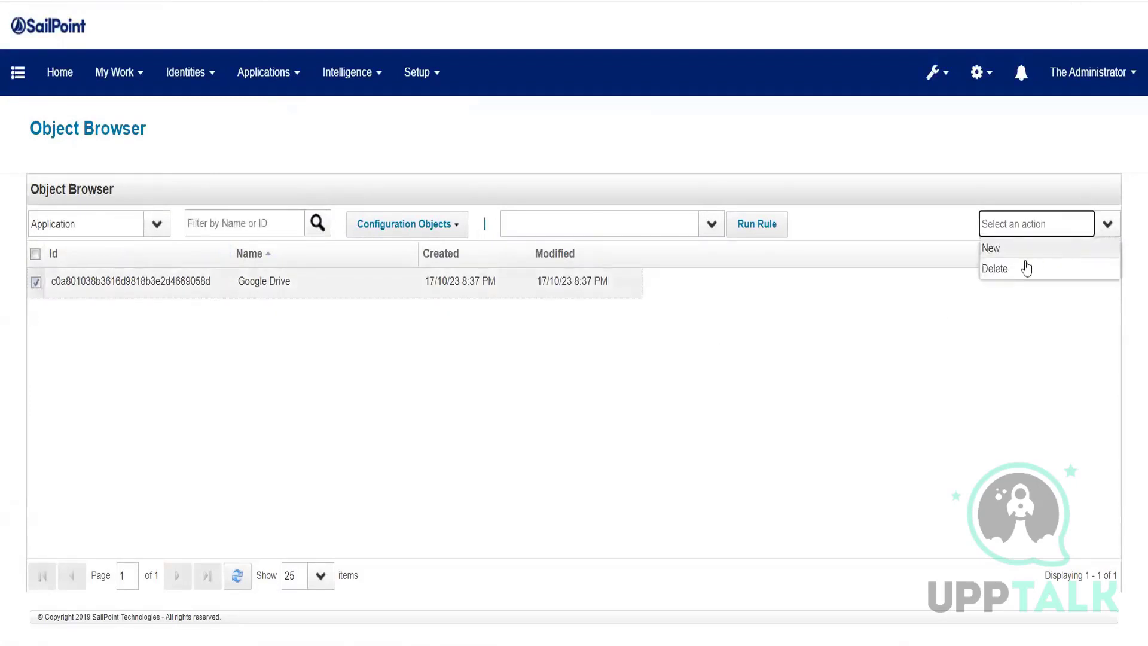
pyautogui.click(1026, 268)
pyautogui.click(550, 361)
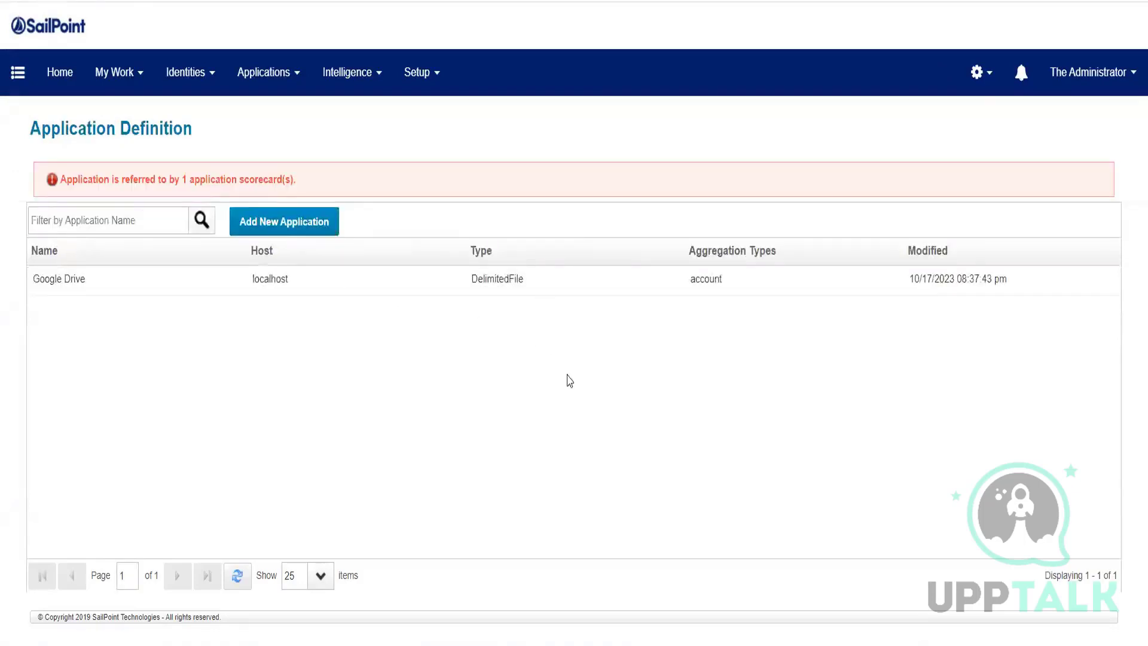
# Step: Reload the Application Definition list from the Applications menu
pyautogui.click(258, 76)
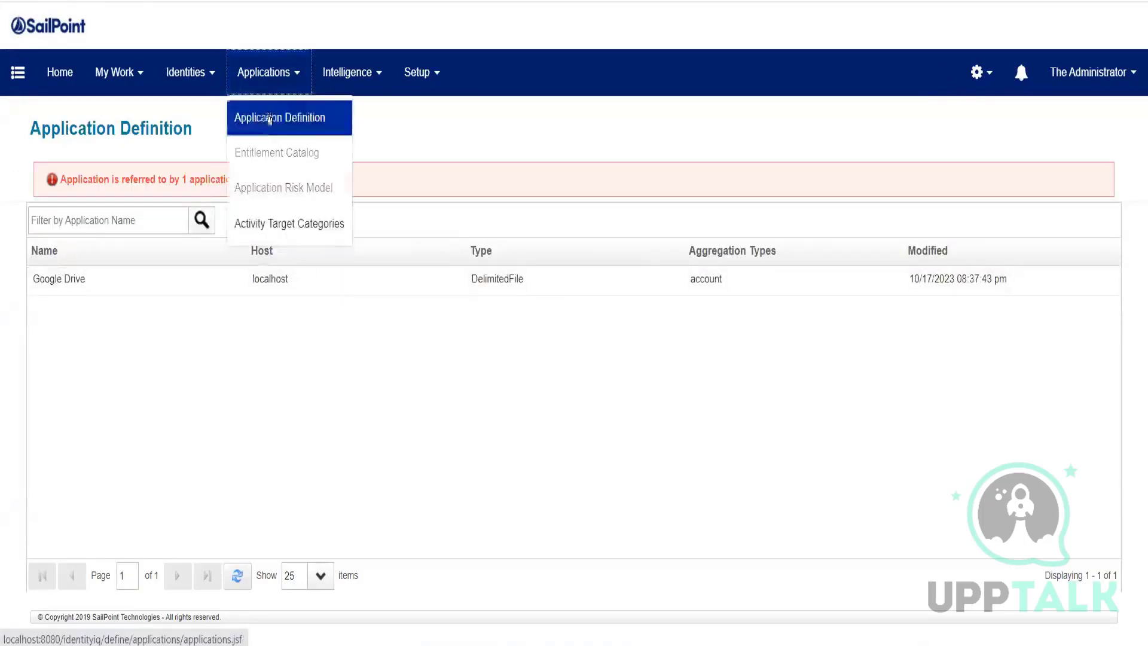
pyautogui.click(287, 118)
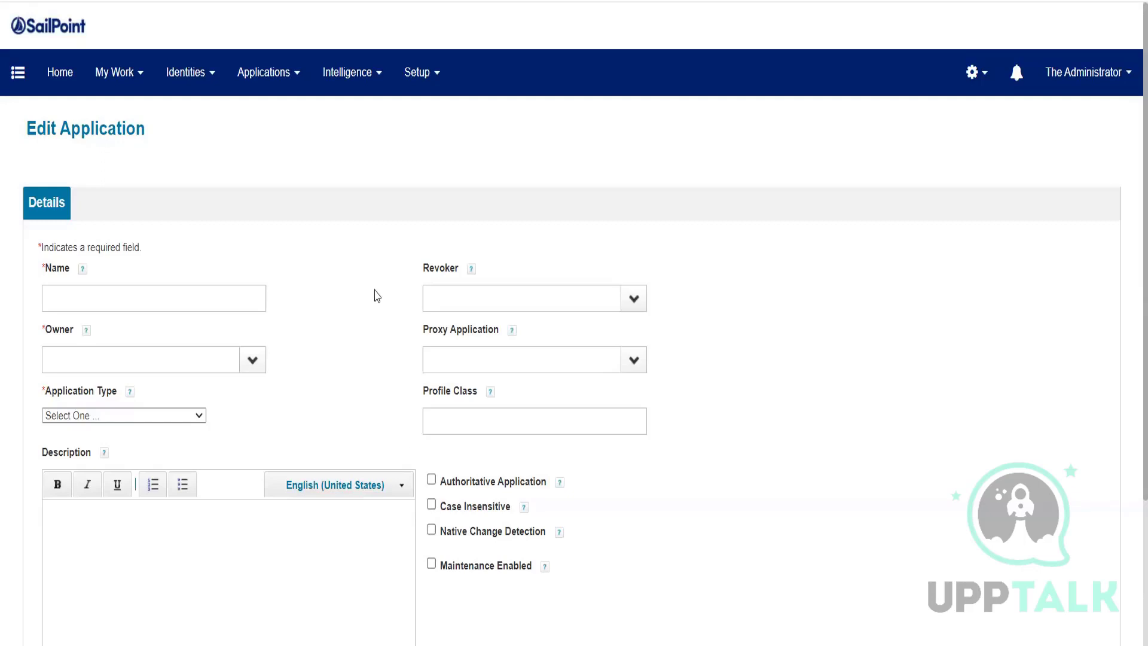
# Step: Enter 'HR Application - FT Employee' as the Name and choose The Administrator as Owner
pyautogui.click(167, 302)
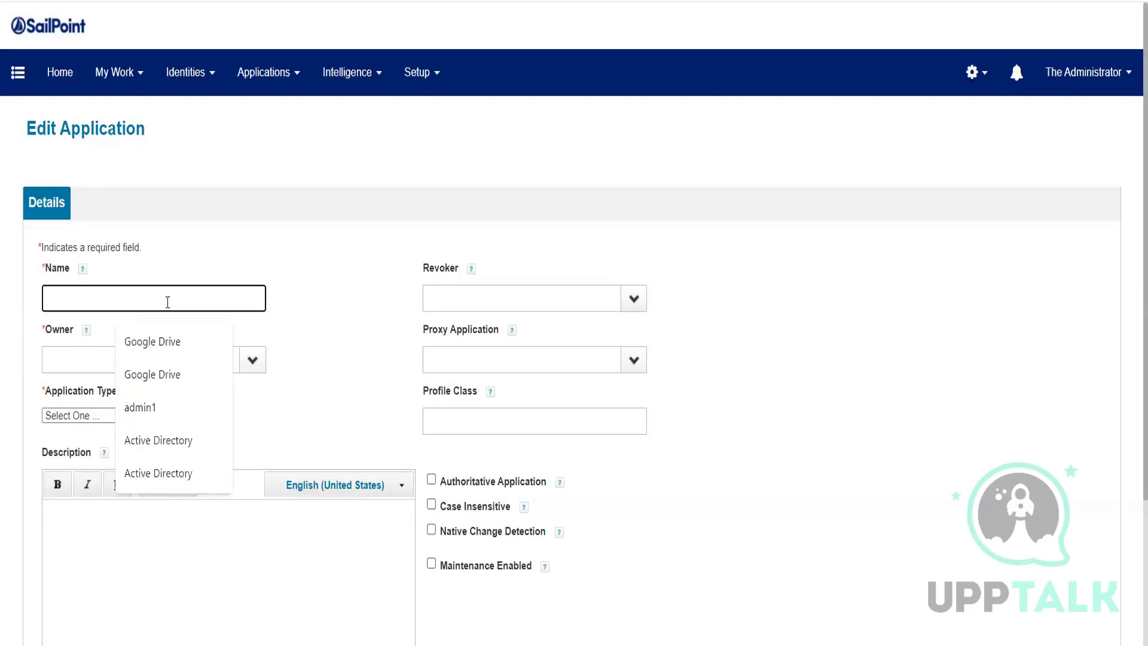
pyautogui.write('H')
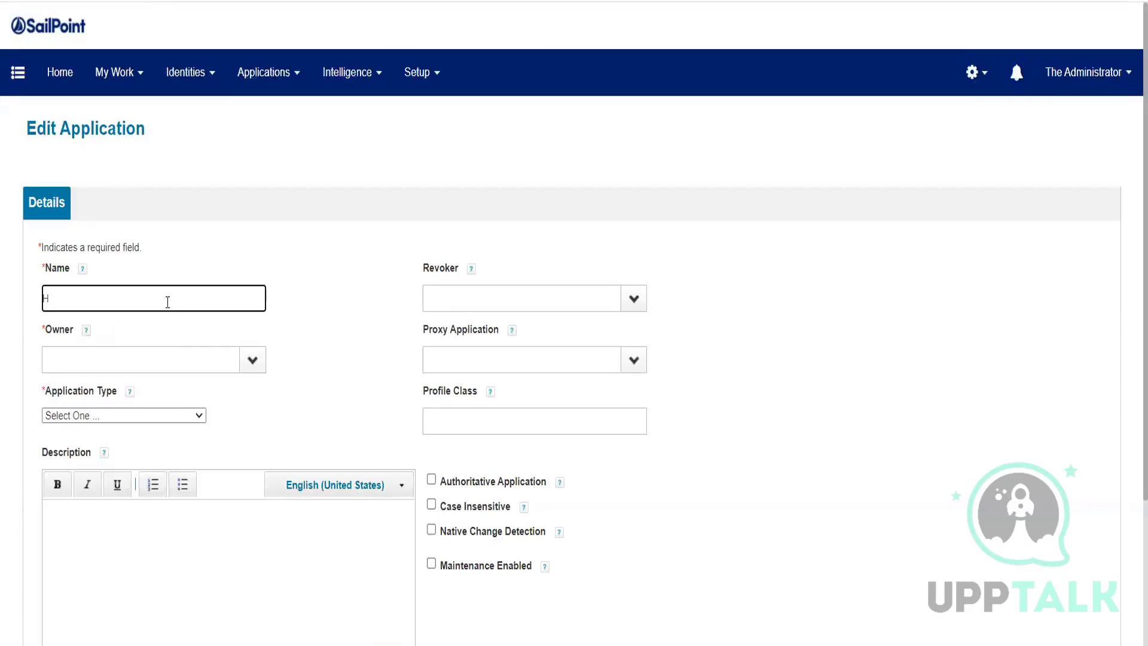
pyautogui.write('R Application')
pyautogui.write('- FT Employee')
pyautogui.click(252, 360)
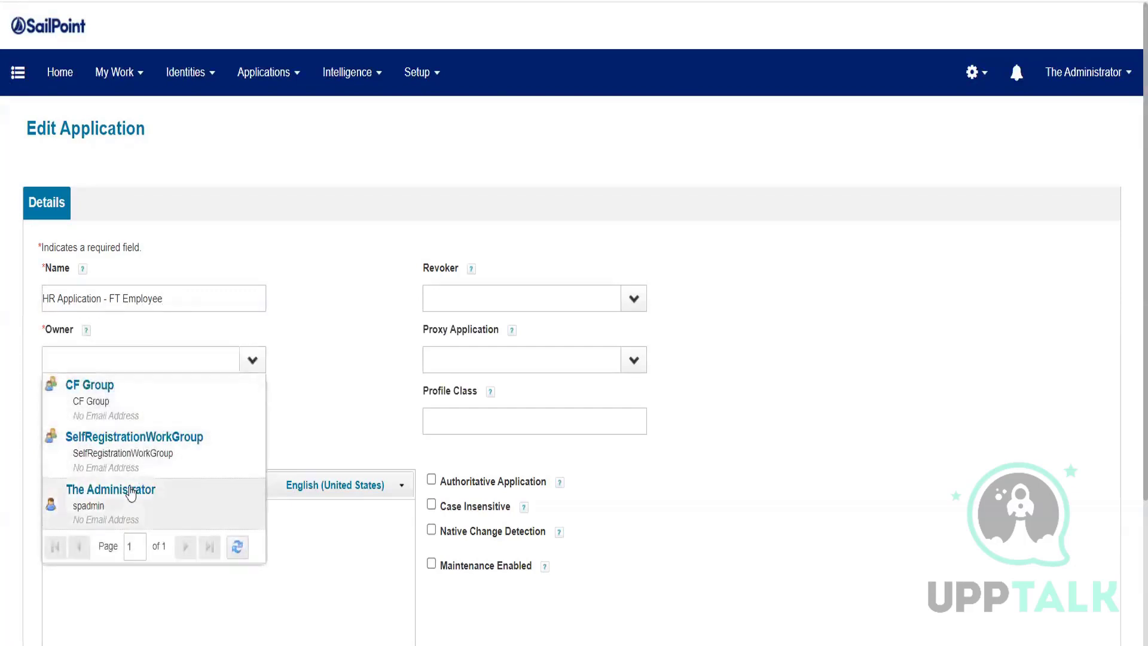
pyautogui.click(150, 492)
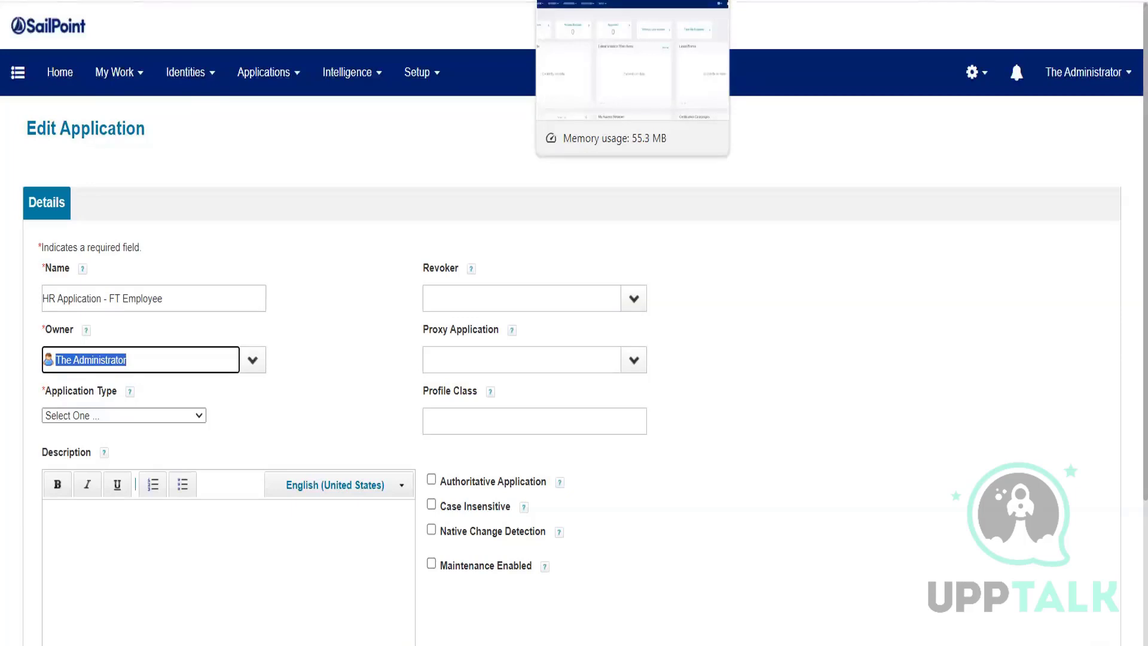
pyautogui.click(265, 222)
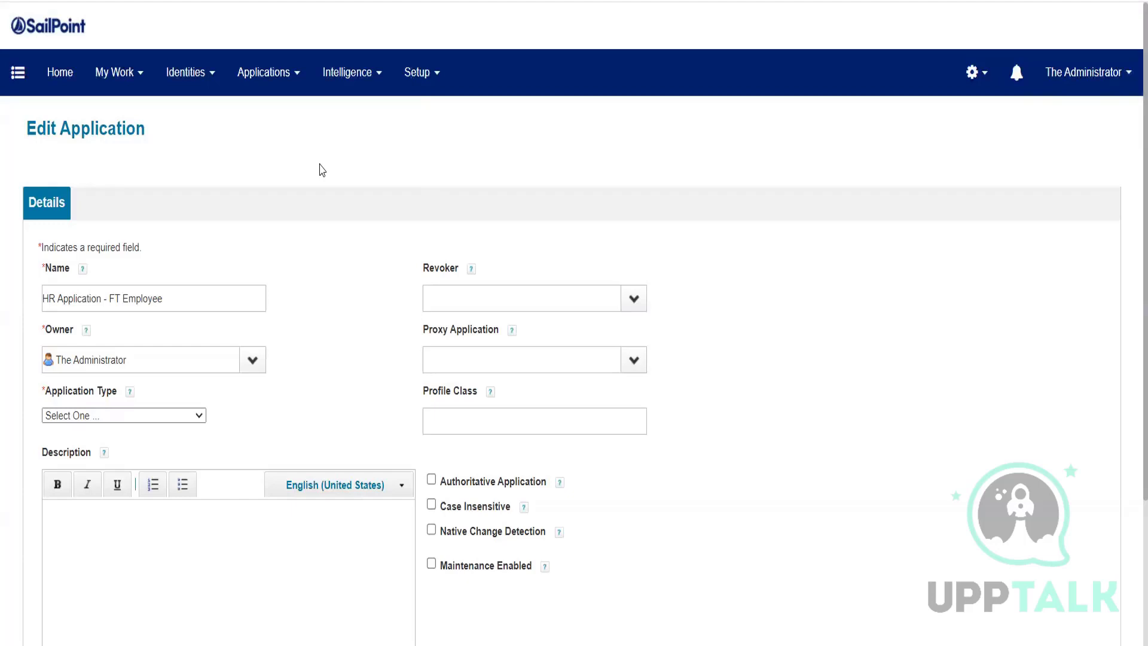
# Step: Browse the connector types in the Application Type dropdown without choosing one
pyautogui.click(120, 415)
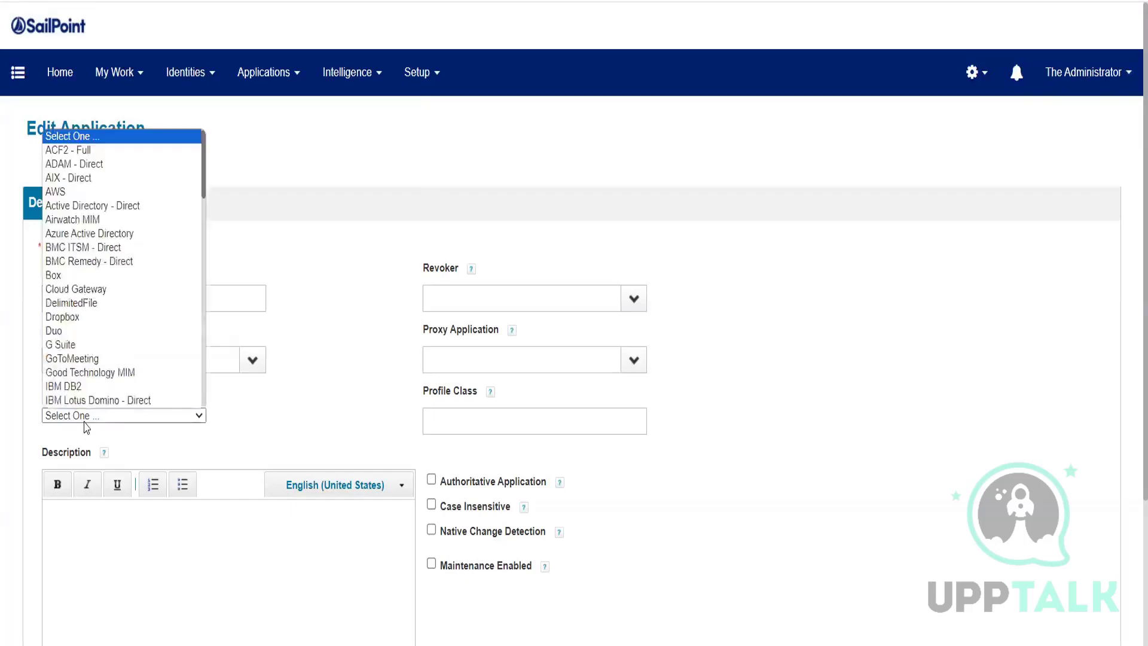
pyautogui.scroll(-3, 99, 161)
pyautogui.click(119, 227)
pyautogui.click(119, 227)
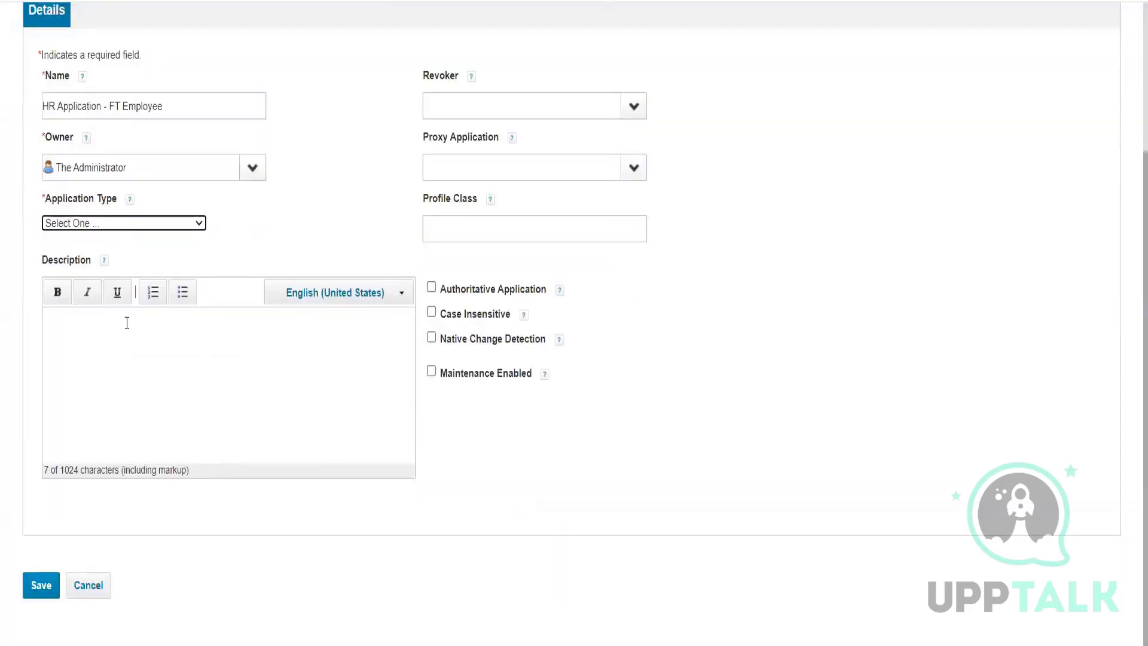
pyautogui.click(174, 226)
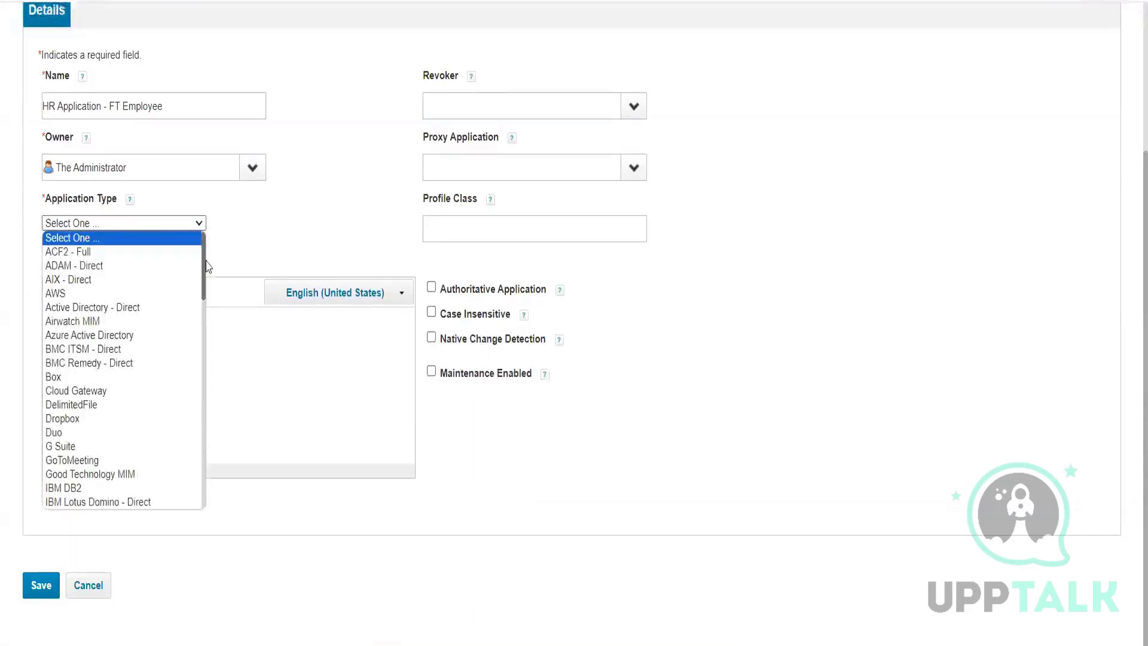
pyautogui.moveTo(203, 272); pyautogui.dragTo(205, 506)
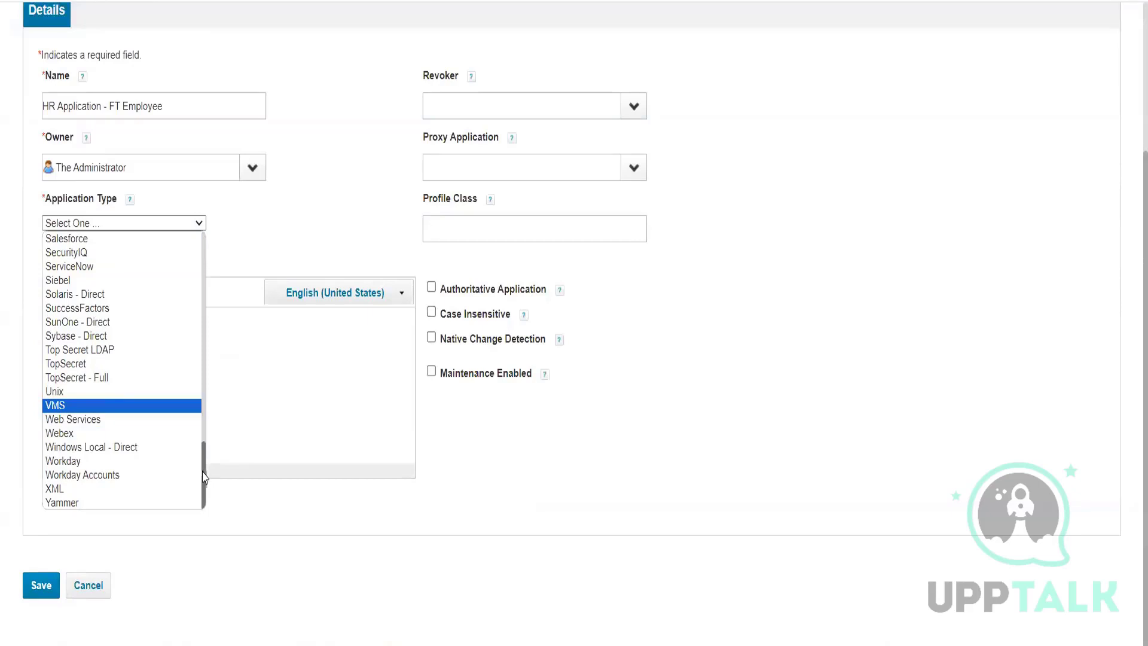
pyautogui.scroll(3, 204, 469)
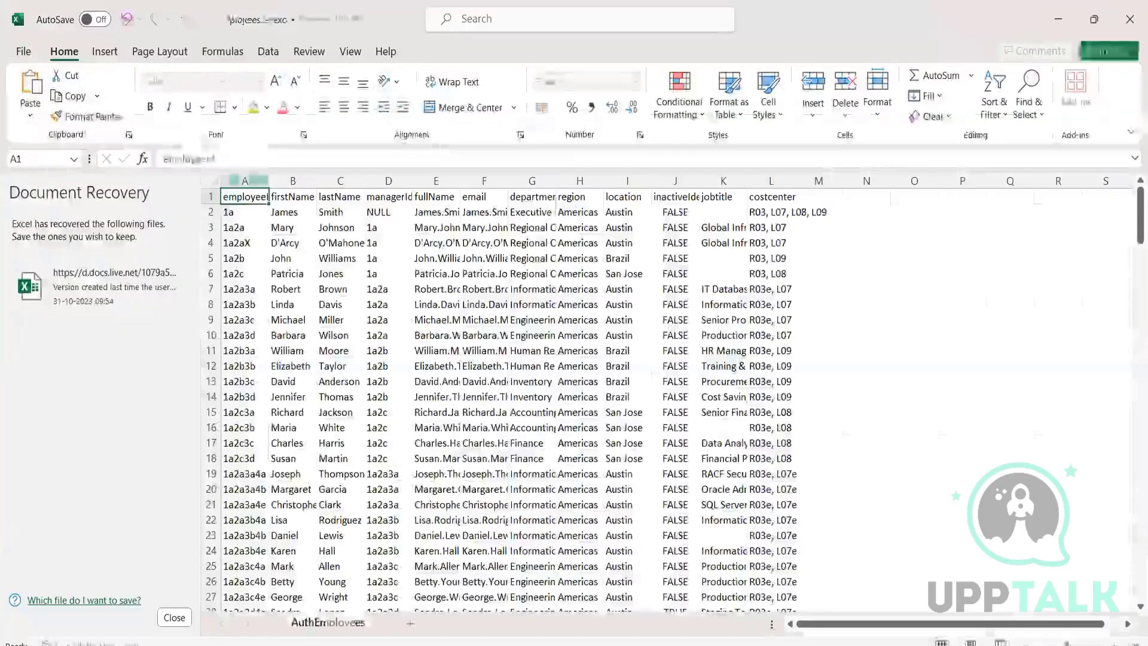
# Step: Close Excel's Document Recovery pane to review the AuthEmployees sheet, then switch away
pyautogui.click(175, 616)
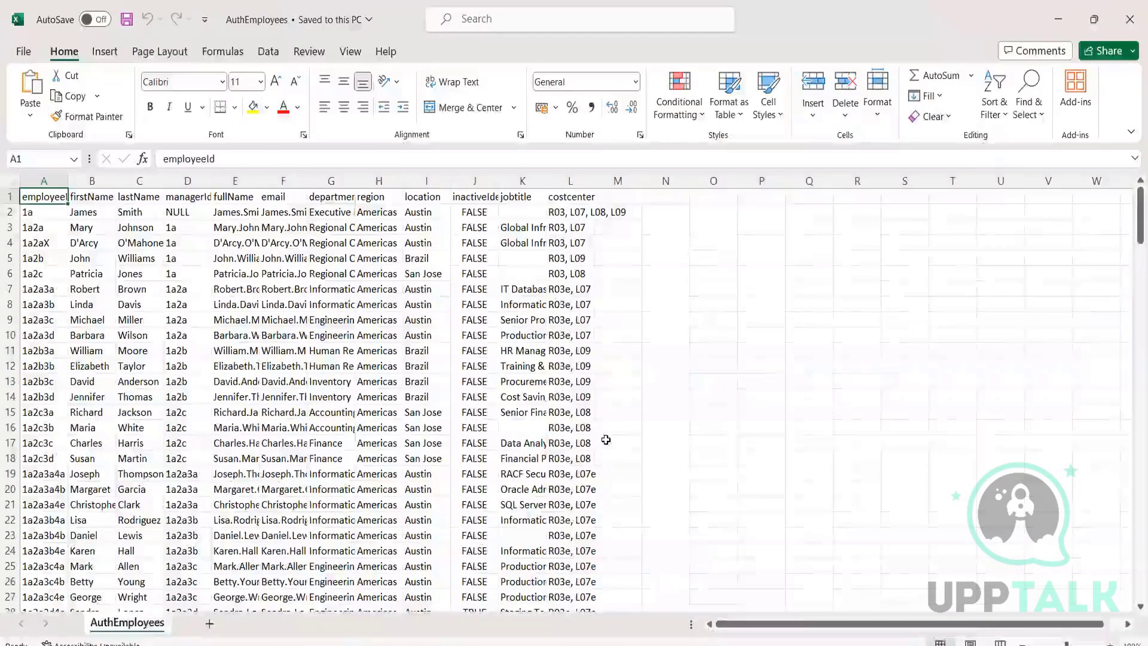
pyautogui.hotkey('alt', 'Tab')
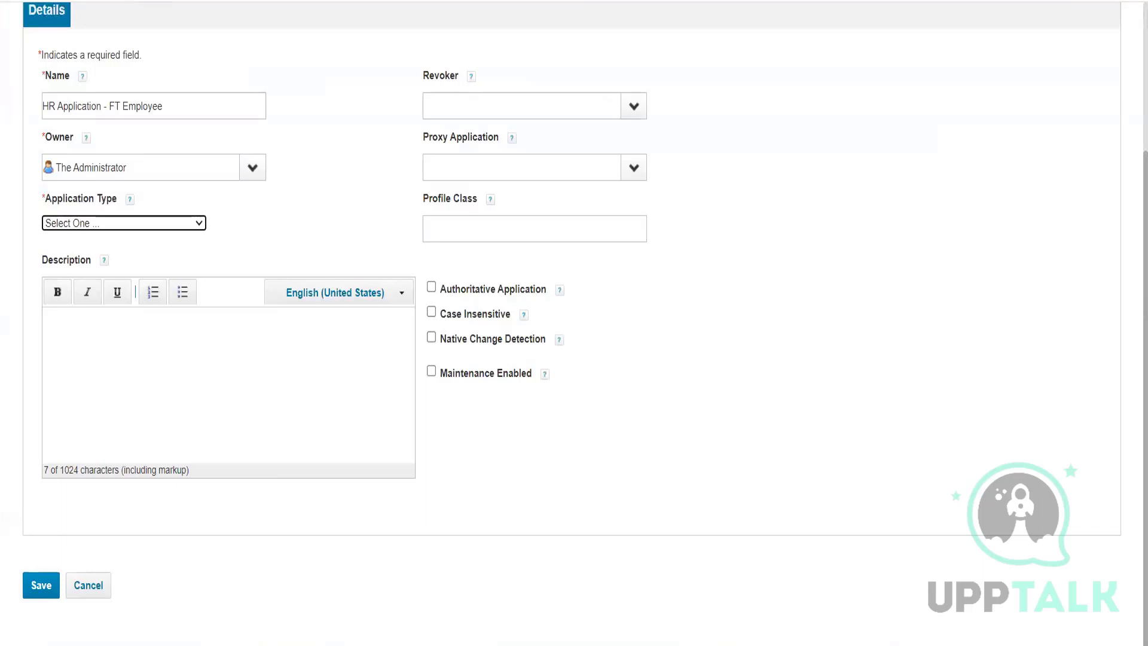
# Step: Choose DelimitedFile as the Application Type
pyautogui.click(99, 230)
pyautogui.press('d')
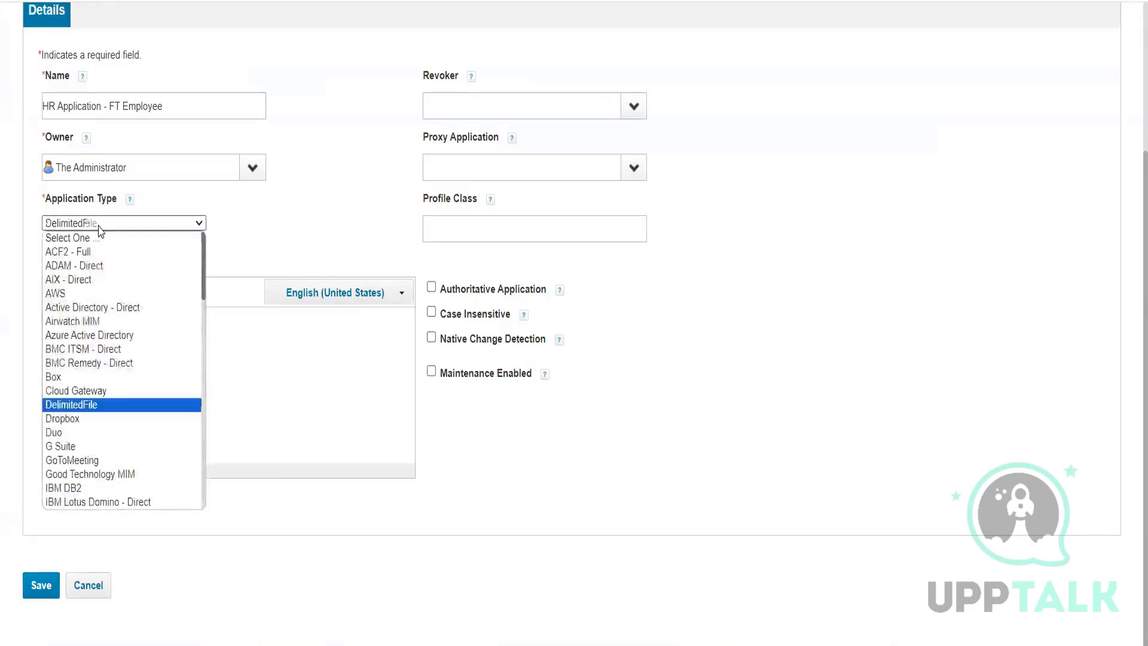
pyautogui.press('Return')
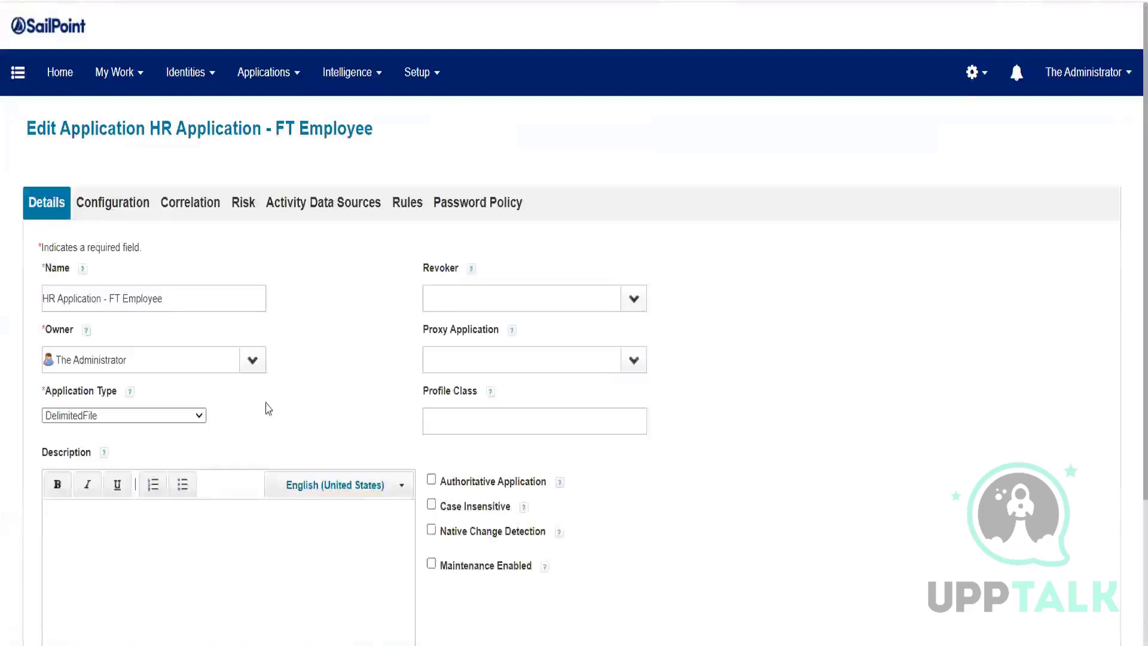
# Step: Scroll the Details form and open the Configuration tab's file settings
pyautogui.scroll(-3, 297, 423)
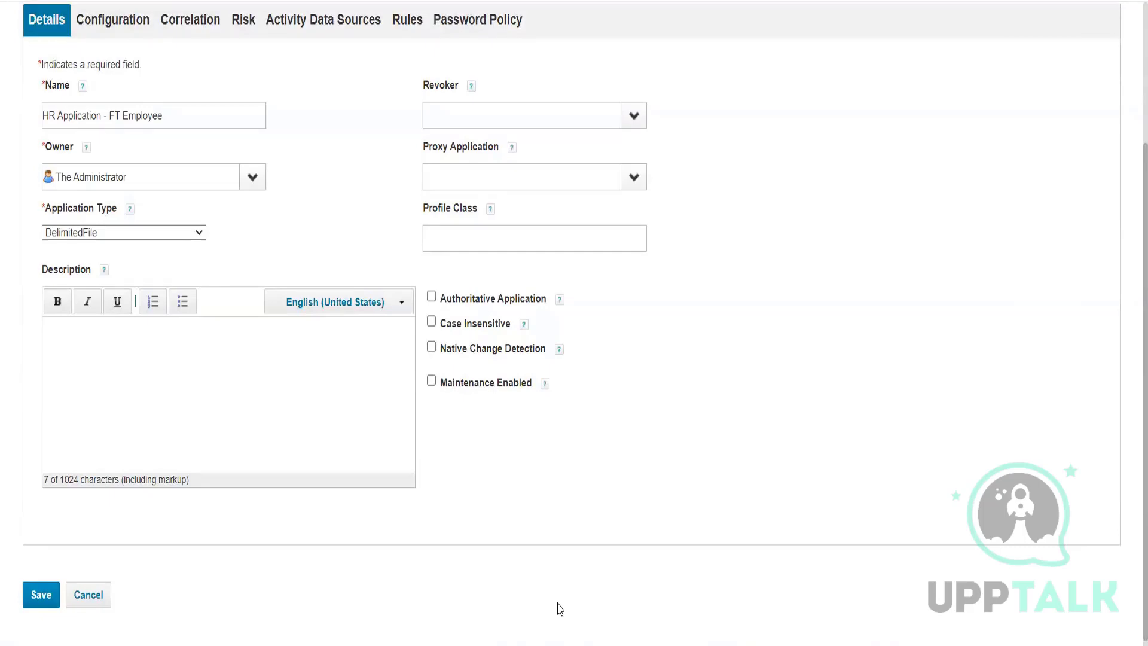
pyautogui.click(116, 25)
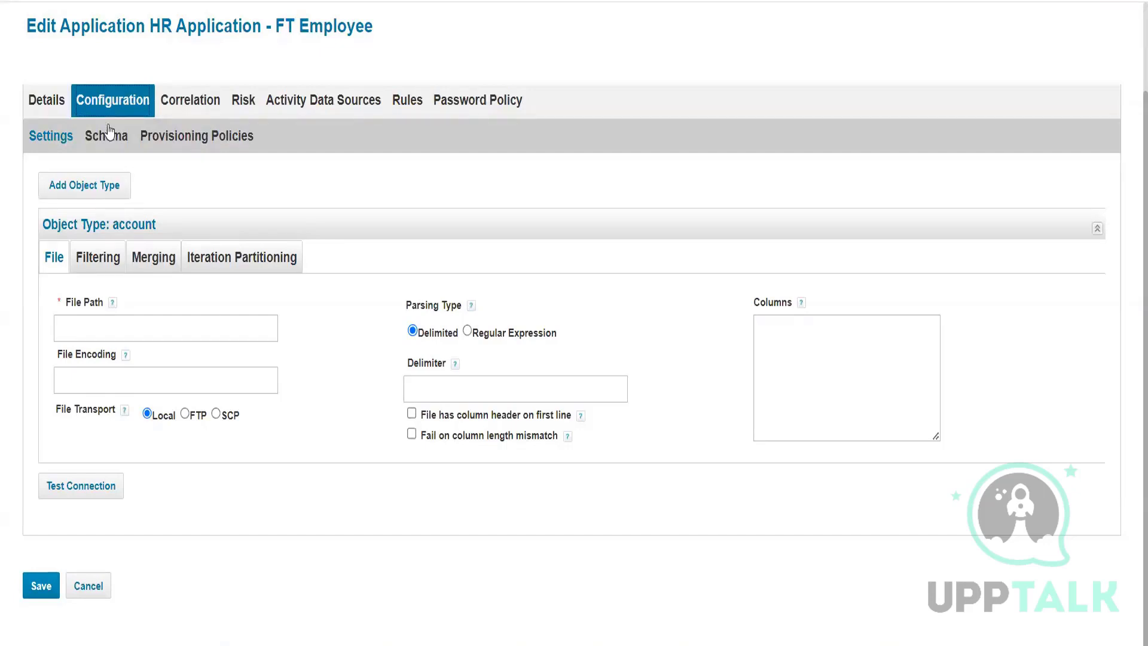
# Step: Review name, description and proxy application on Details, then tick Authoritative Application
pyautogui.click(47, 114)
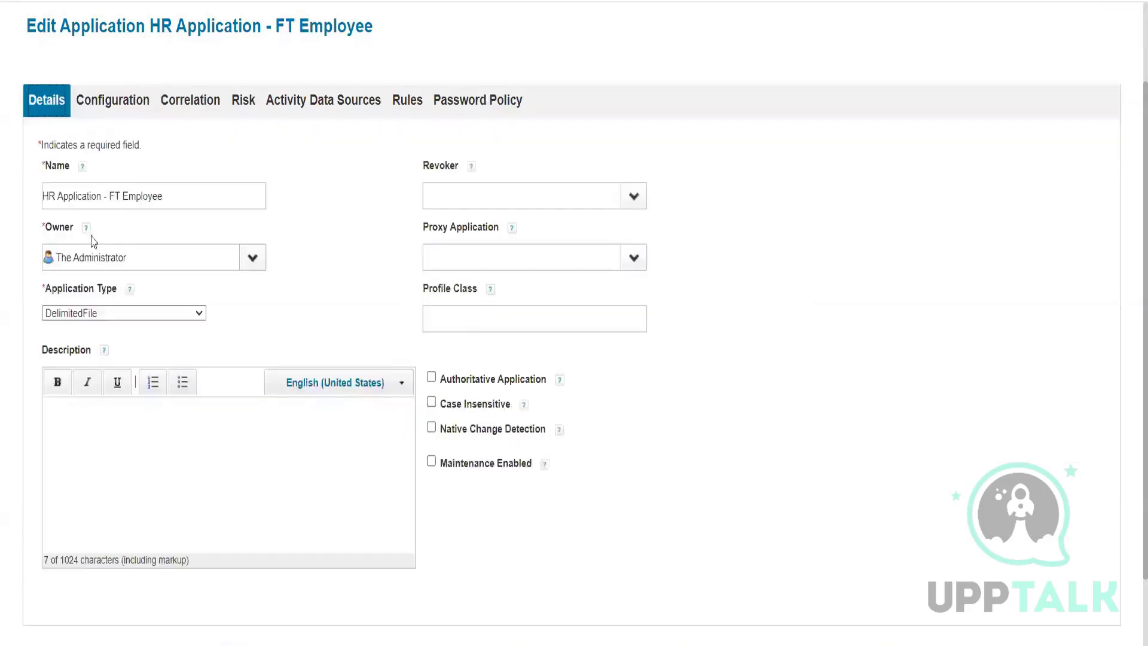
pyautogui.tripleClick(175, 196)
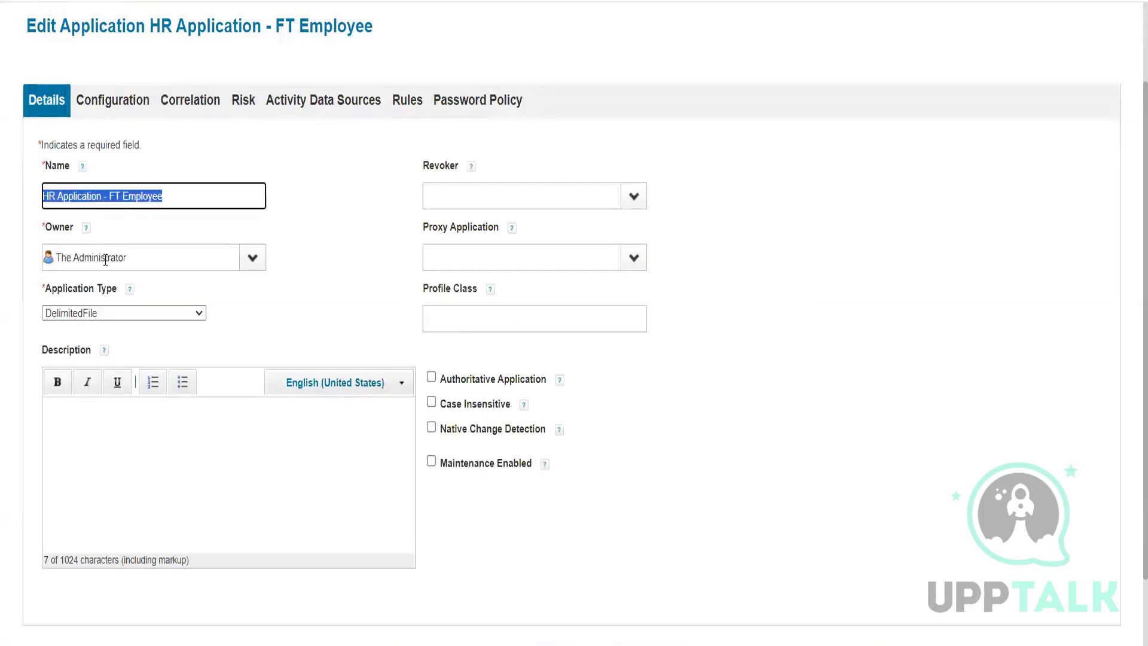
pyautogui.click(192, 447)
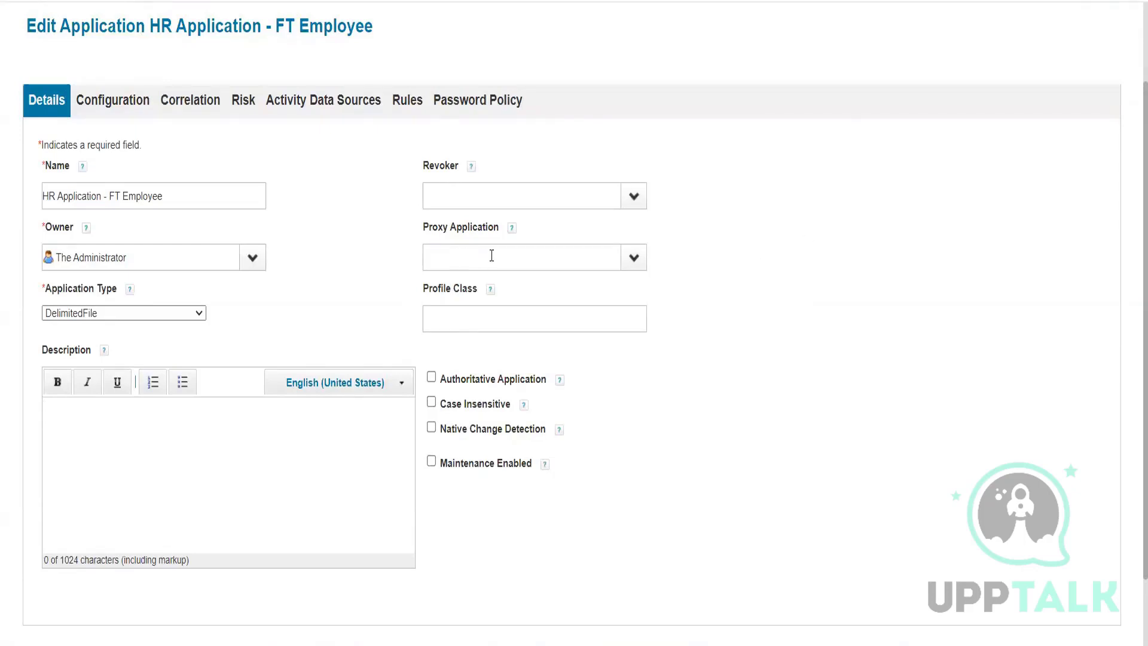
pyautogui.moveTo(481, 308)
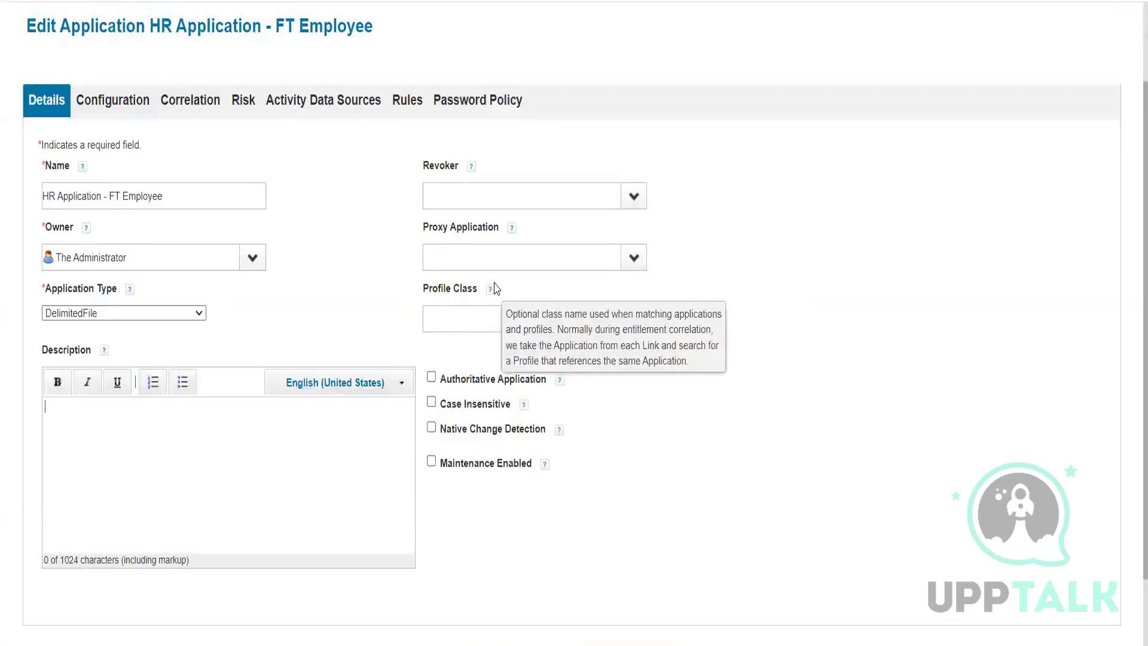
pyautogui.click(642, 263)
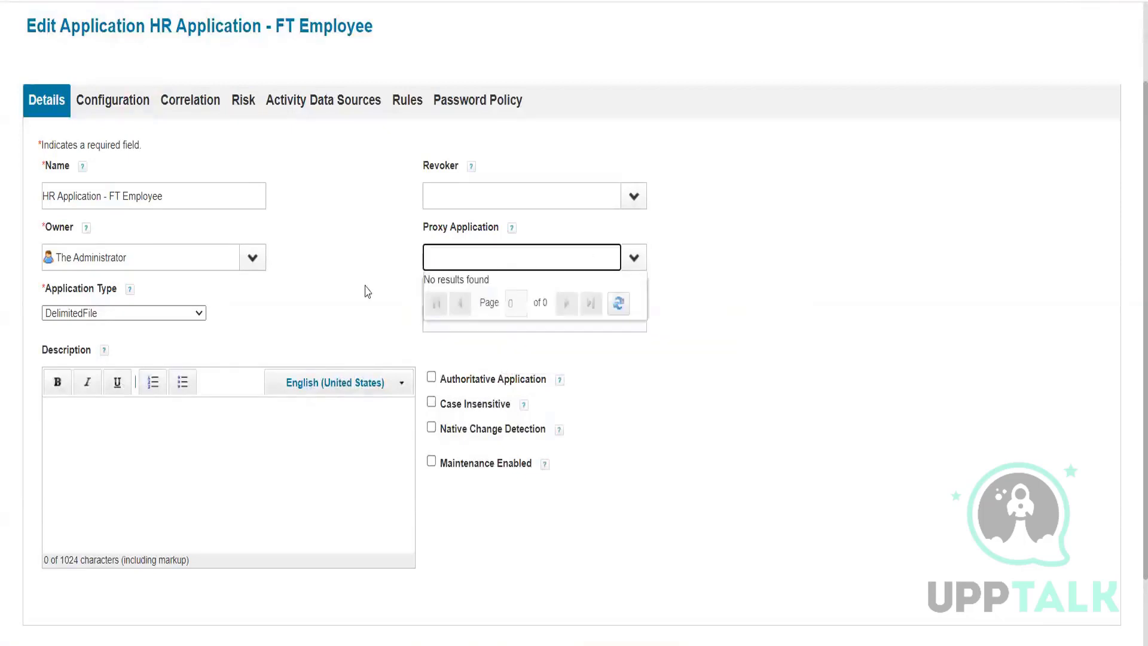
pyautogui.click(736, 291)
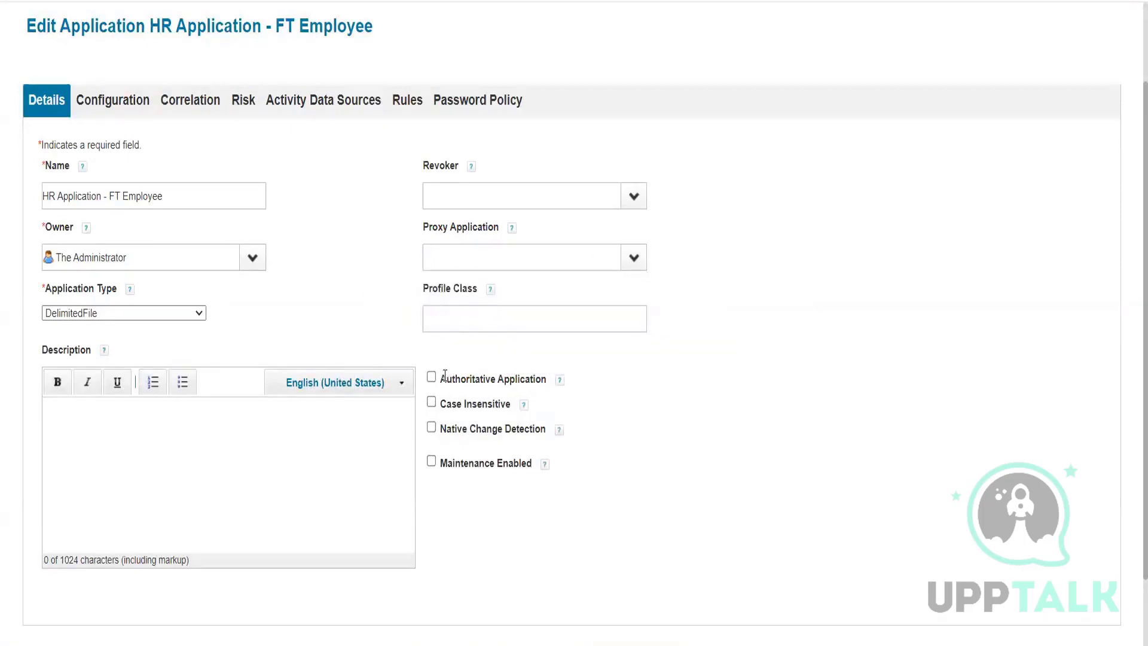
pyautogui.moveTo(445, 377); pyautogui.dragTo(535, 378)
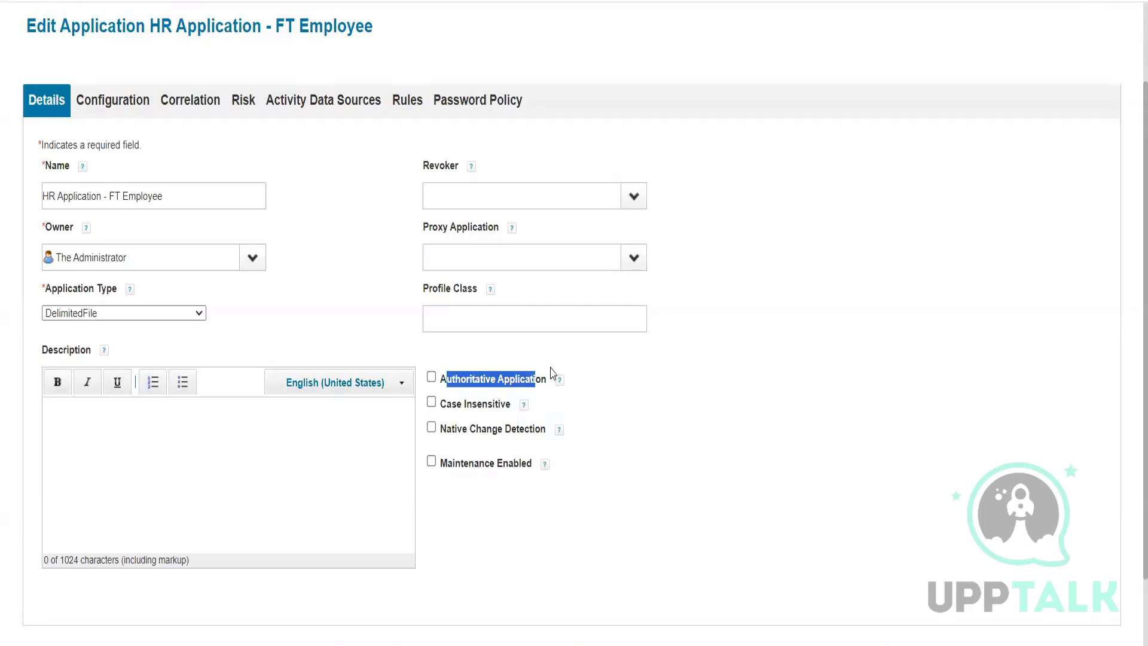
pyautogui.click(431, 377)
pyautogui.click(459, 344)
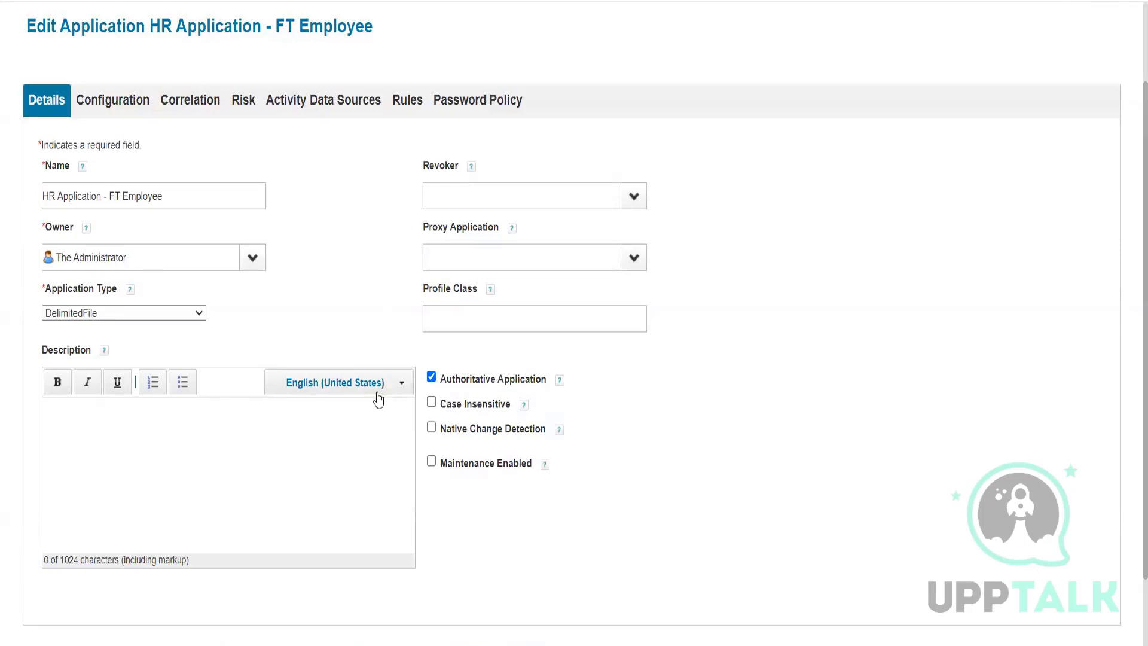
# Step: Untick the Authoritative Application checkbox on the Details tab
pyautogui.click(431, 379)
# Step: Review the Provisioning Policies, then paste C:\AuthEmployees.csv into the File Path field
pyautogui.click(118, 110)
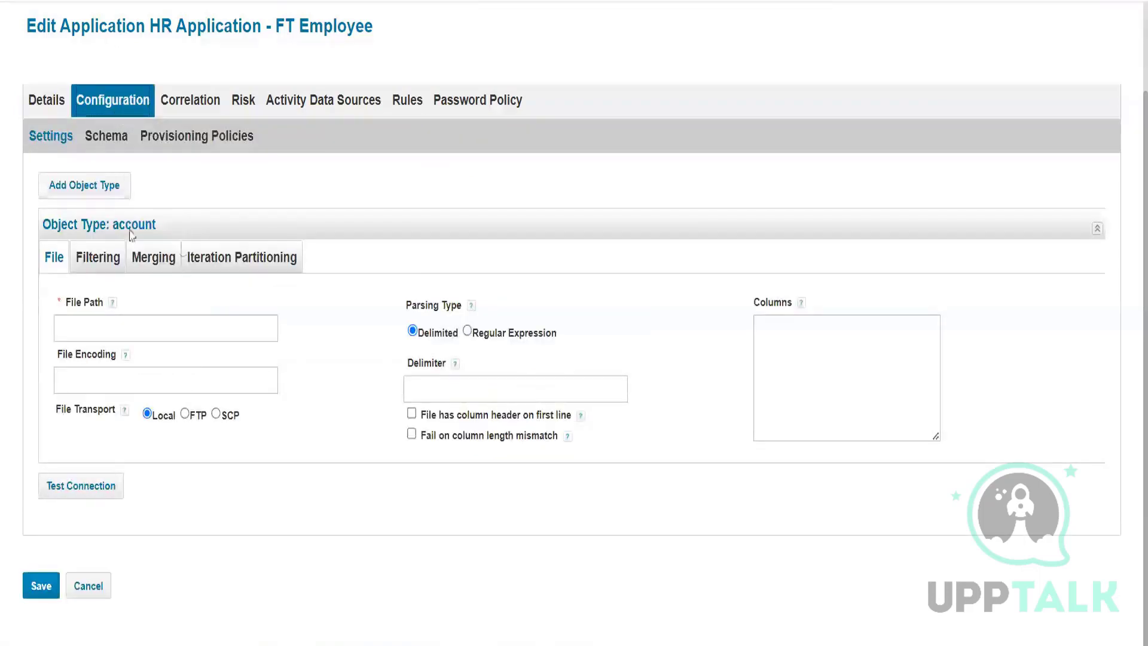
pyautogui.click(194, 142)
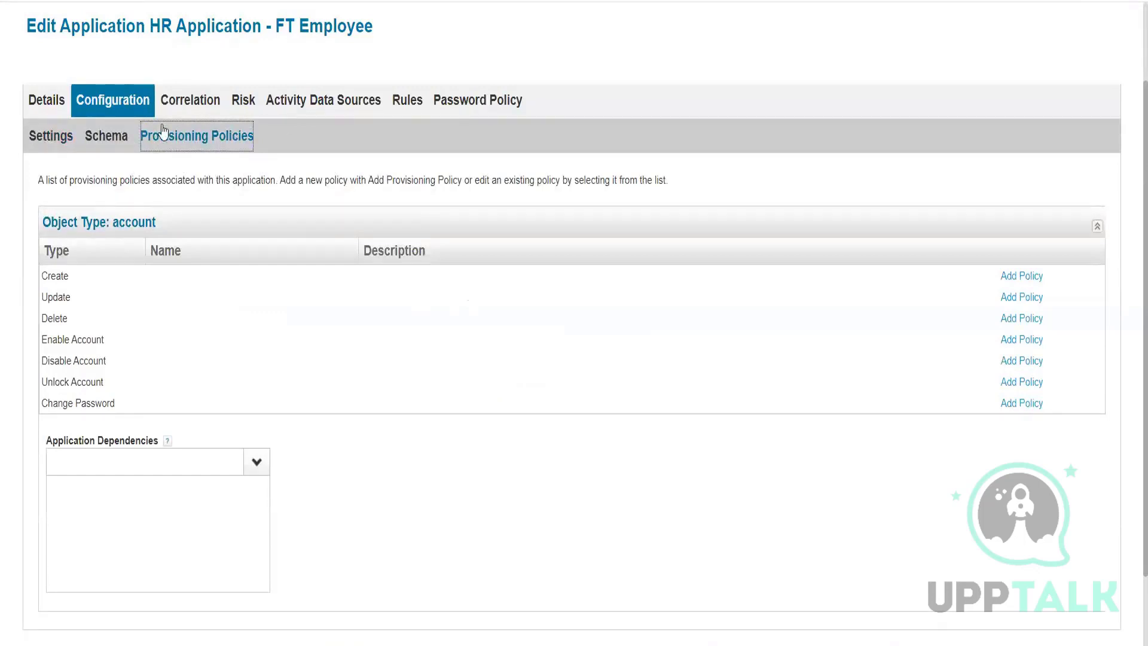
pyautogui.click(58, 136)
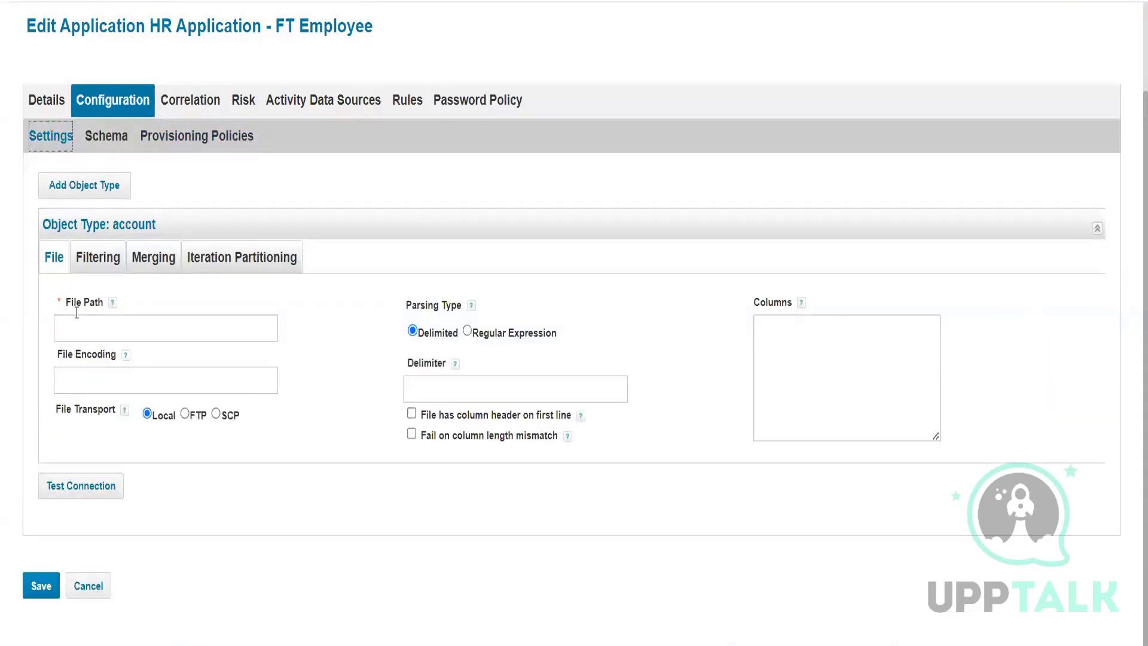
pyautogui.click(89, 326)
pyautogui.click(64, 375)
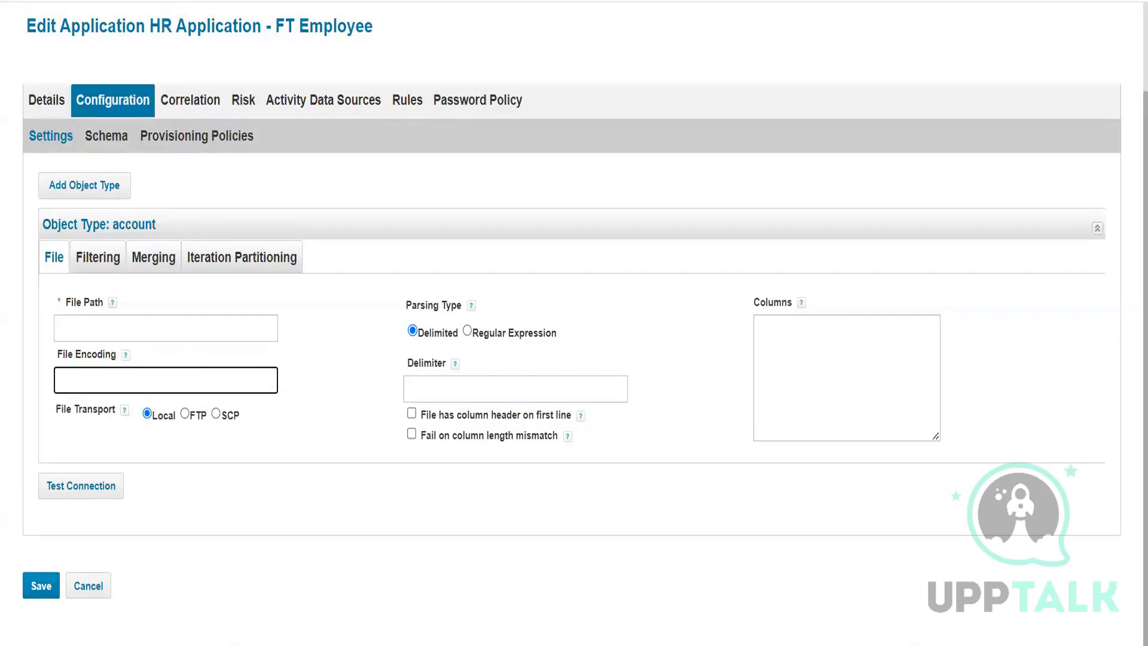
pyautogui.click(128, 327)
pyautogui.write('"C:\\AuthEmployees.csv"')
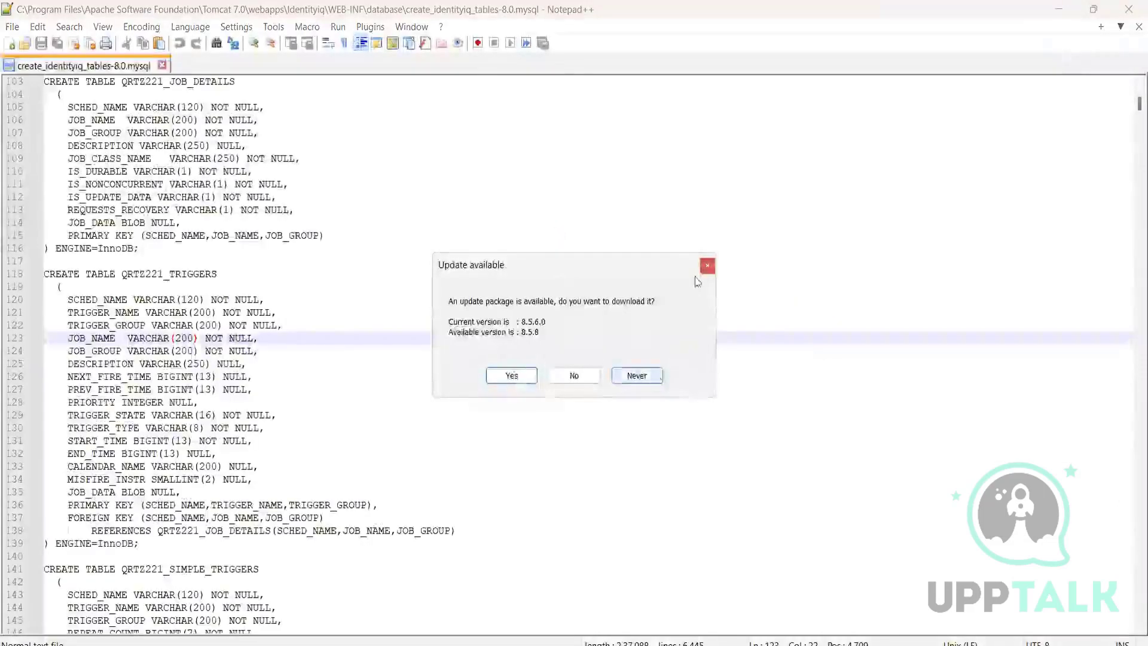
# Step: Dismiss the Notepad++ update prompt and confirm the table script's encoding is UTF-8
pyautogui.click(708, 264)
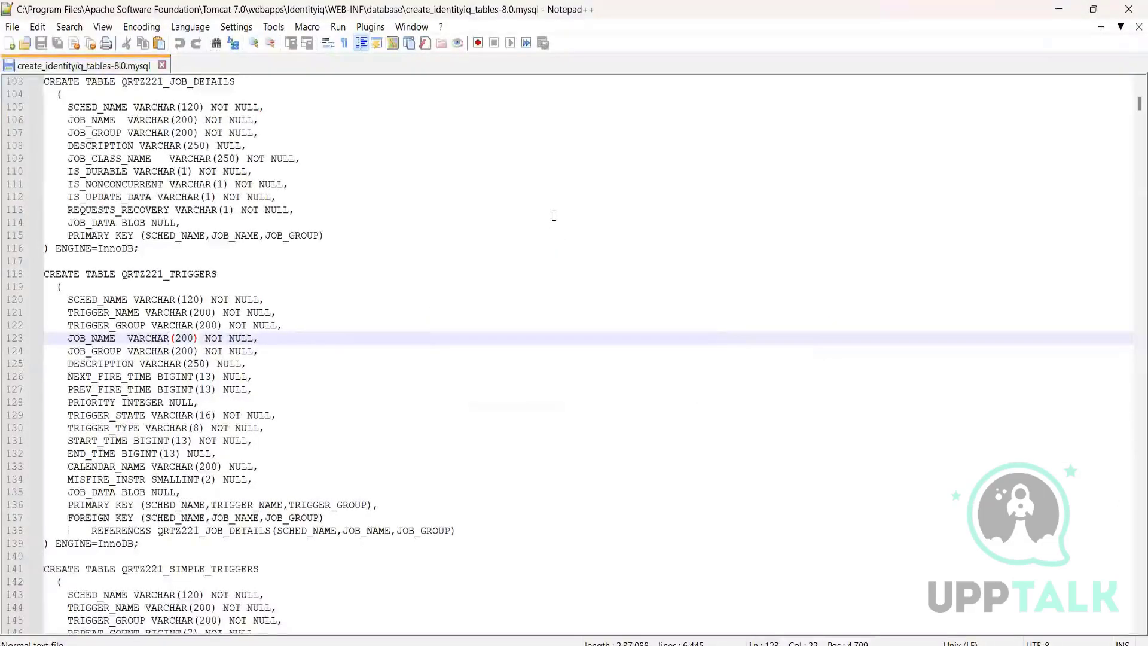
pyautogui.click(142, 29)
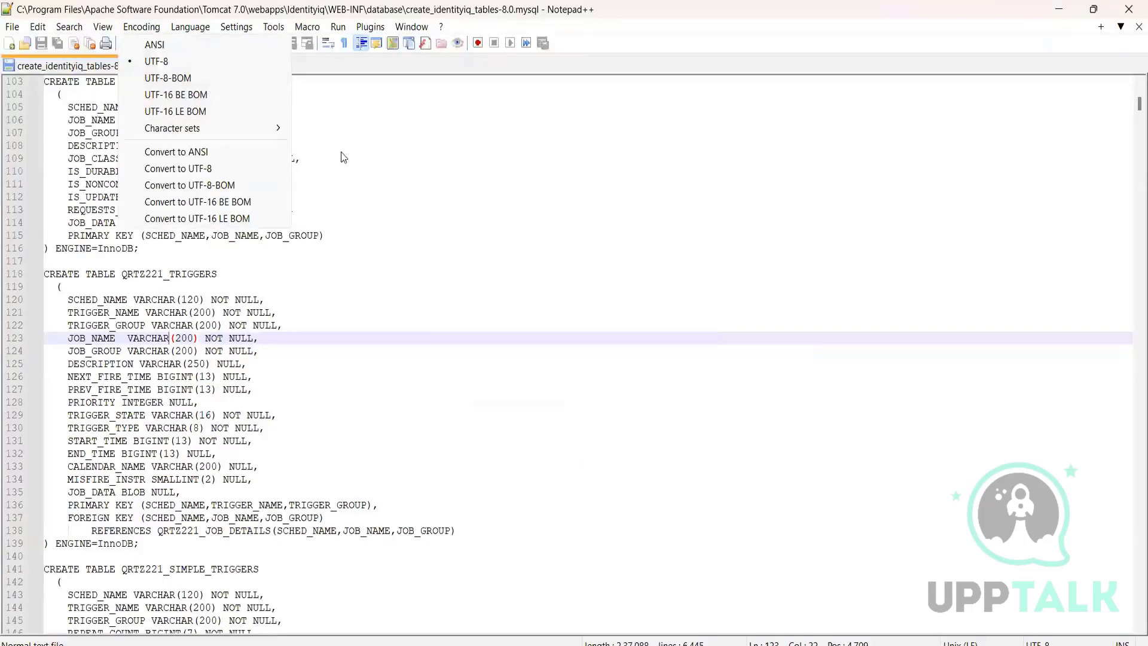
pyautogui.click(344, 171)
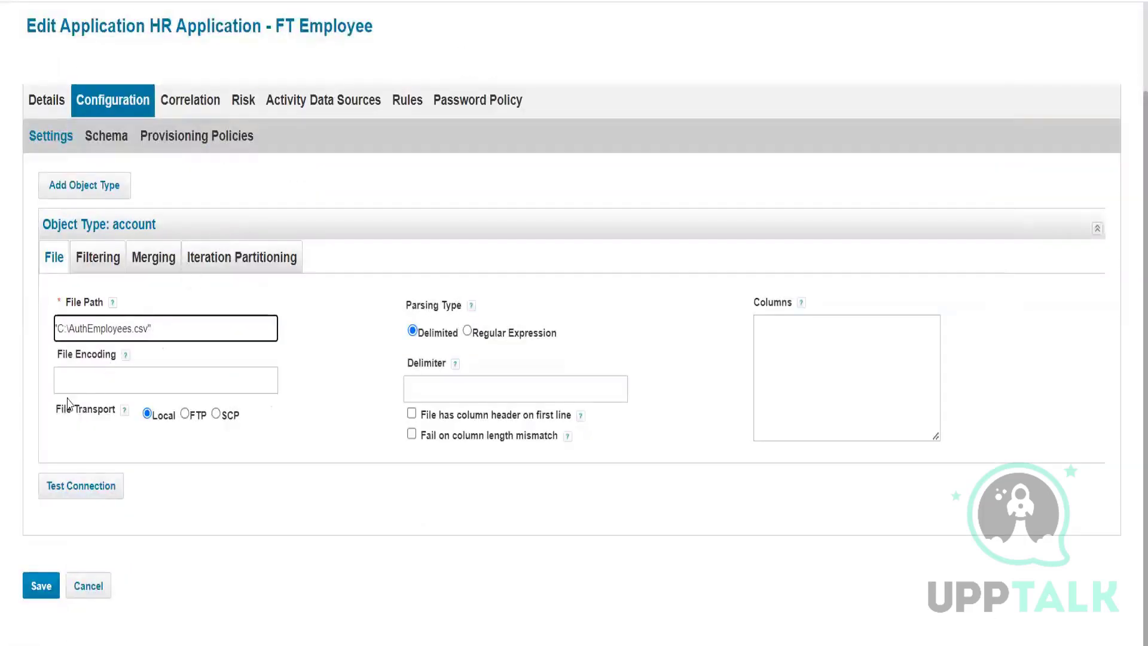
# Step: Try the FTP and SCP transports to see their Host, User and Password fields
pyautogui.click(185, 414)
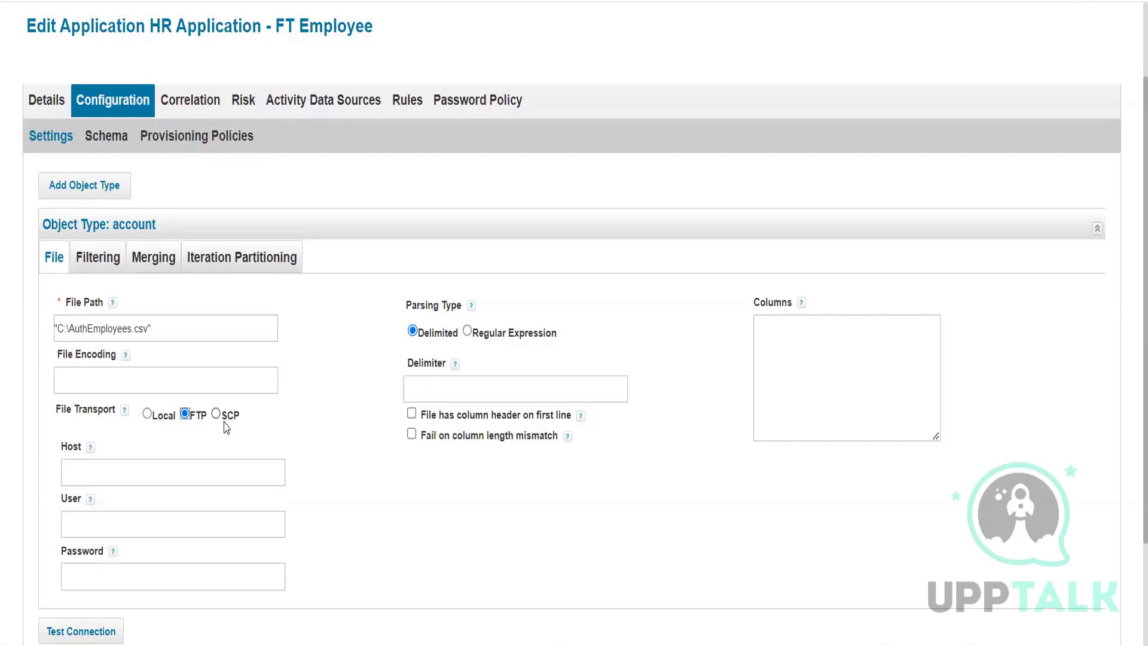
pyautogui.scroll(-2, 180, 425)
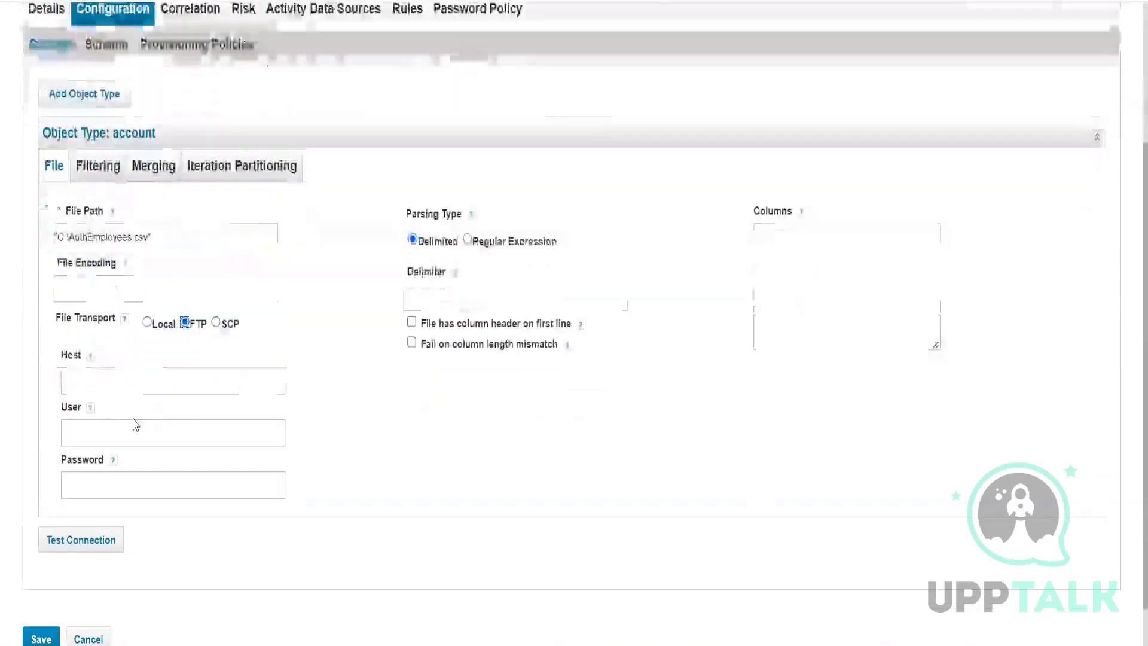
pyautogui.click(123, 375)
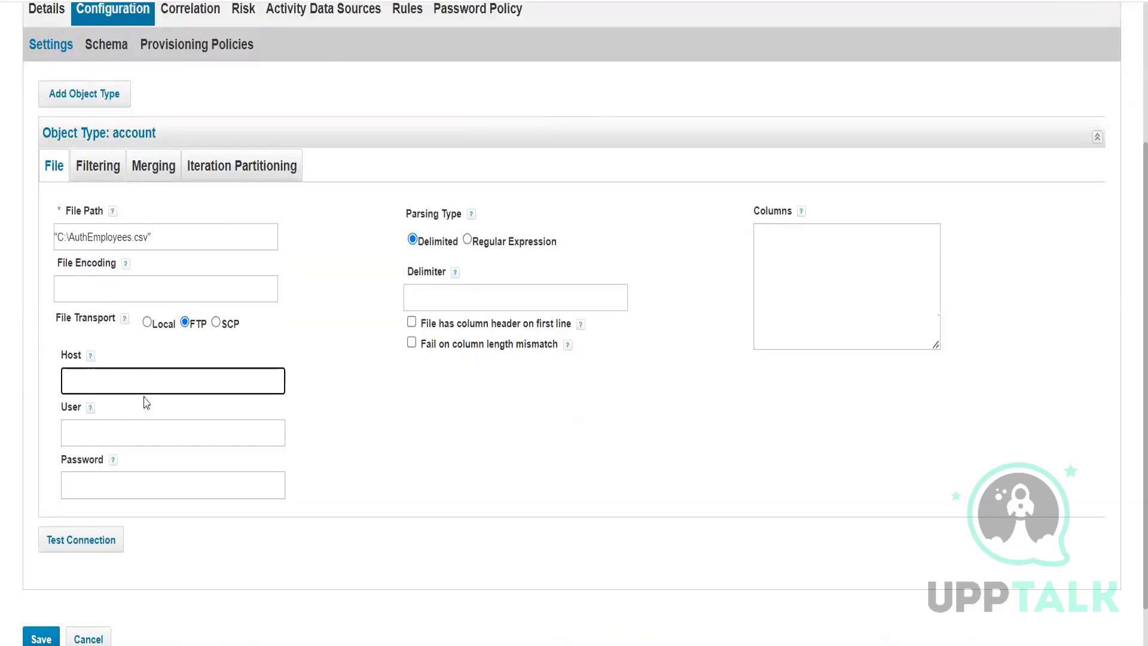
pyautogui.click(117, 438)
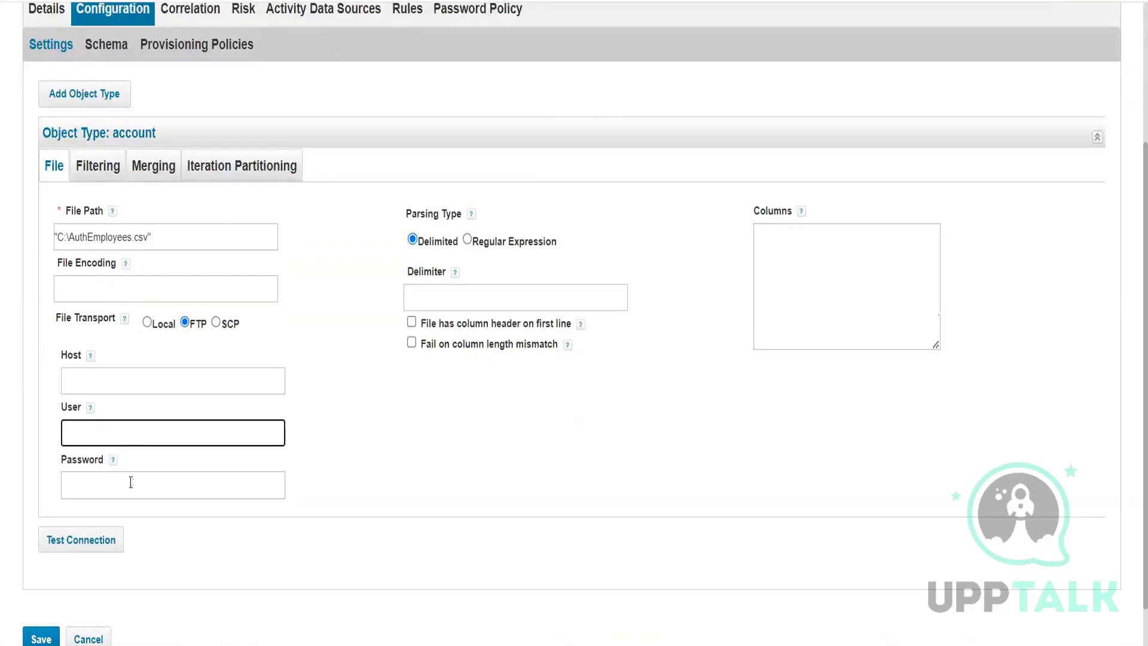
pyautogui.click(132, 483)
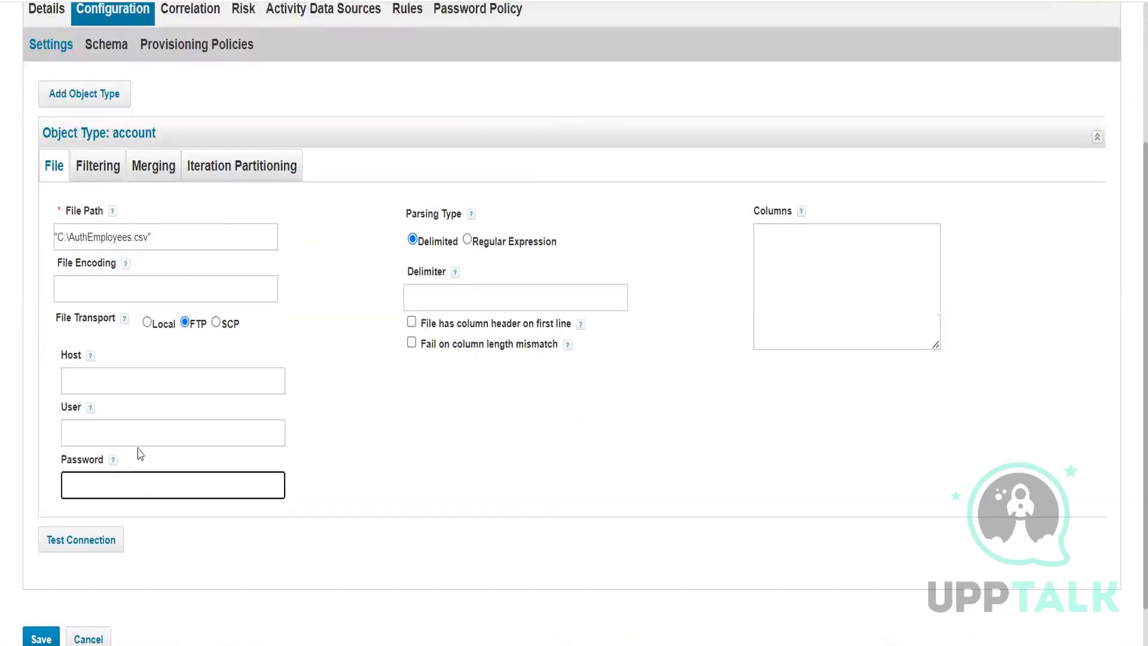
pyautogui.click(215, 322)
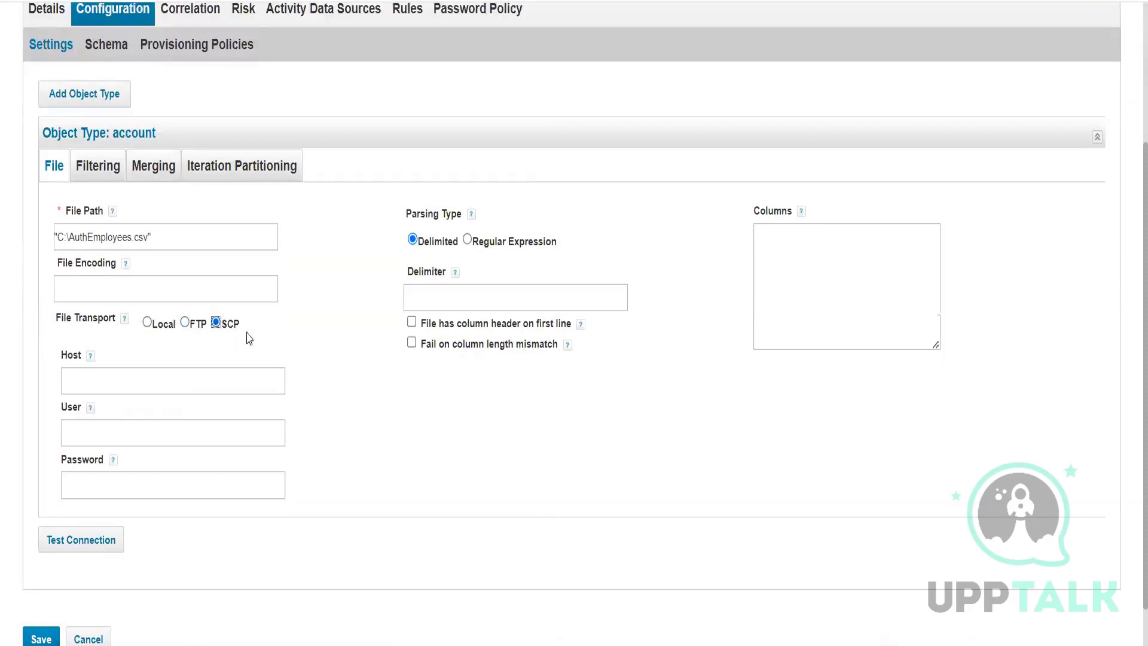
pyautogui.click(146, 378)
pyautogui.click(139, 434)
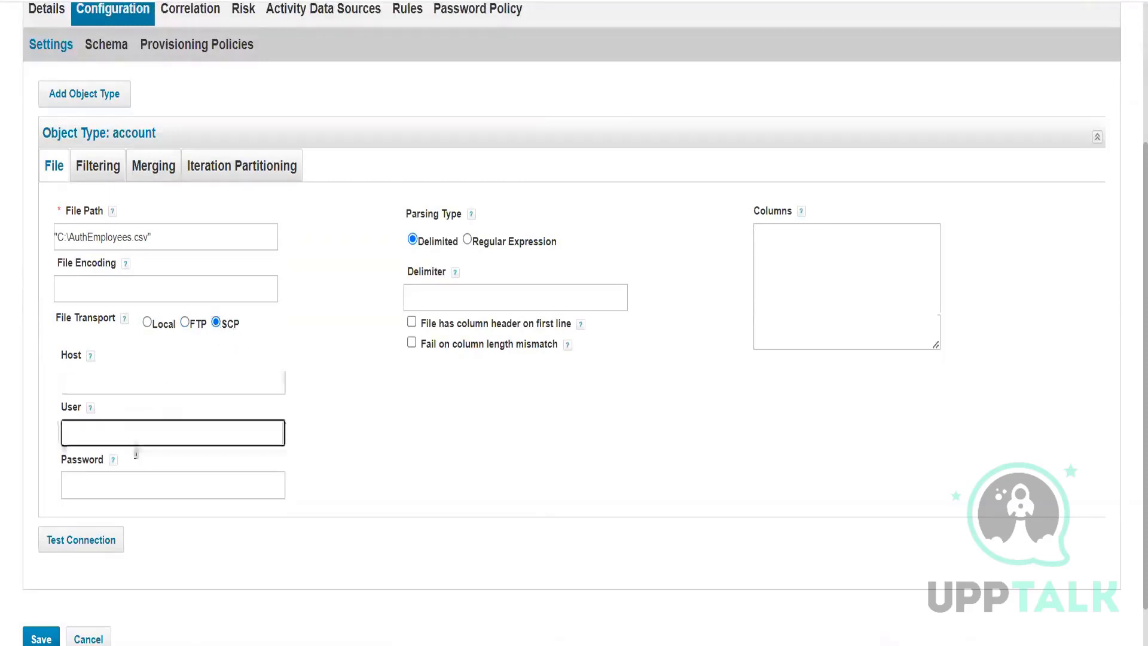
# Step: Set the file transport back to Local and bring up the AuthEmployees workbook
pyautogui.click(147, 323)
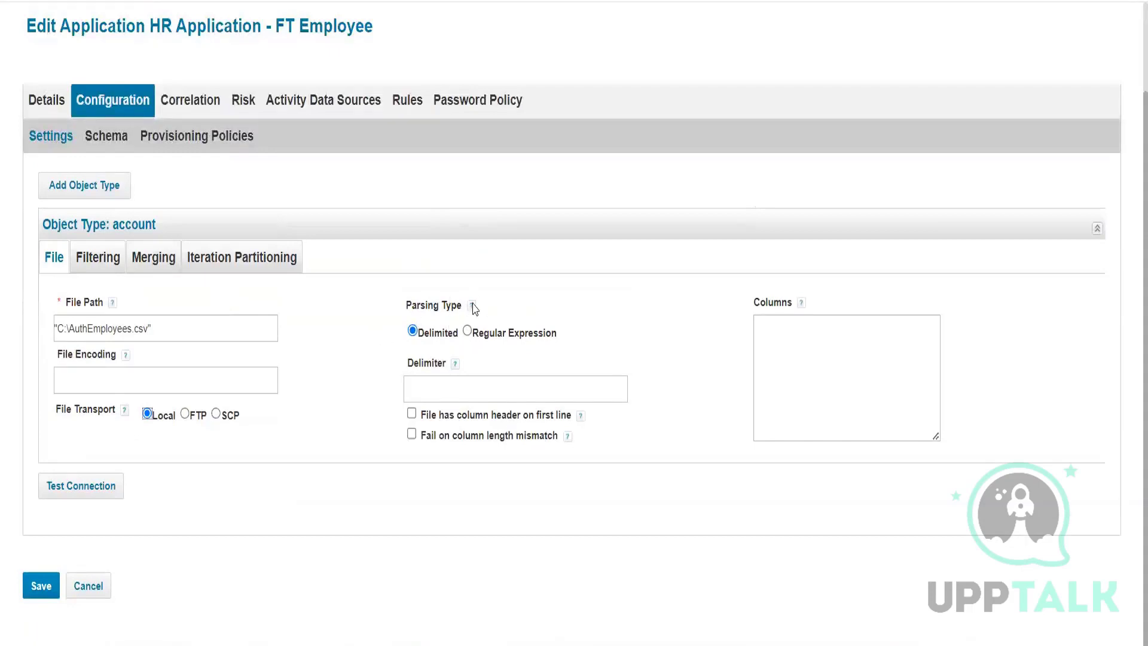
pyautogui.moveTo(152, 328); pyautogui.dragTo(71, 326)
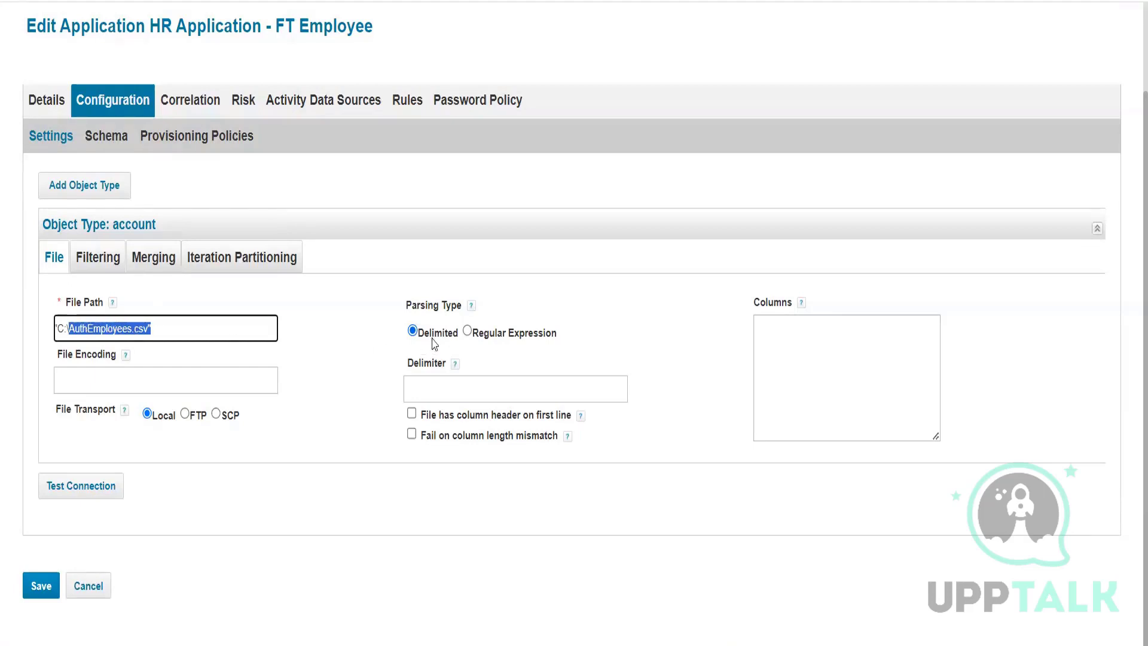
pyautogui.moveTo(652, 645)
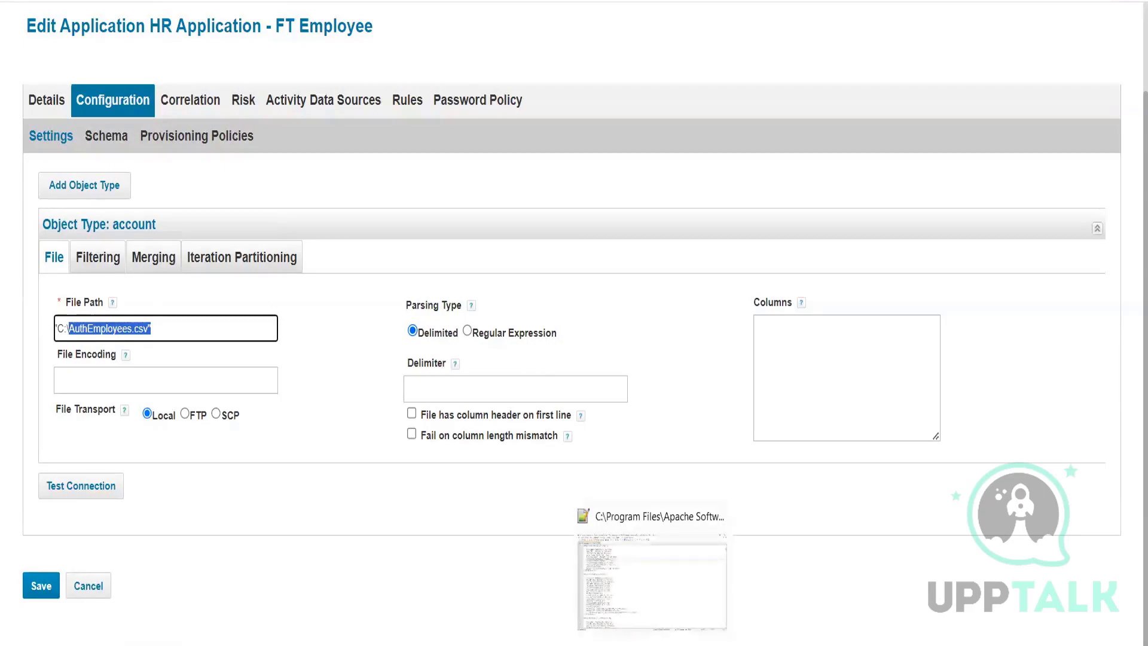
pyautogui.click(471, 557)
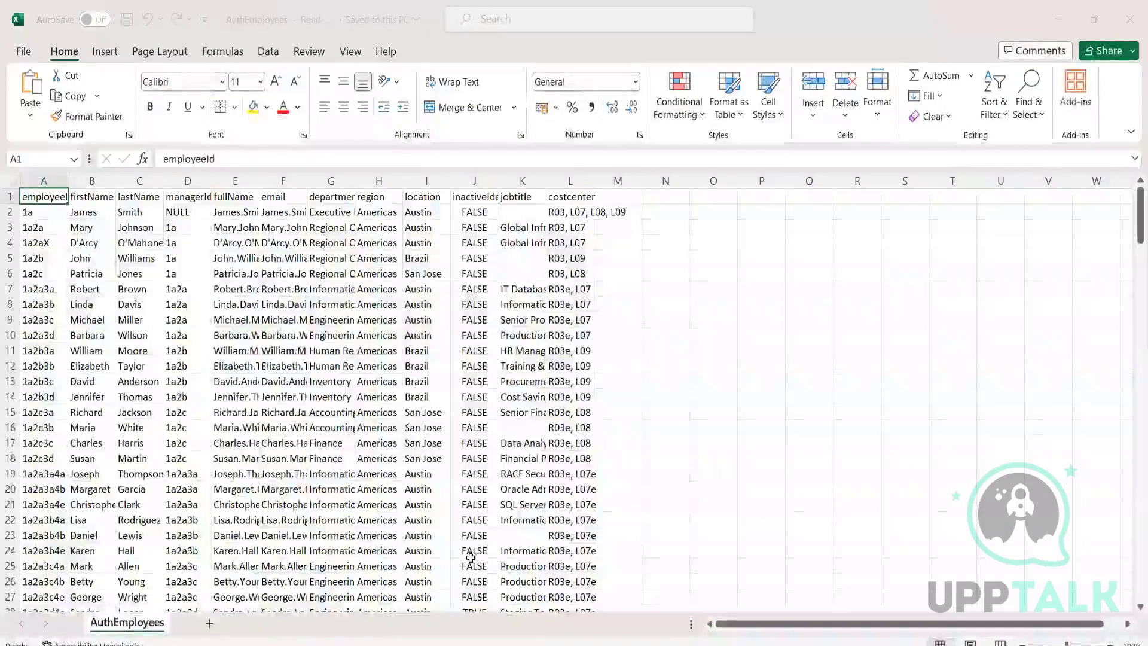
# Step: Inspect row 2, the employeeId, firstName and lastName columns, and cell E7 in AuthEmployees
pyautogui.click(11, 213)
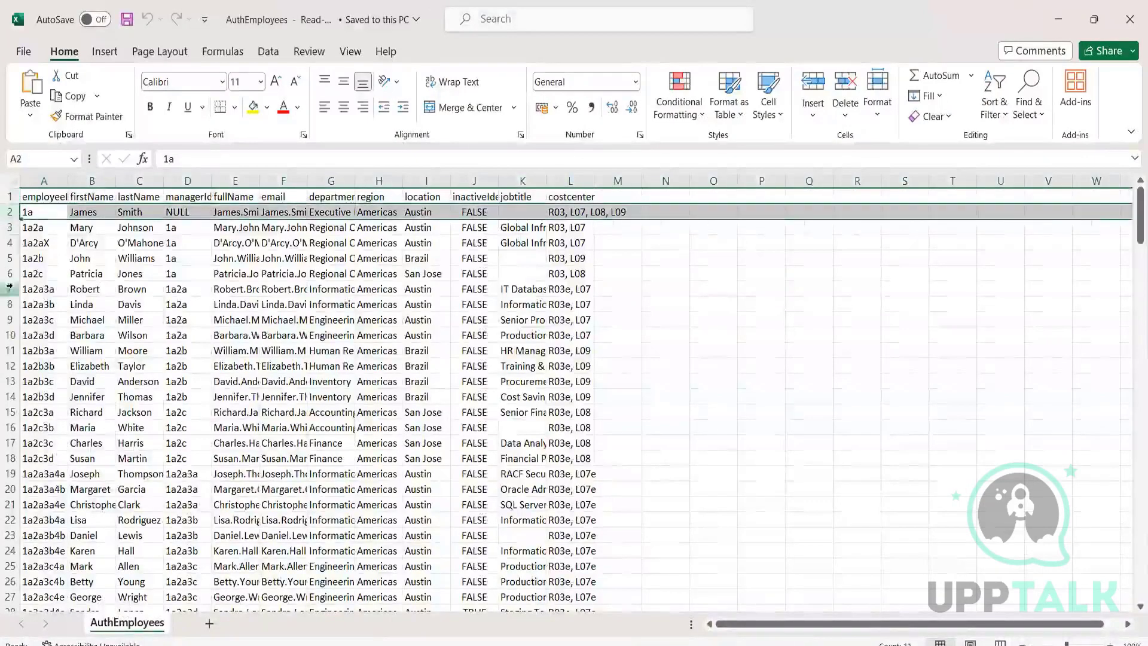
pyautogui.click(44, 180)
pyautogui.click(92, 181)
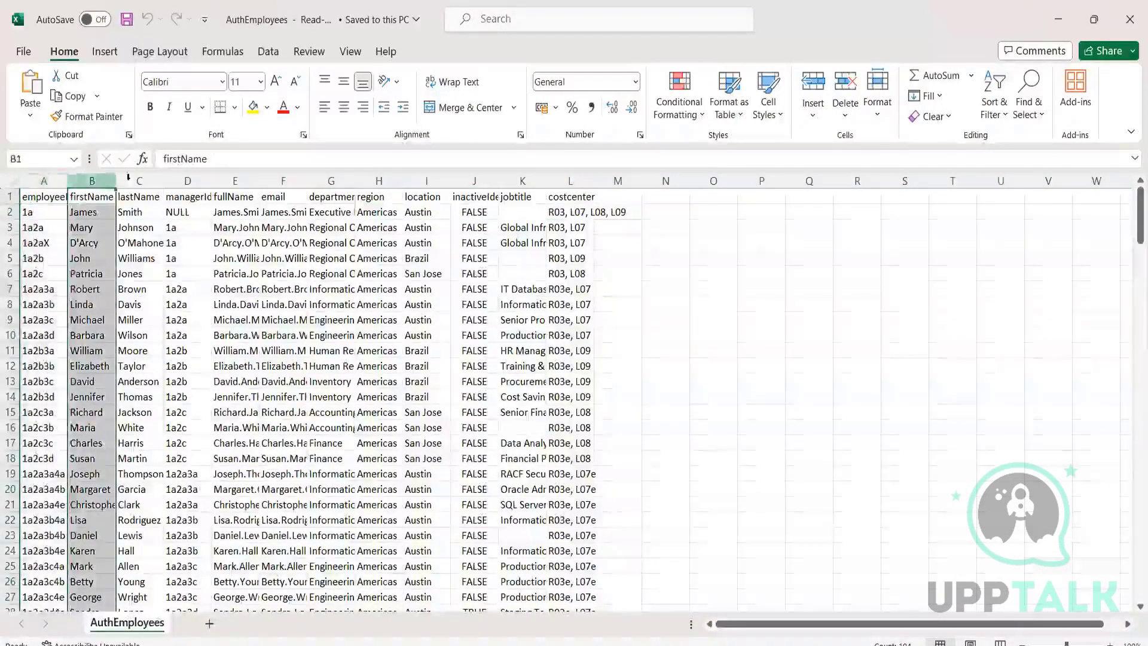
pyautogui.click(139, 181)
pyautogui.click(239, 290)
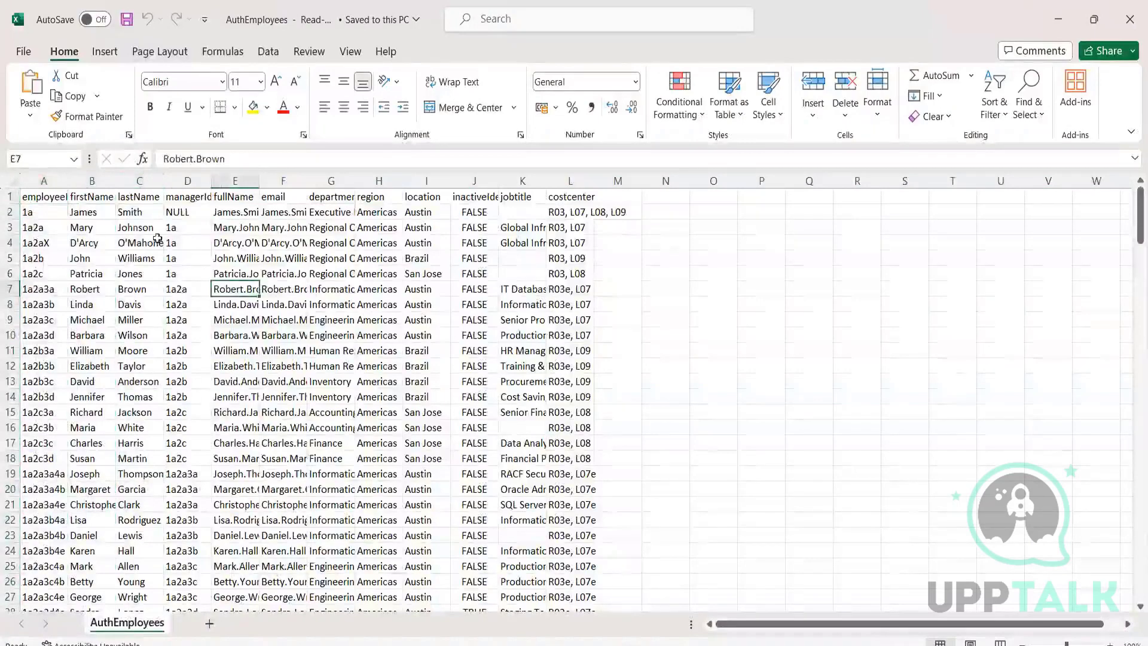
pyautogui.click(54, 180)
pyautogui.click(85, 180)
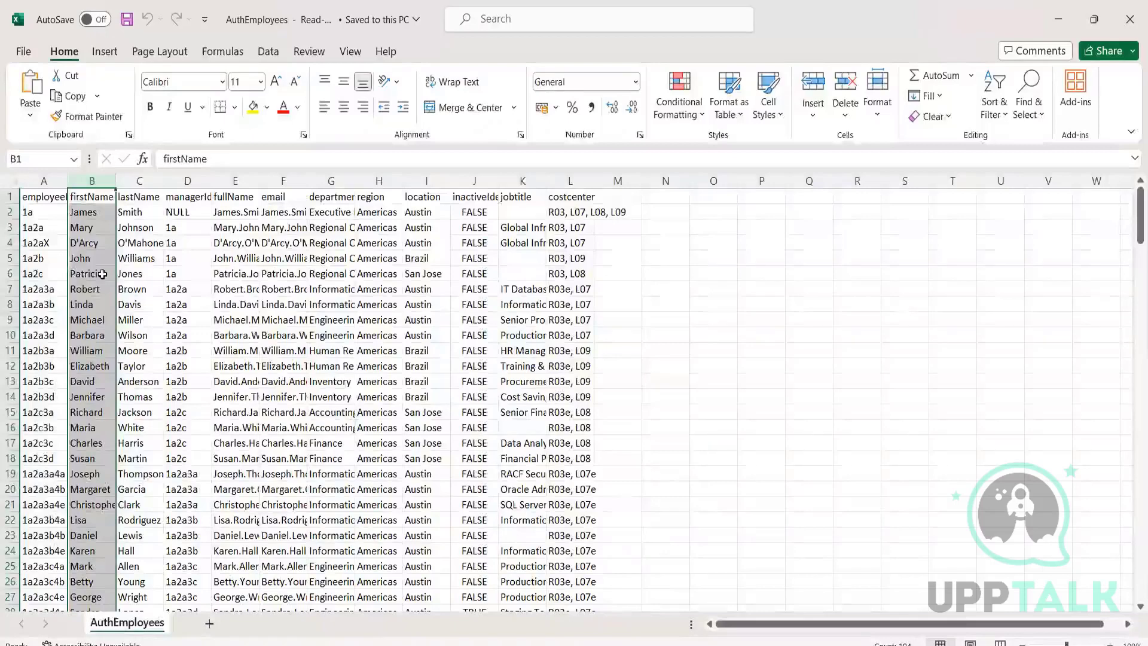
pyautogui.click(44, 181)
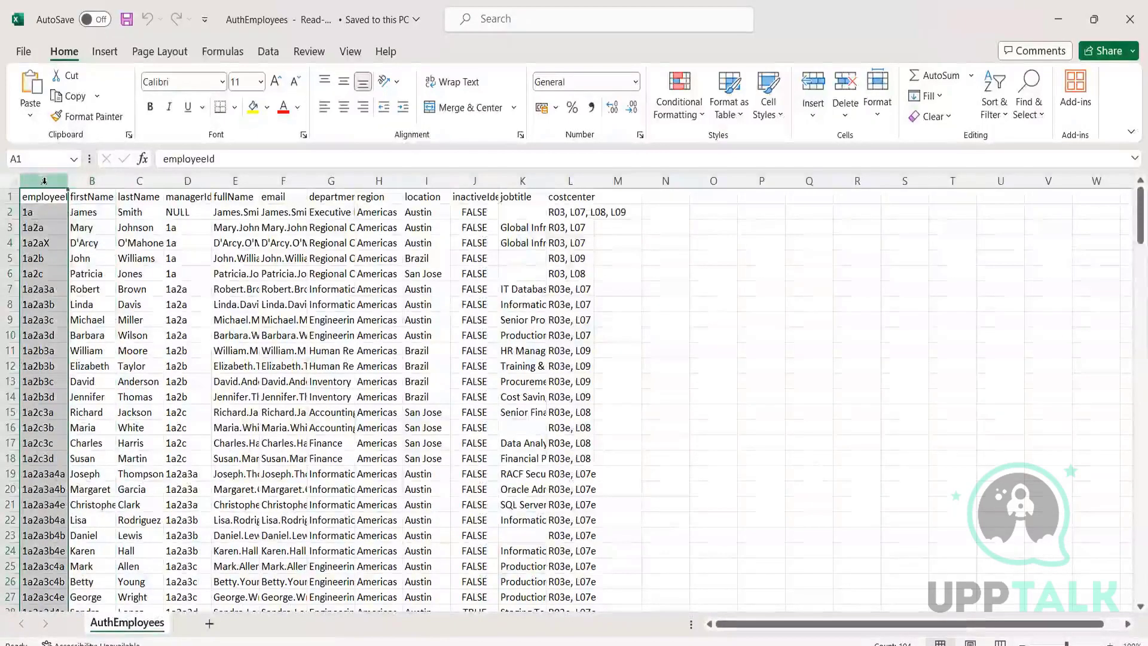
pyautogui.click(92, 181)
pyautogui.click(139, 181)
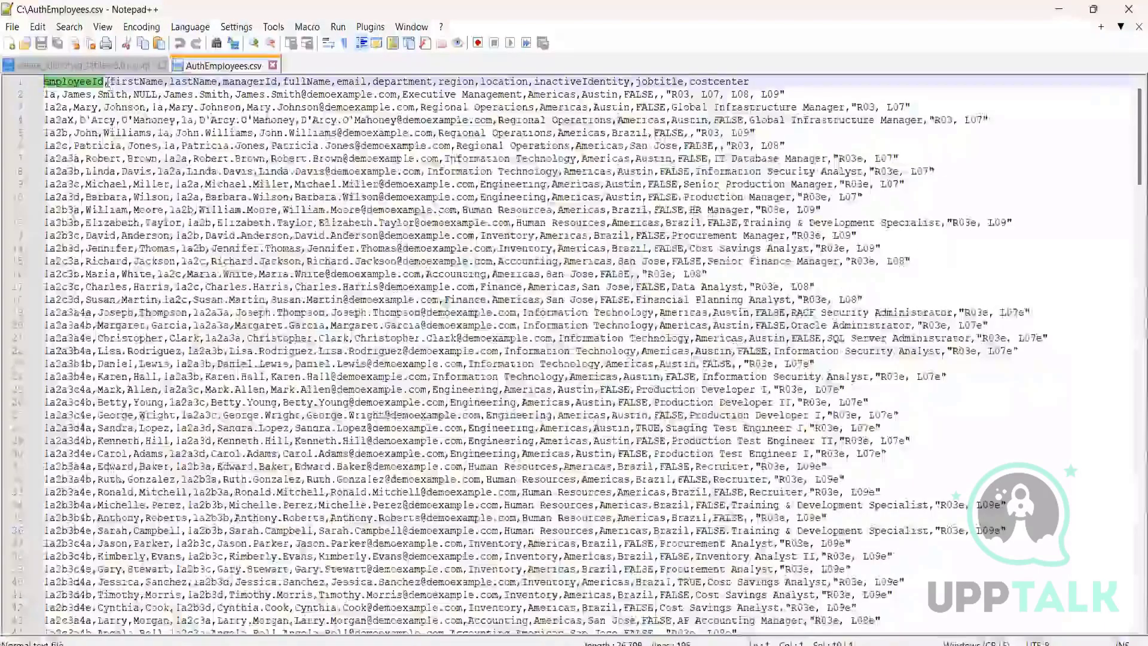
pyautogui.moveTo(109, 82); pyautogui.dragTo(164, 83)
pyautogui.click(107, 82)
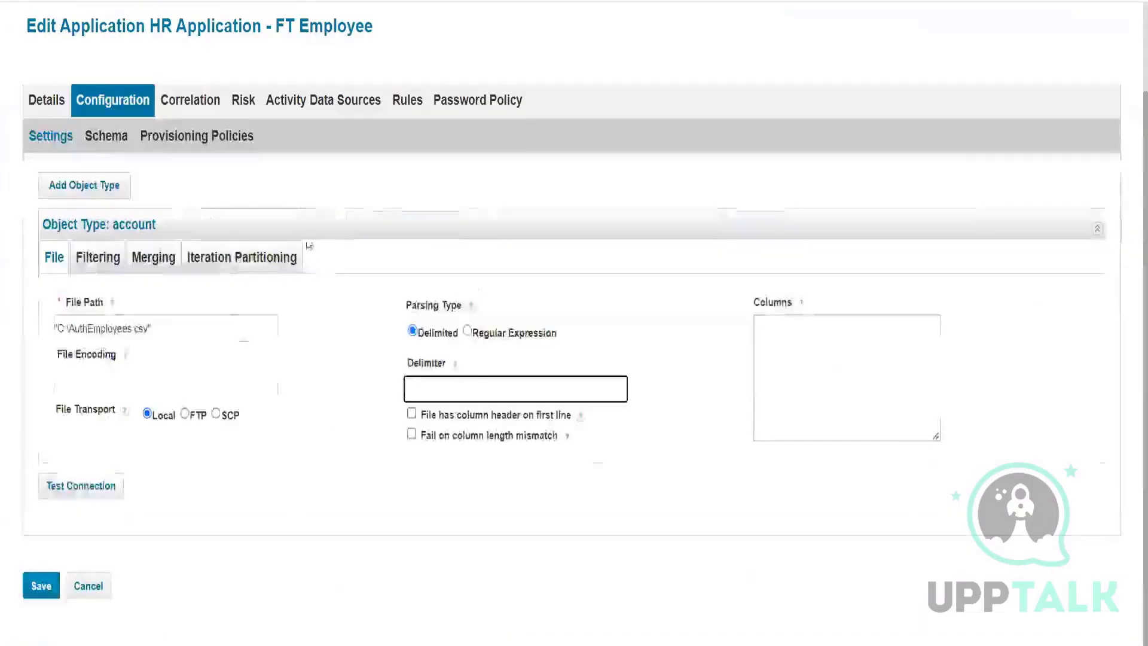
# Step: Enter ',' as the delimiter, tick 'File has column header on first line', and glance at Schema
pyautogui.click(424, 386)
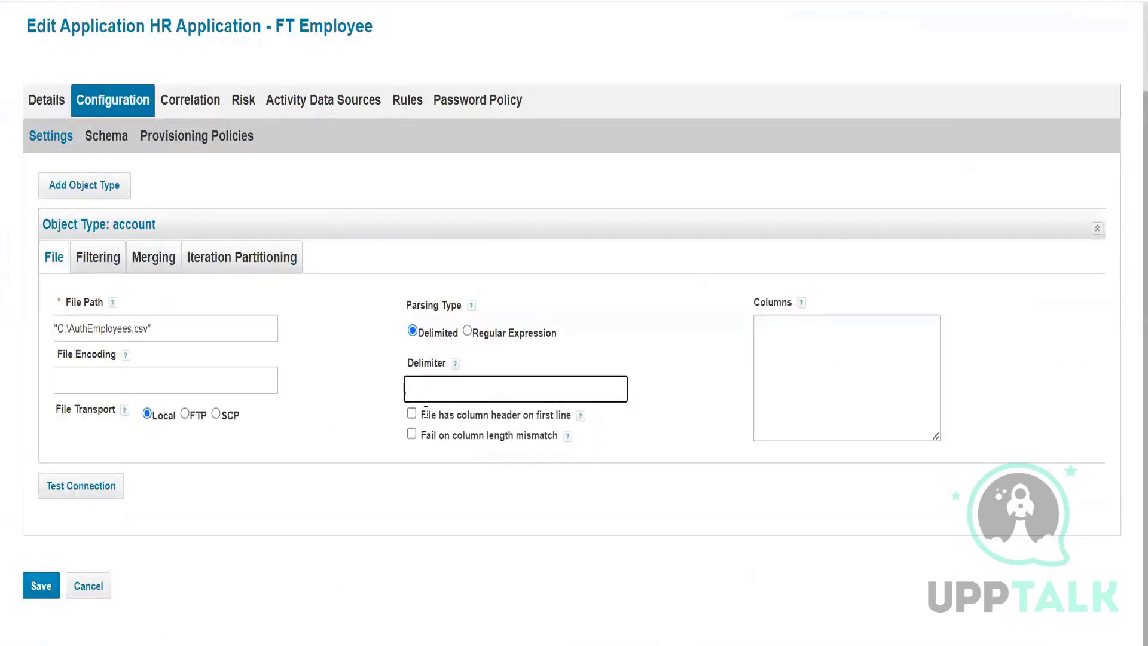
pyautogui.write(',')
pyautogui.moveTo(429, 412); pyautogui.dragTo(542, 413)
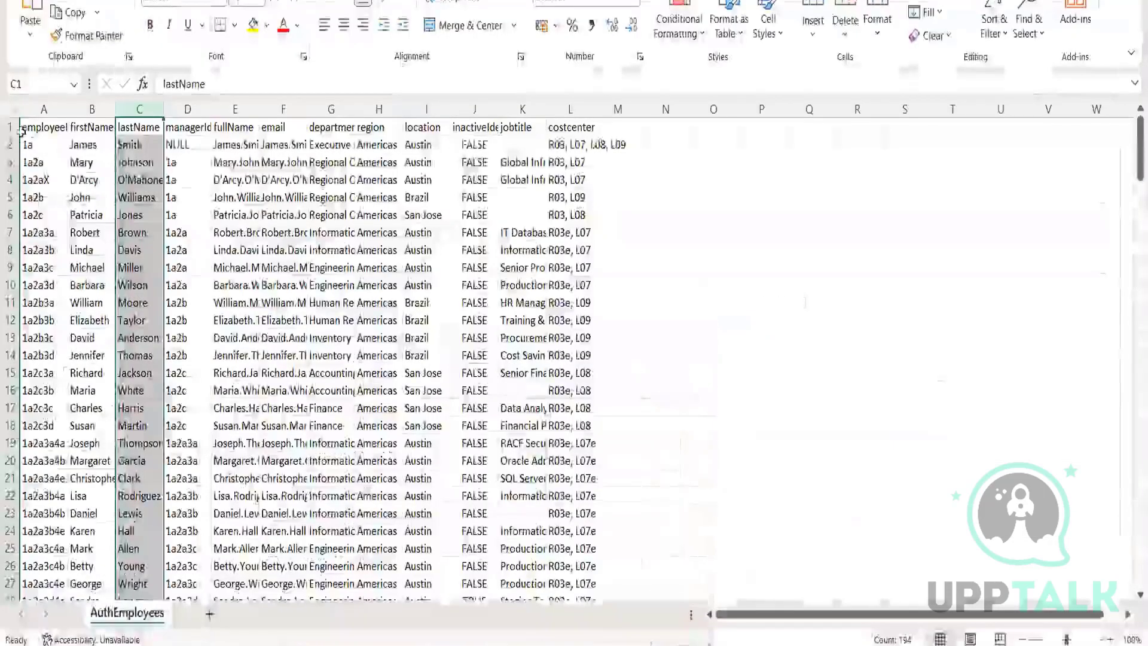
pyautogui.click(10, 127)
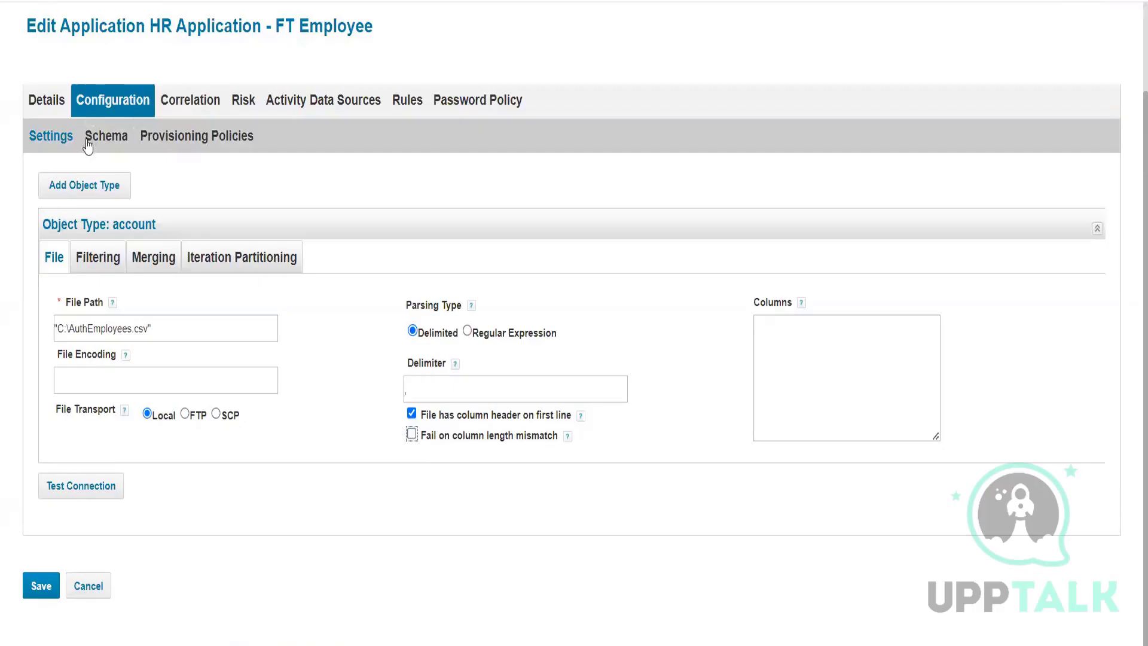
pyautogui.click(90, 139)
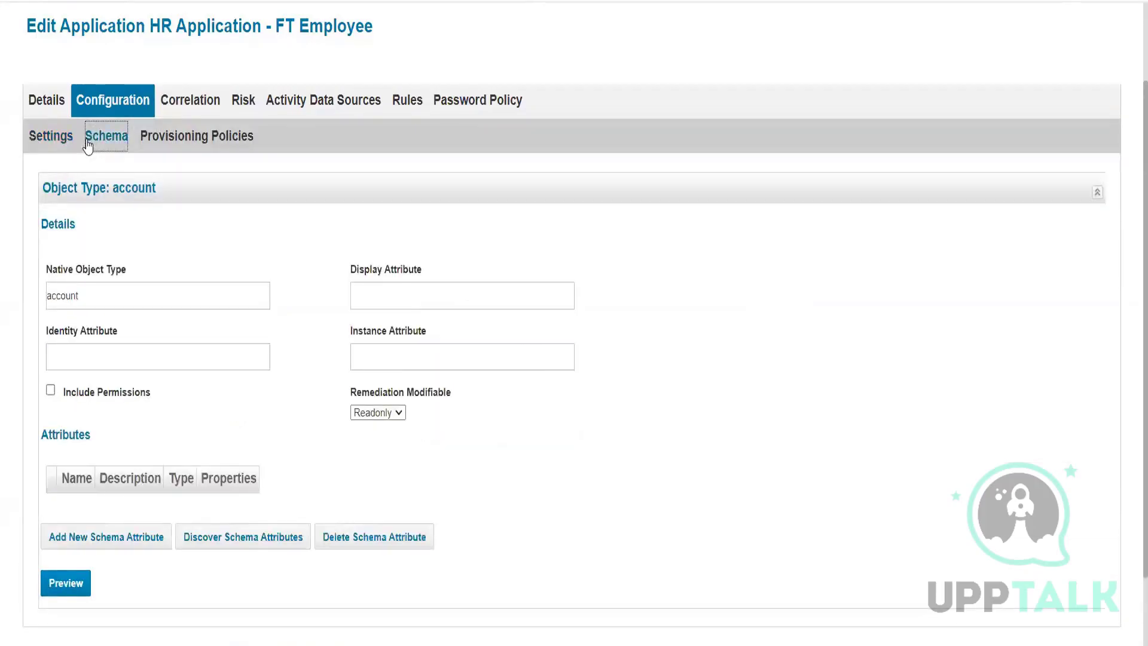
pyautogui.click(53, 136)
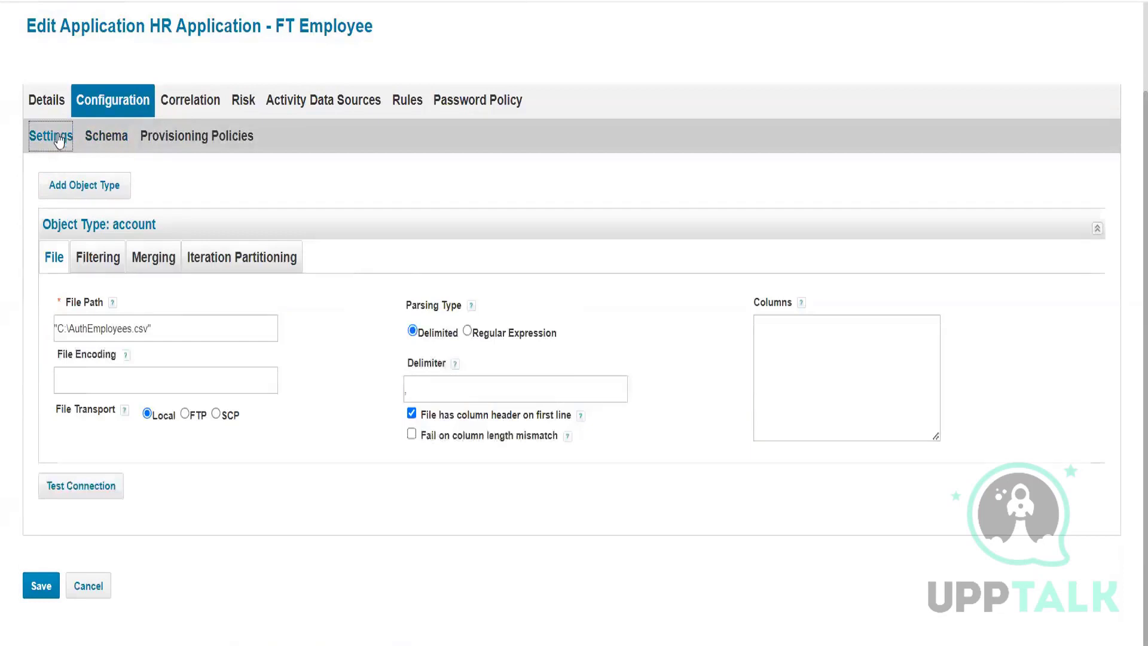
# Step: Run Test Connection twice and review the 'Unable to open filestream' error for C:\AuthEmployees.csv
pyautogui.click(82, 490)
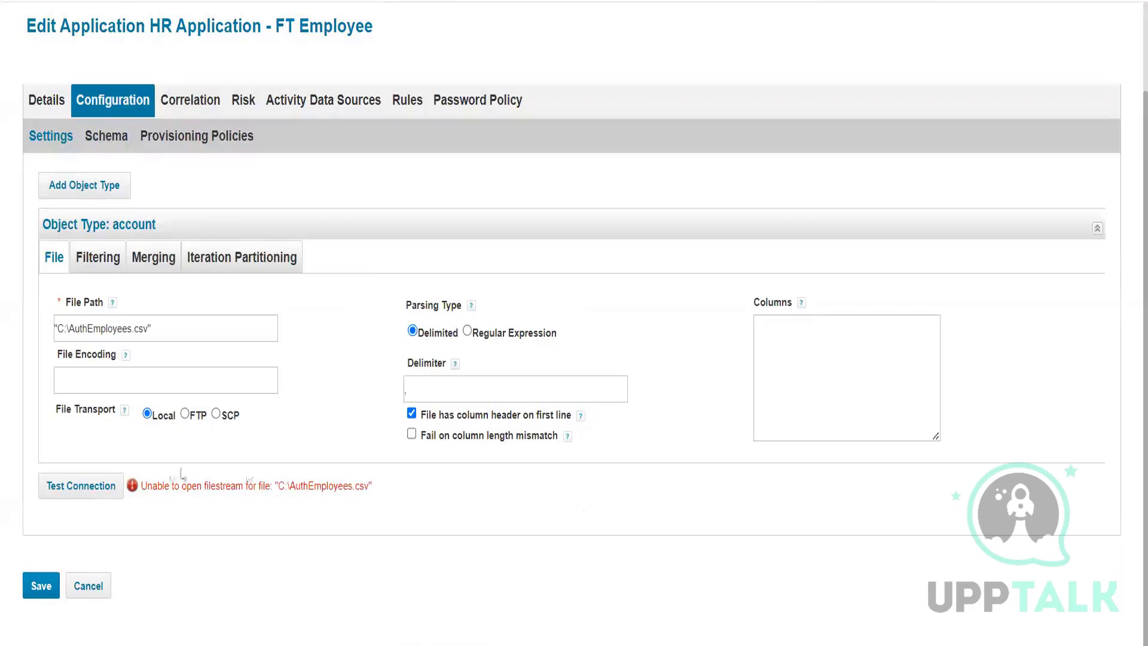
pyautogui.moveTo(147, 486); pyautogui.dragTo(440, 496)
pyautogui.click(439, 496)
pyautogui.moveTo(237, 483); pyautogui.dragTo(385, 492)
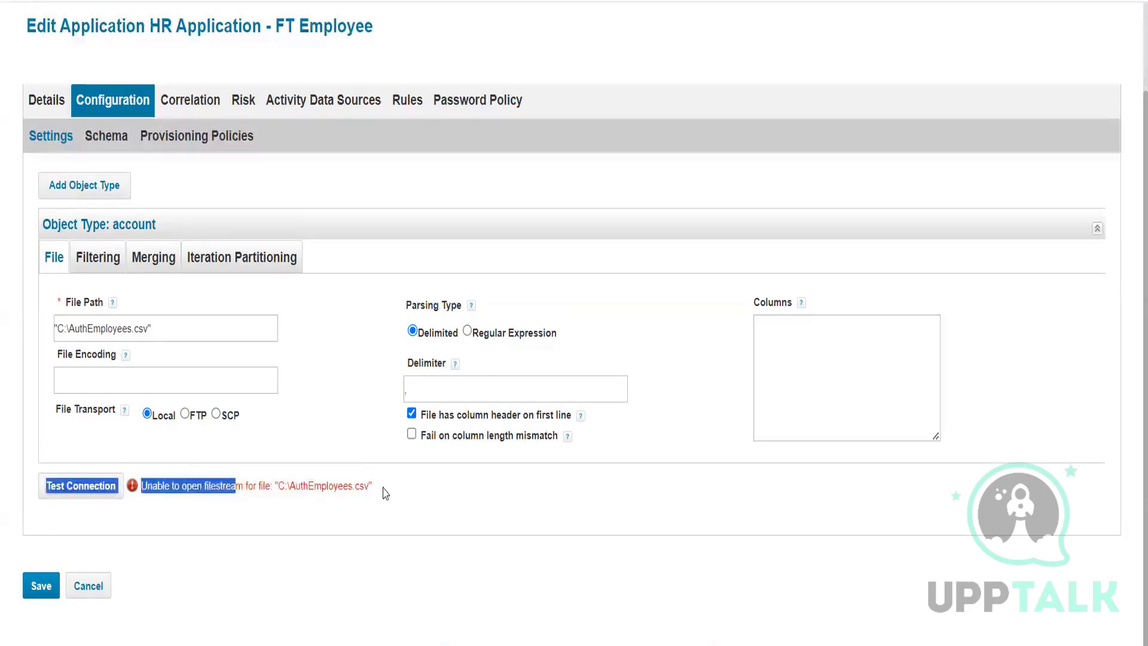
pyautogui.click(387, 495)
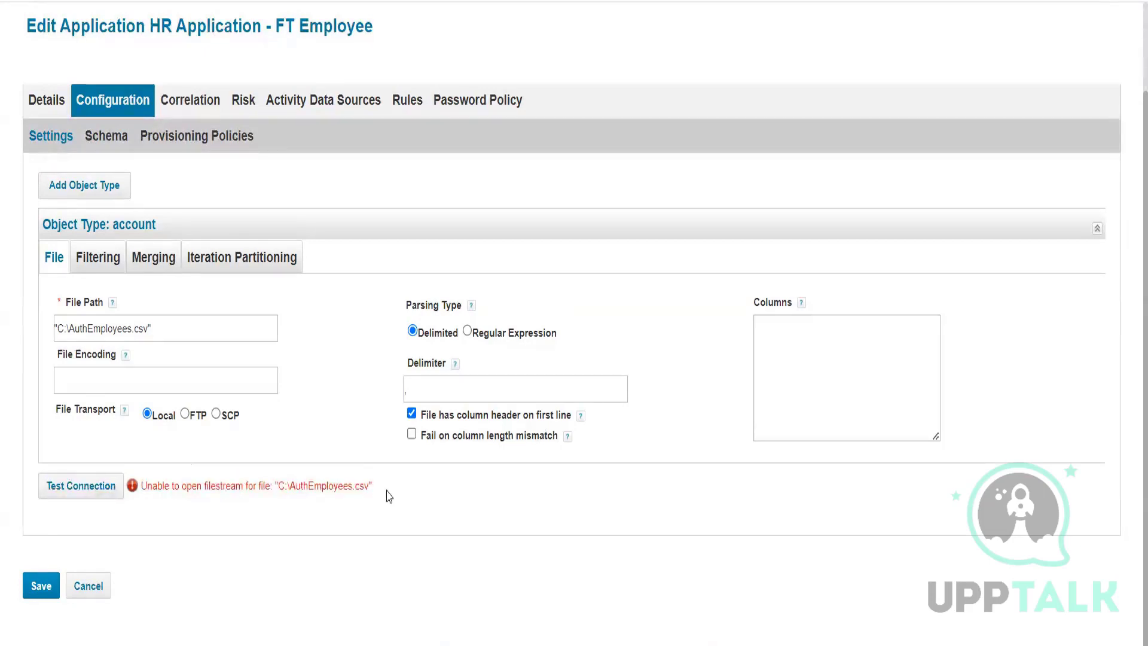
pyautogui.click(93, 494)
pyautogui.click(205, 331)
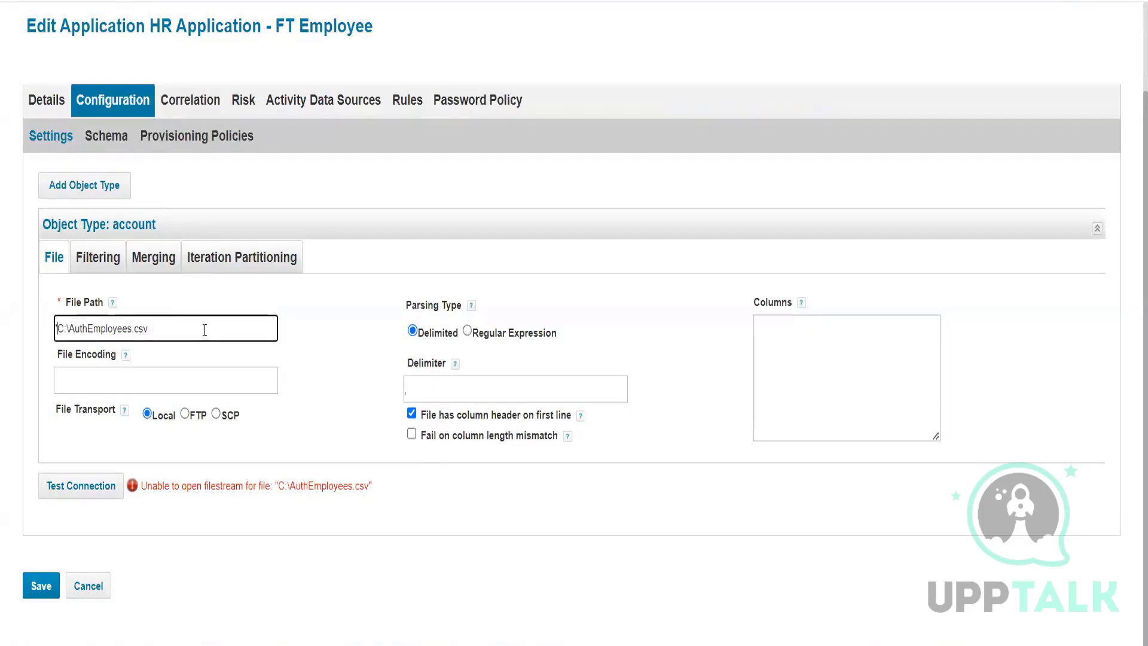
# Step: Remove the leading quote from the file path, retest, and view the empty account schema
pyautogui.press('Home')
pyautogui.press('Delete')
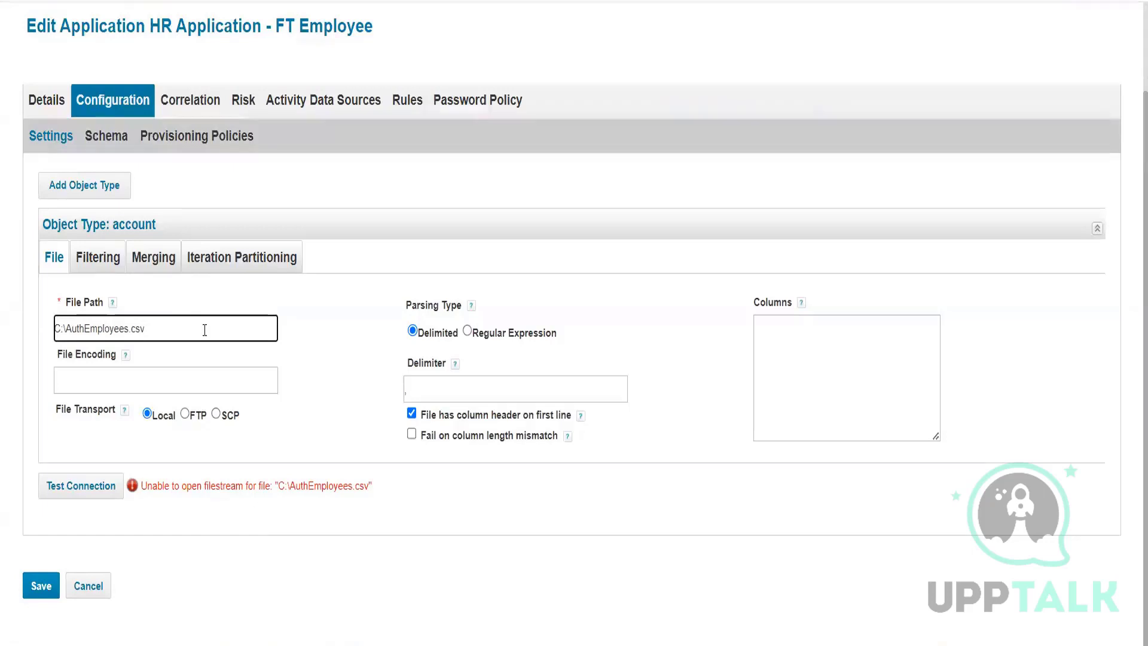
pyautogui.click(108, 484)
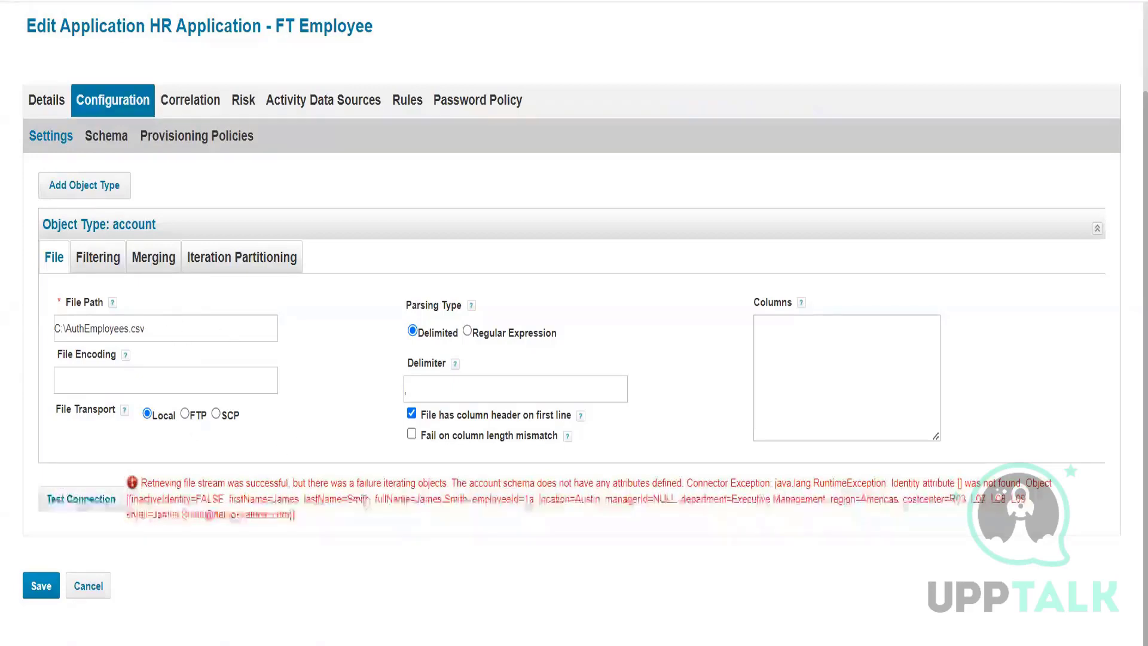
pyautogui.moveTo(132, 486); pyautogui.dragTo(281, 483)
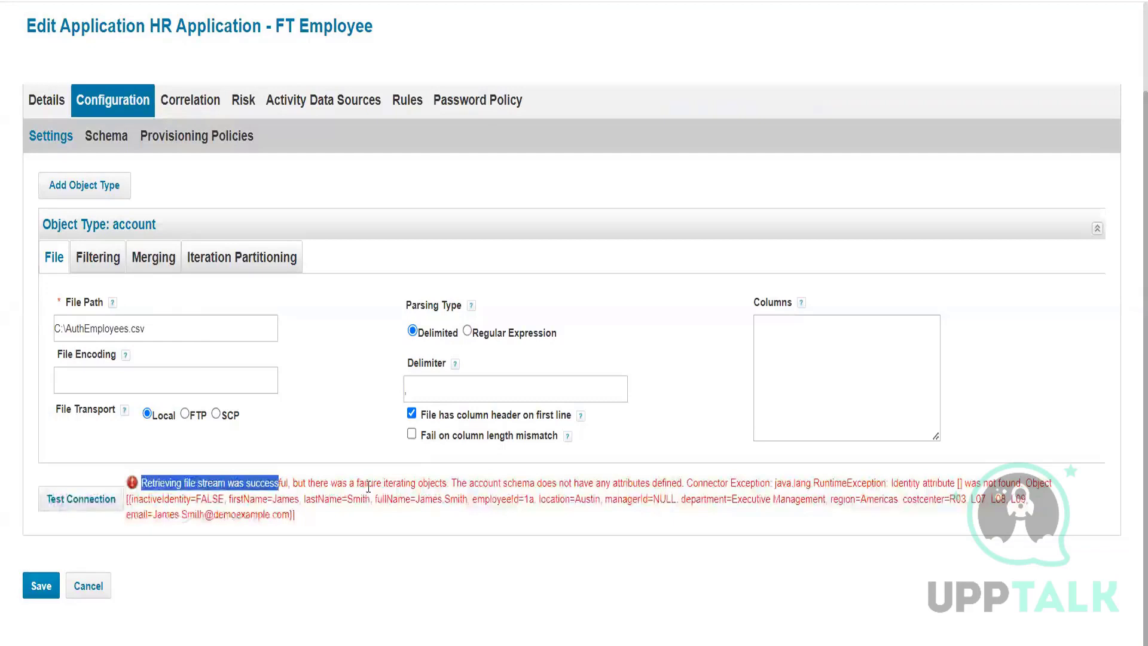
pyautogui.moveTo(446, 483); pyautogui.dragTo(347, 482)
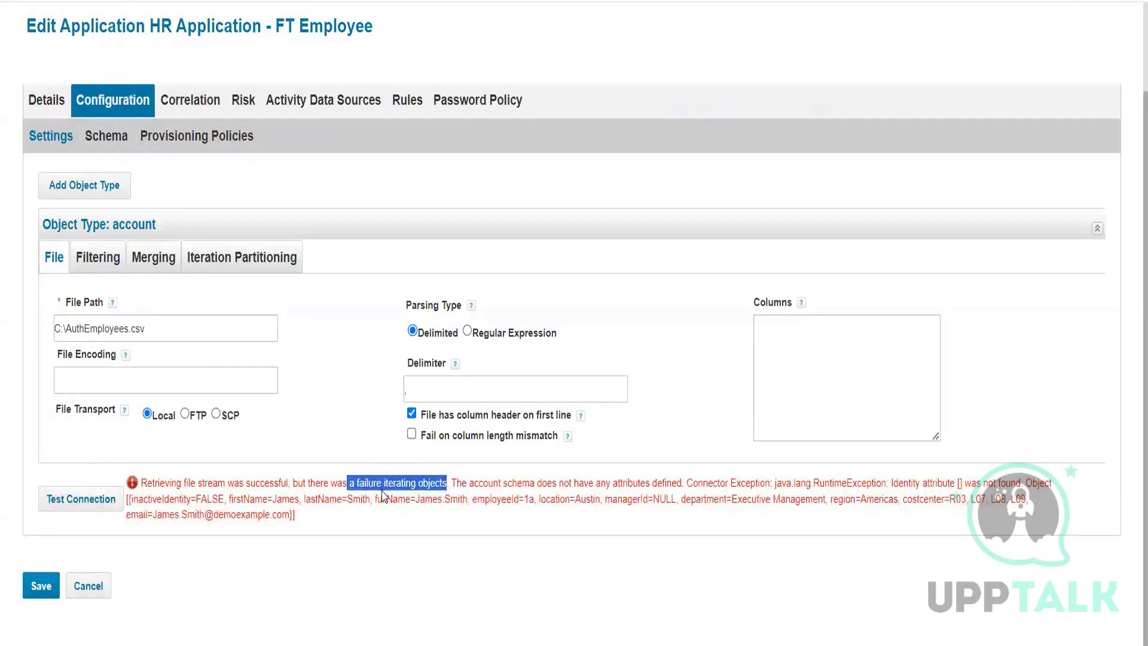
pyautogui.moveTo(472, 482); pyautogui.dragTo(677, 482)
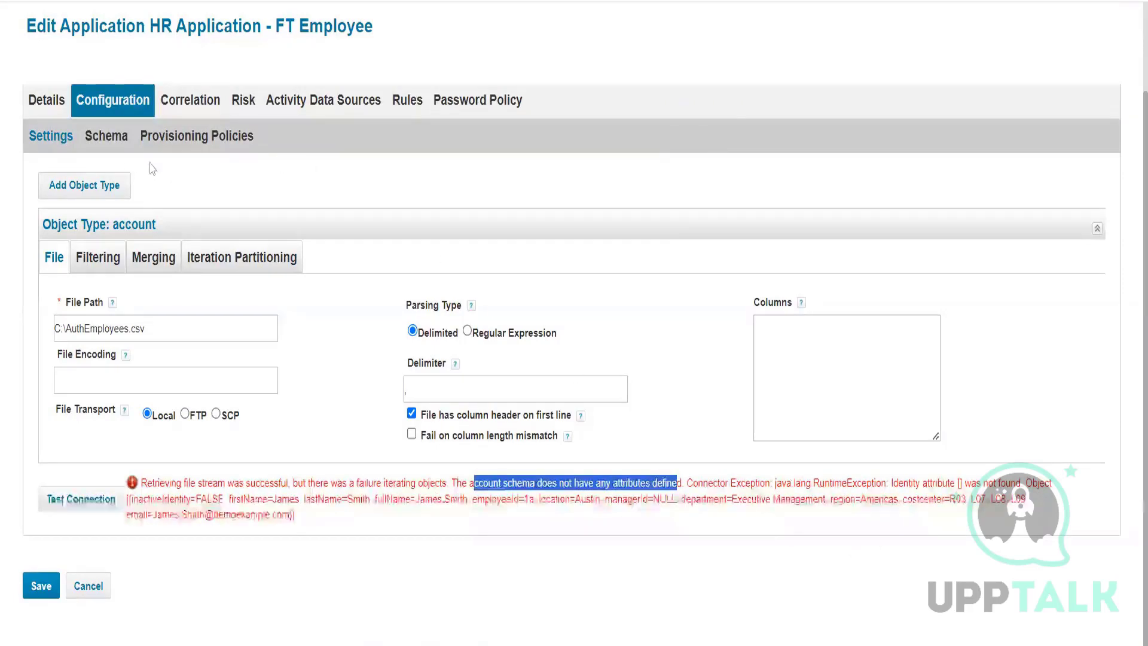
pyautogui.click(106, 138)
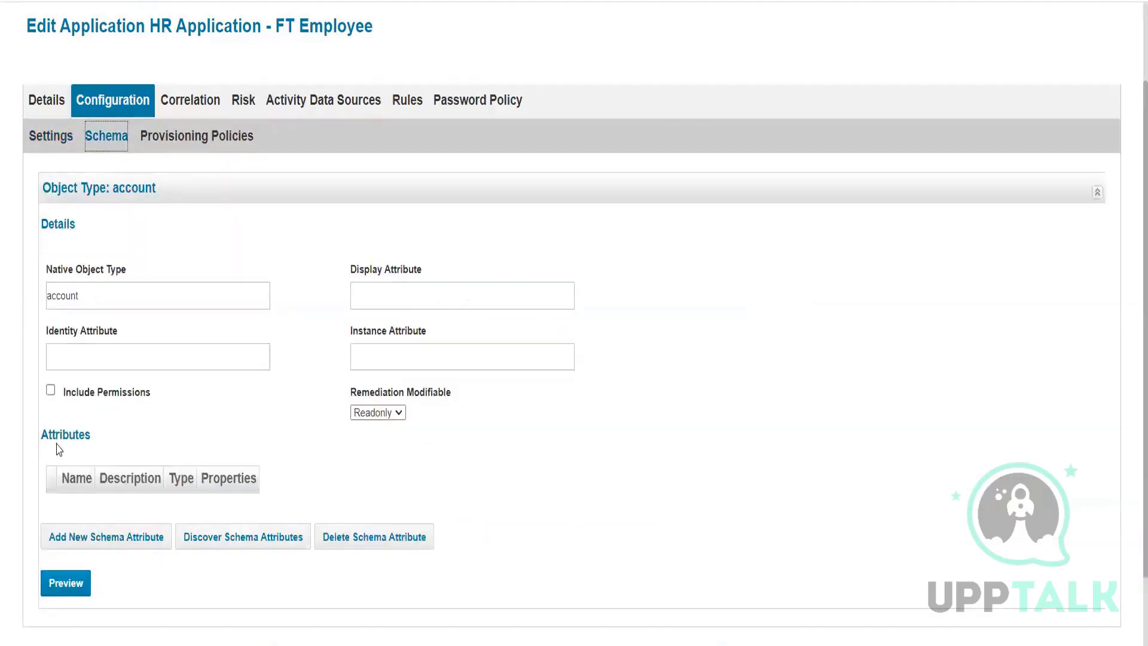
pyautogui.moveTo(39, 436); pyautogui.dragTo(172, 469)
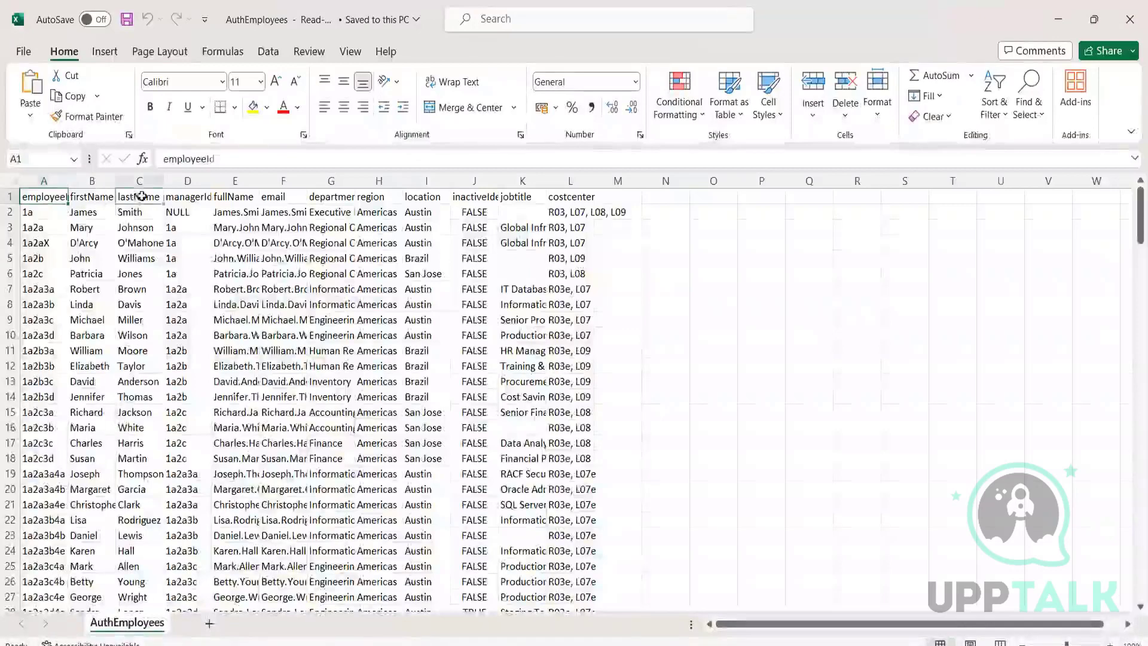
pyautogui.click(187, 196)
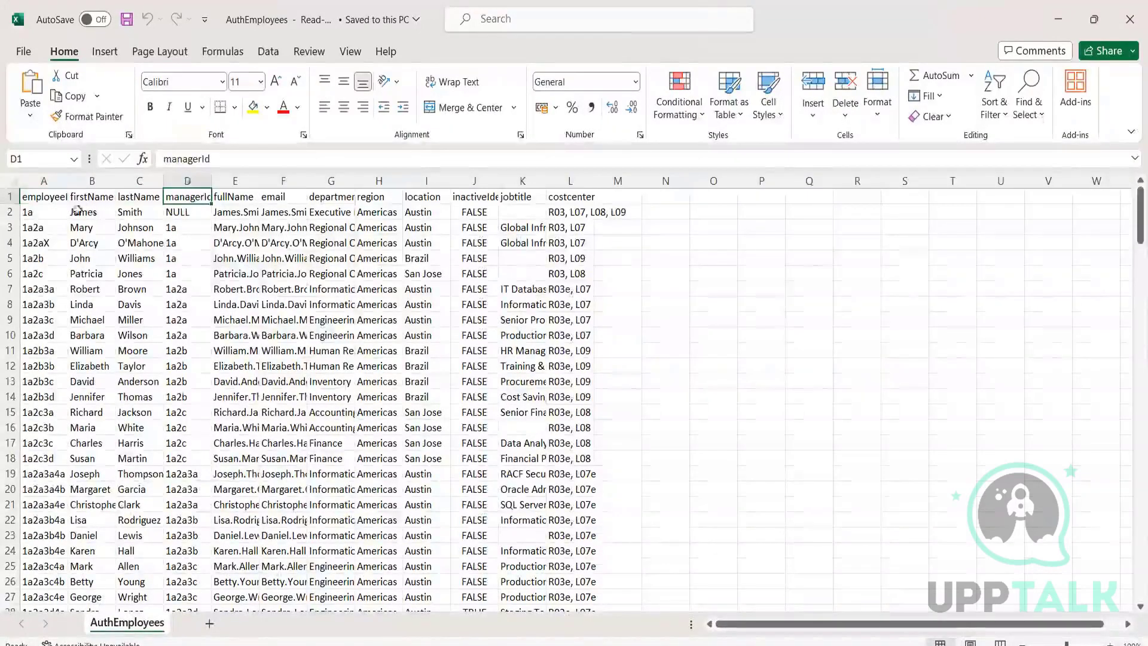
pyautogui.click(47, 198)
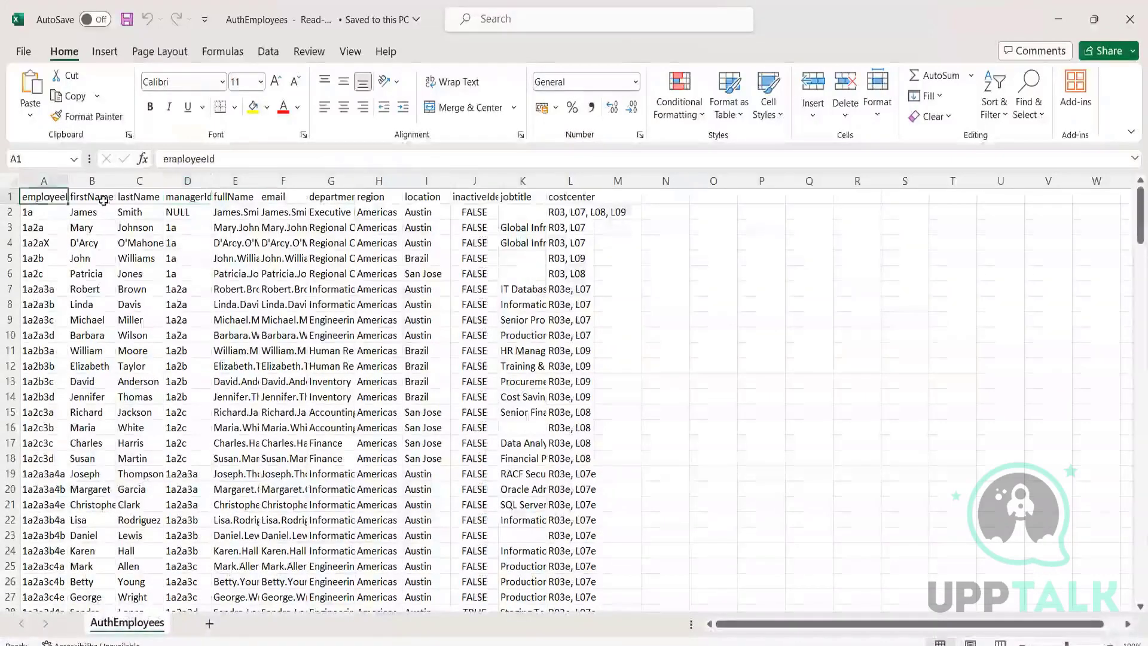
pyautogui.click(102, 199)
pyautogui.click(143, 196)
pyautogui.click(173, 196)
pyautogui.click(236, 197)
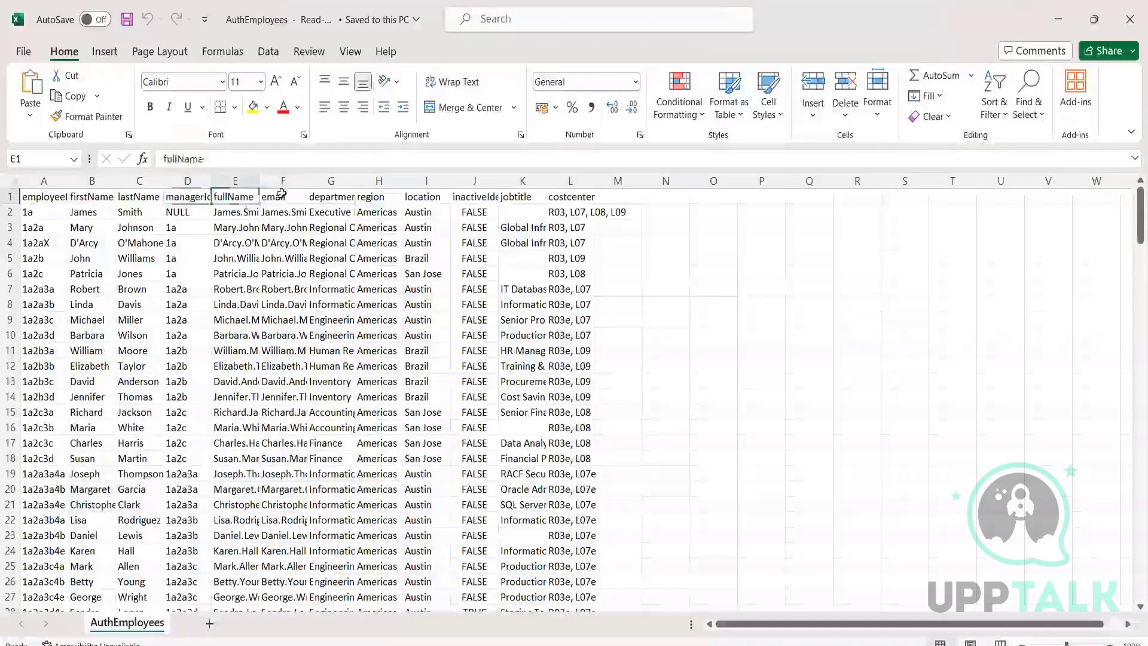
pyautogui.click(275, 196)
pyautogui.click(45, 199)
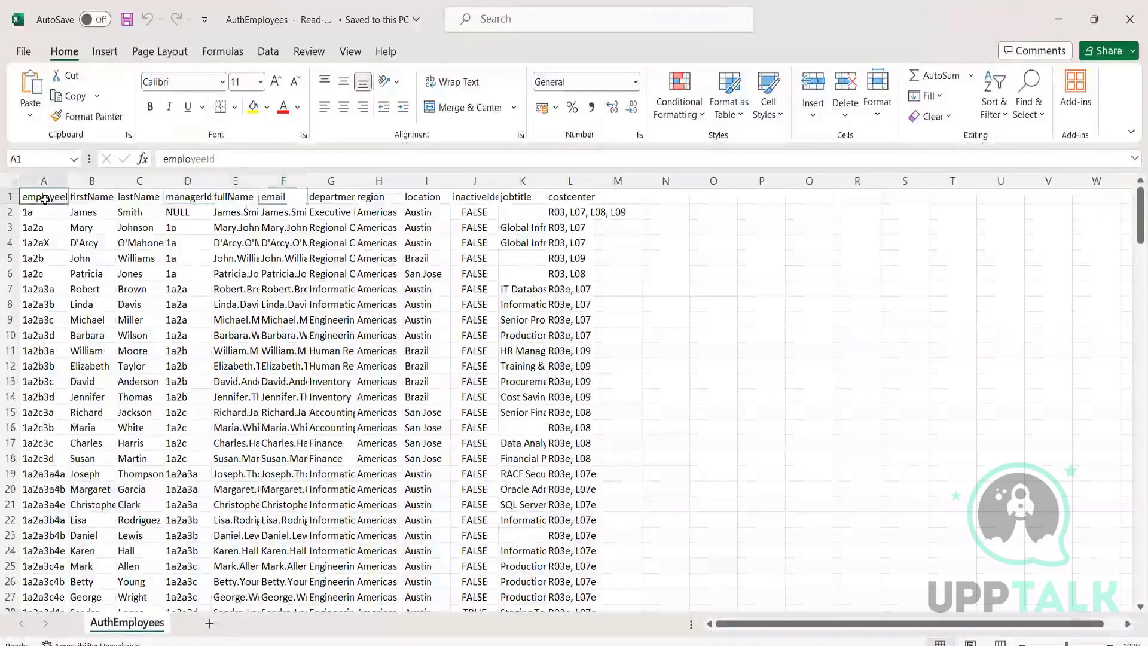
pyautogui.click(92, 197)
pyautogui.click(143, 200)
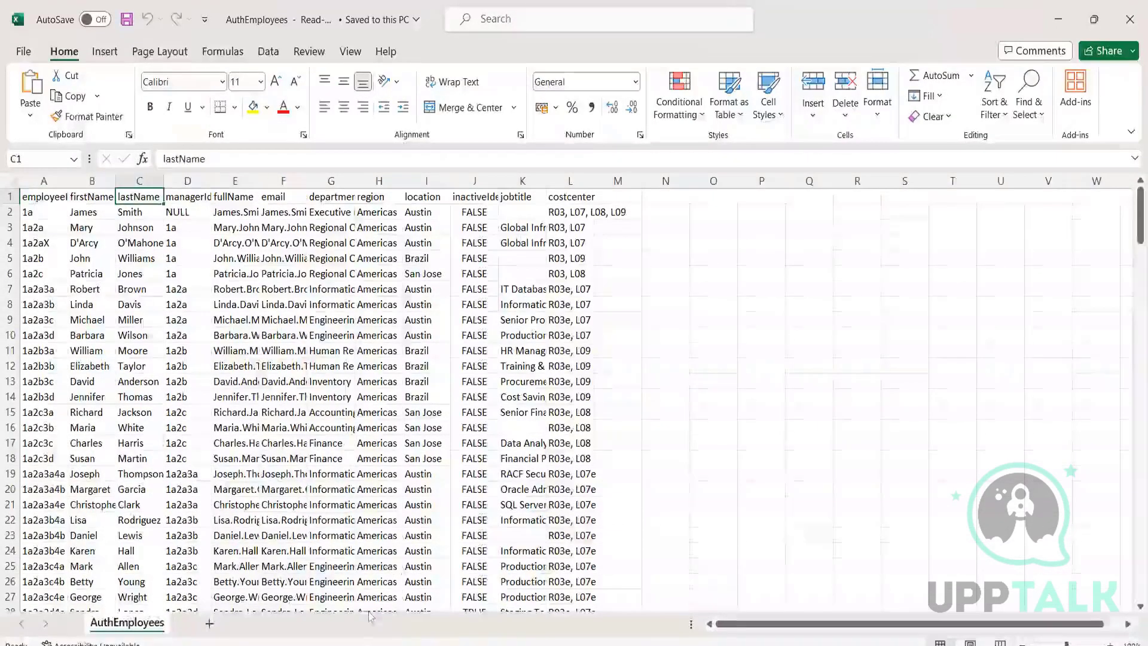
pyautogui.click(50, 191)
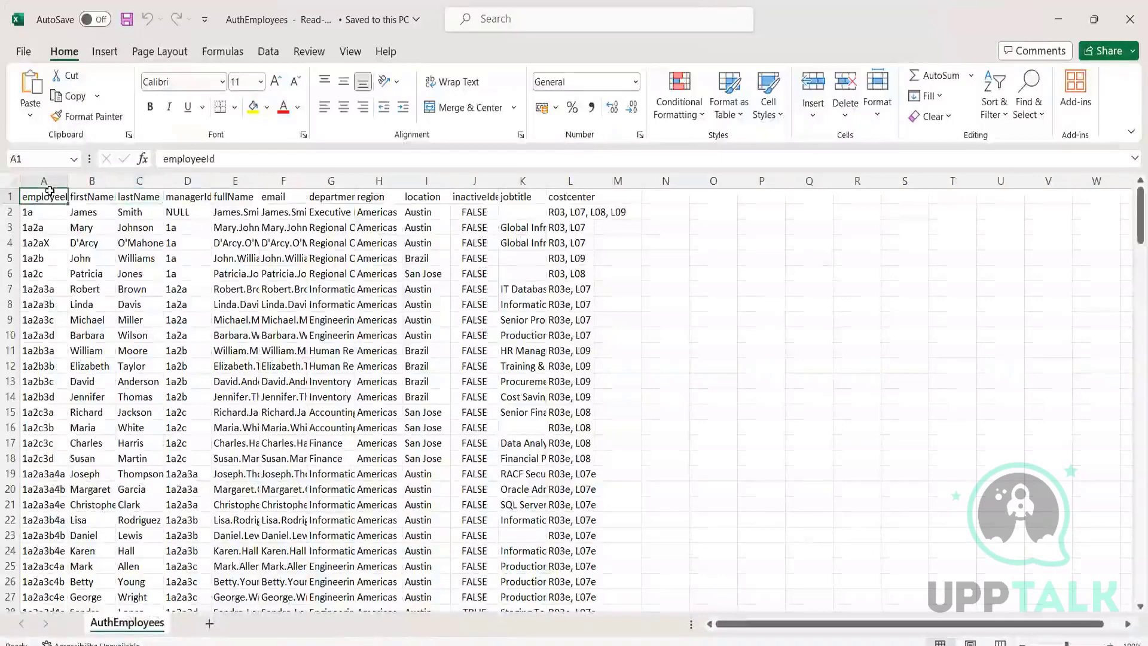
pyautogui.click(87, 198)
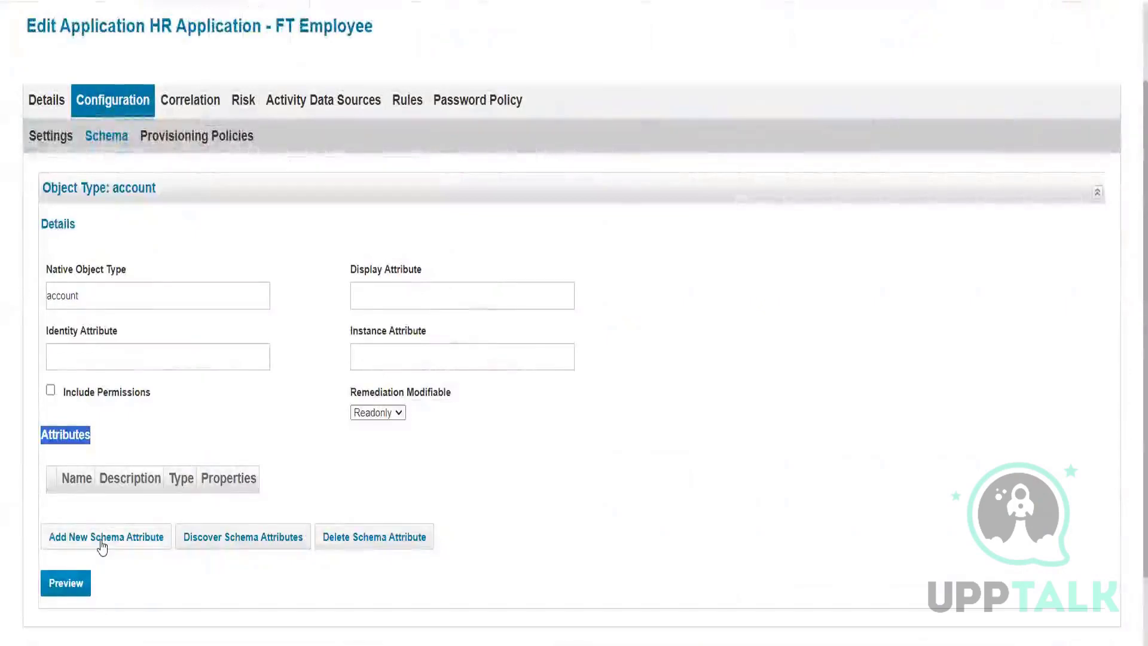
# Step: Discover schema attributes from the file, reviewing employeeId, firstName, lastName, managerId and fullName
pyautogui.scroll(-2, 126, 521)
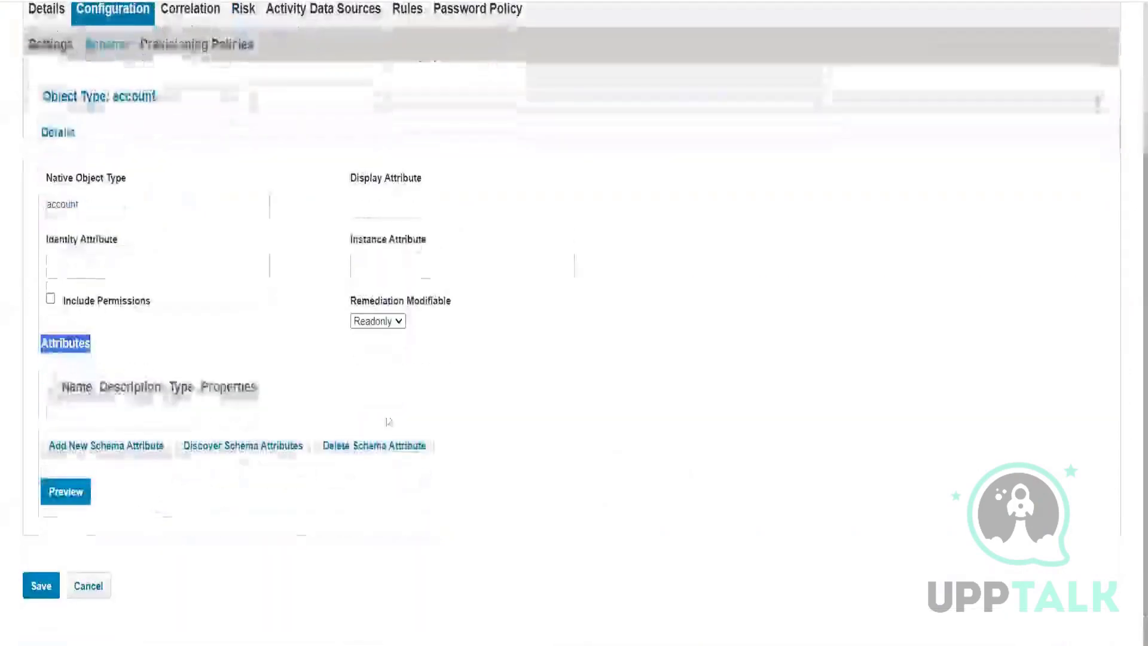
pyautogui.click(231, 455)
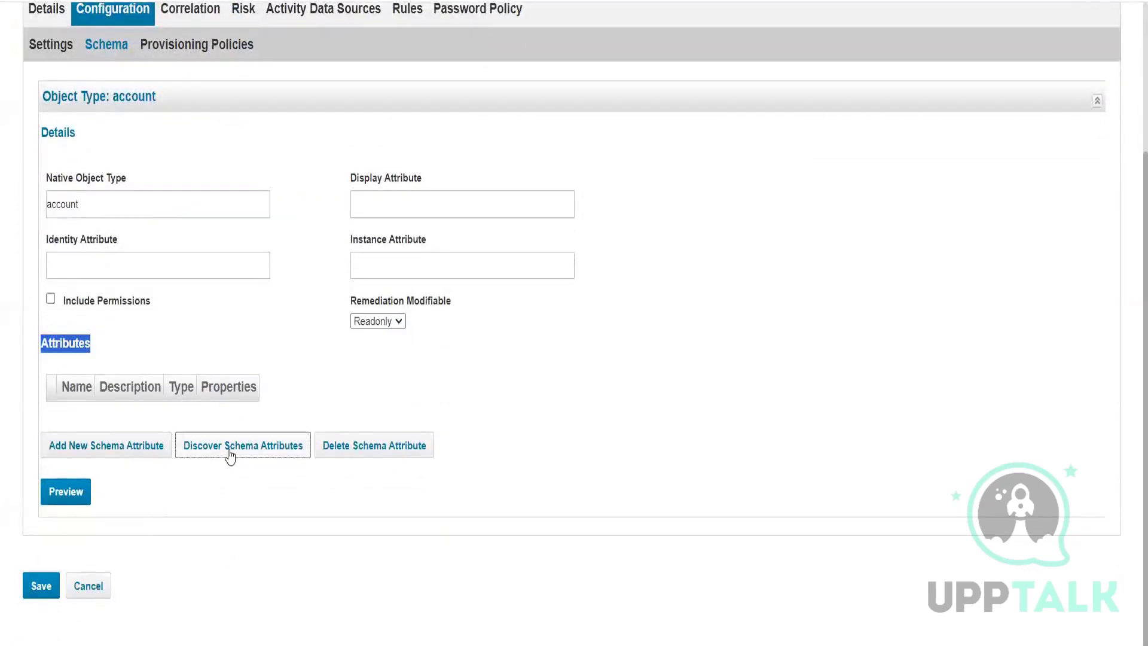
pyautogui.scroll(4, 226, 457)
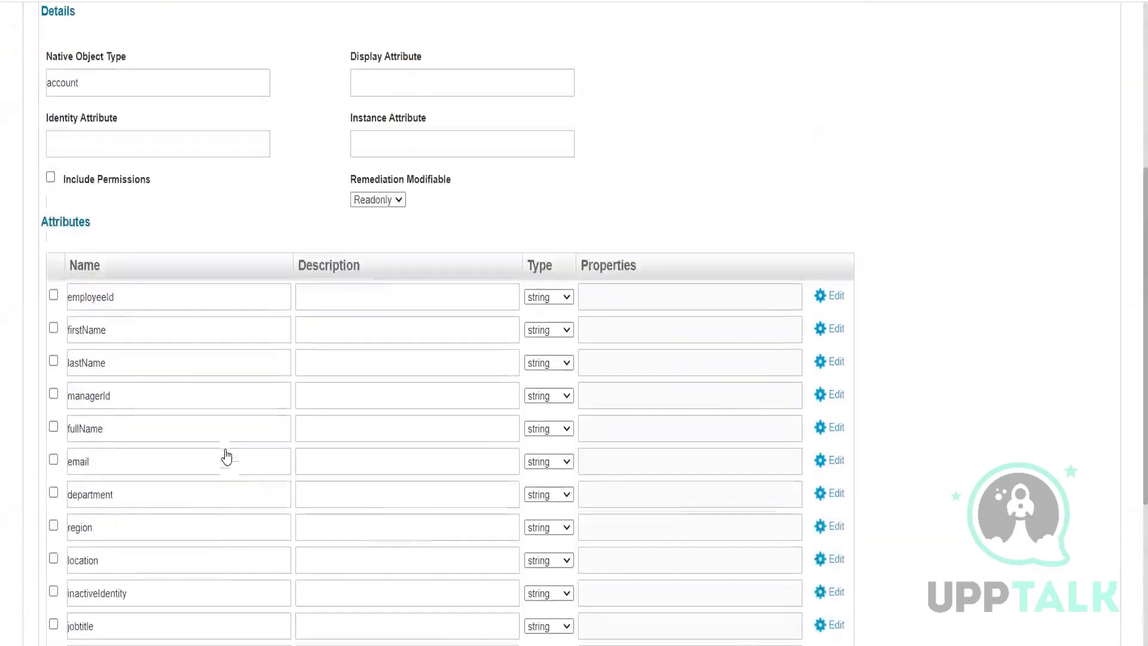
pyautogui.moveTo(122, 298); pyautogui.dragTo(59, 301)
pyautogui.moveTo(119, 330); pyautogui.dragTo(62, 331)
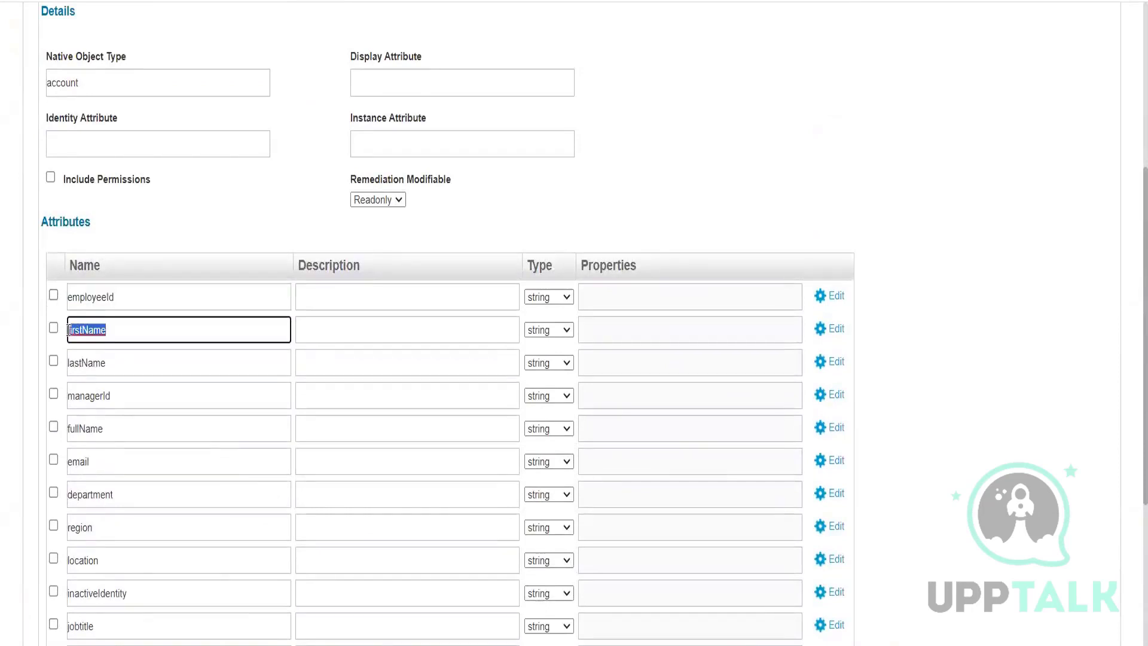
pyautogui.moveTo(103, 362); pyautogui.dragTo(67, 363)
pyautogui.moveTo(123, 398); pyautogui.dragTo(43, 397)
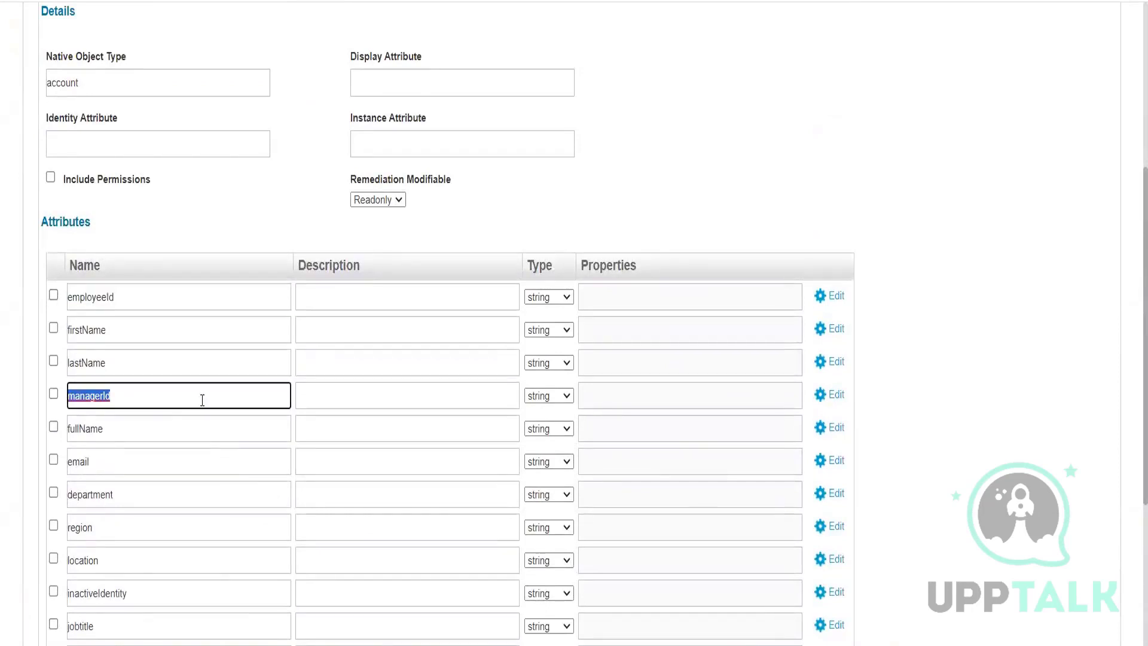
pyautogui.scroll(-2, 202, 400)
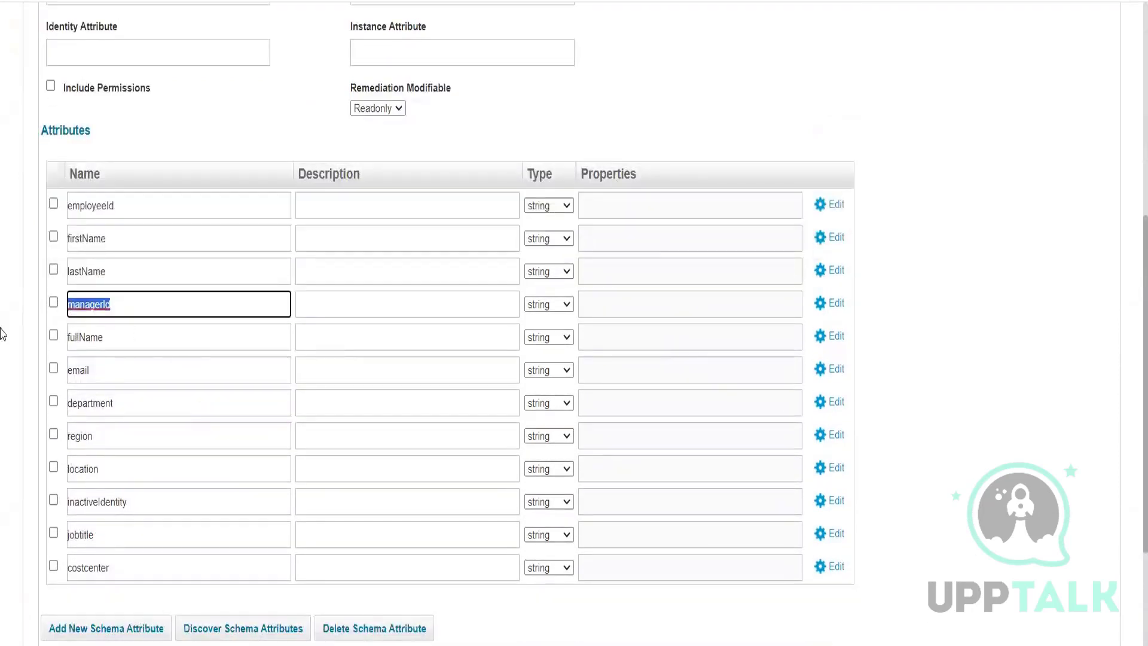
pyautogui.moveTo(109, 339); pyautogui.dragTo(56, 349)
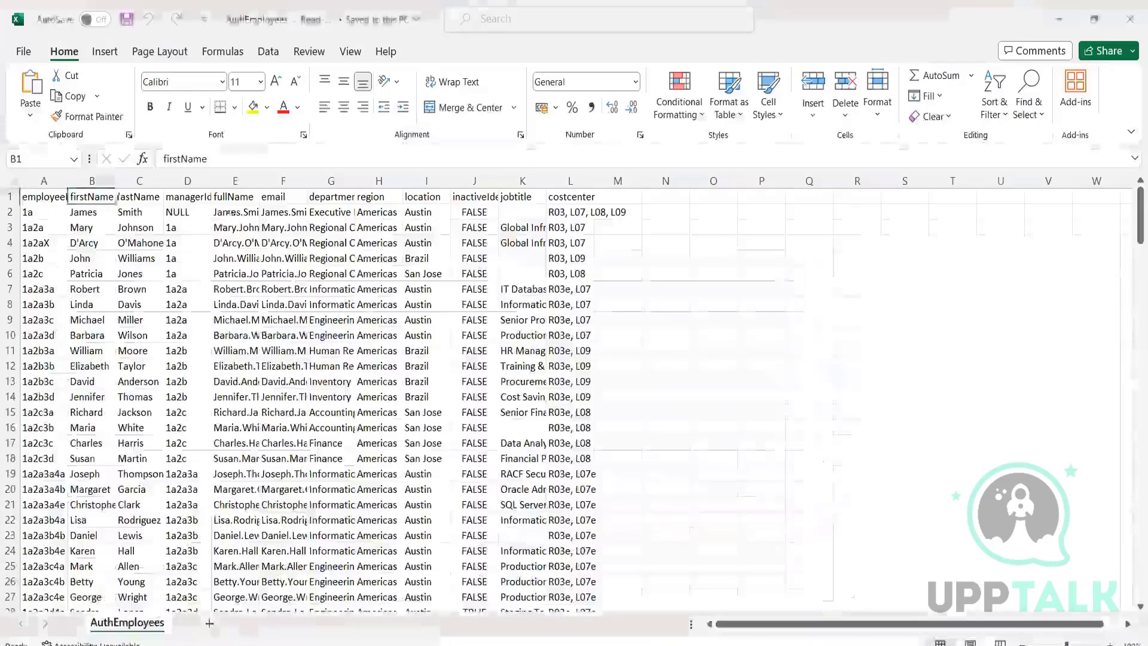
pyautogui.moveTo(21, 197); pyautogui.dragTo(592, 197)
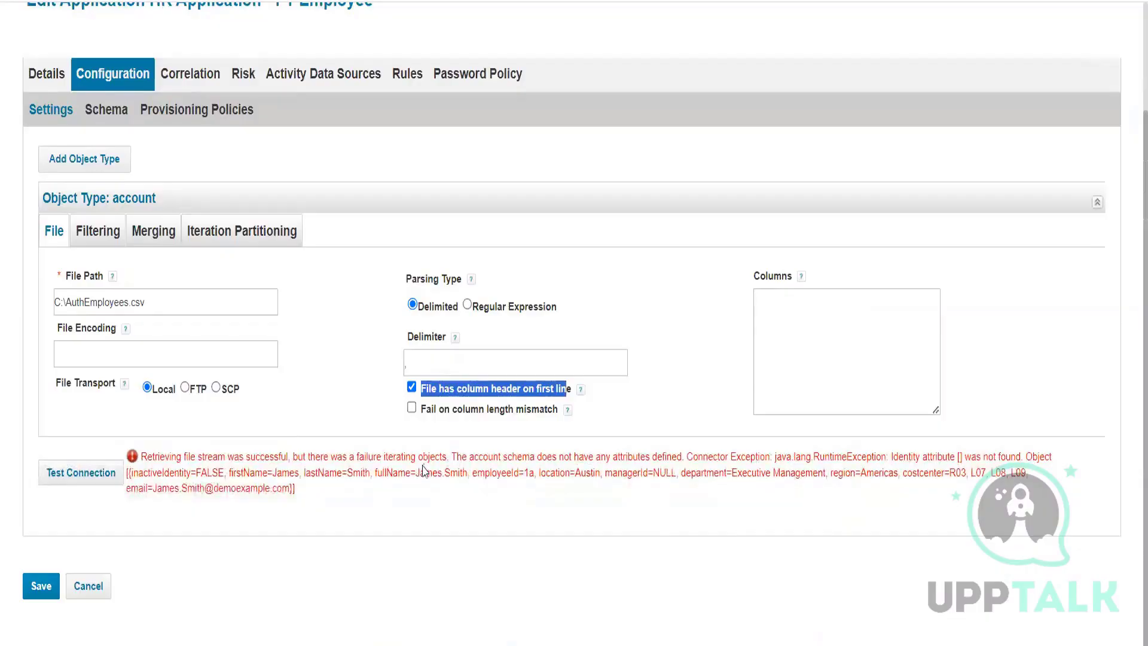
# Step: Type ',' as the delimiter and inspect the schema's merged employeeId/firstName attribute name
pyautogui.click(433, 364)
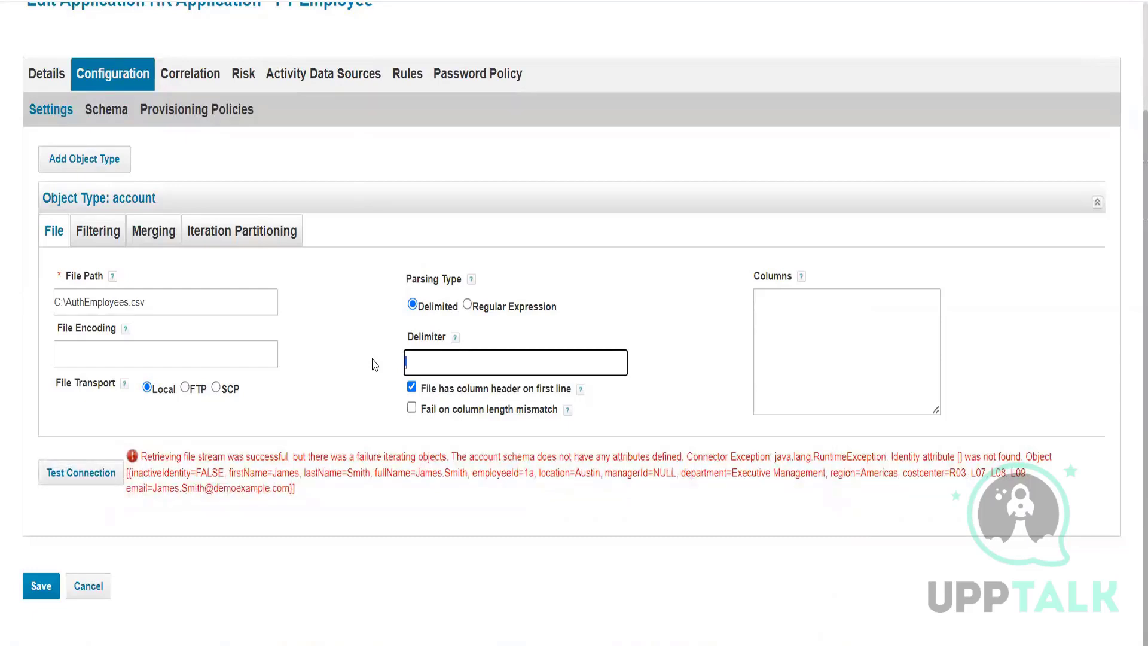
pyautogui.write(',')
pyautogui.click(105, 110)
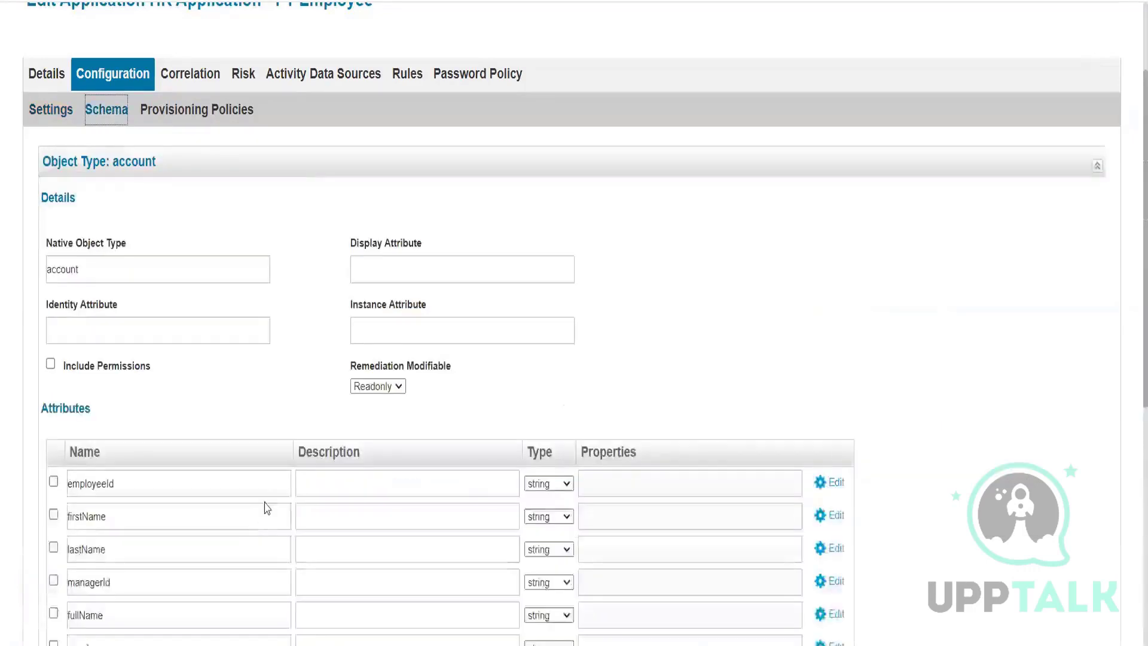
pyautogui.scroll(-8, 266, 508)
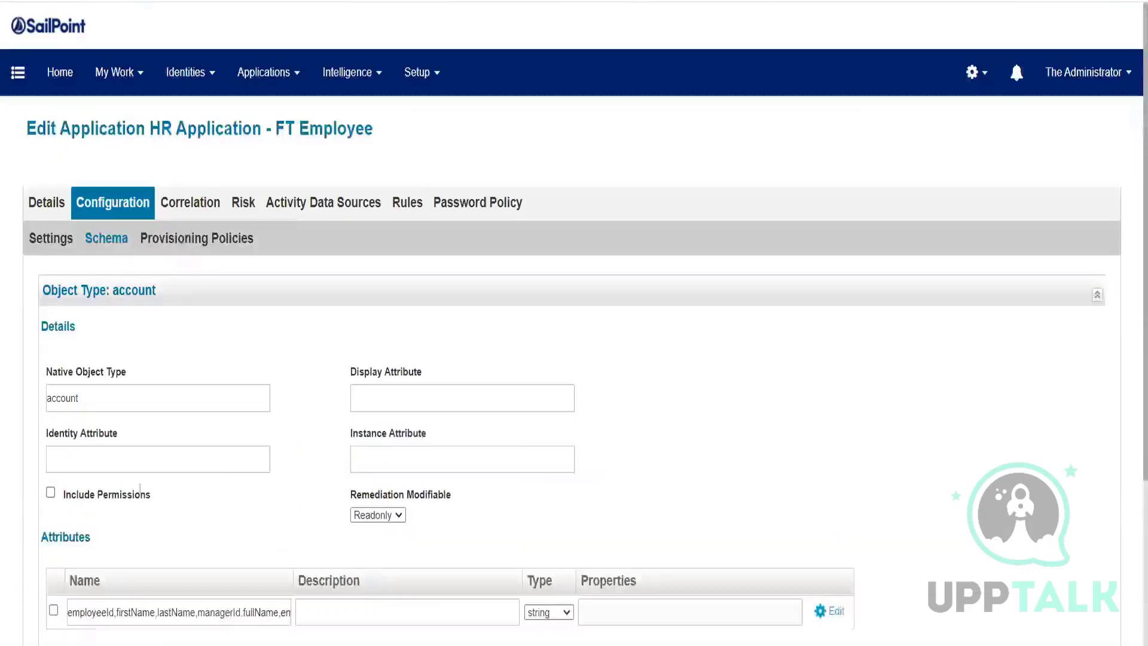
pyautogui.scroll(-1, 314, 481)
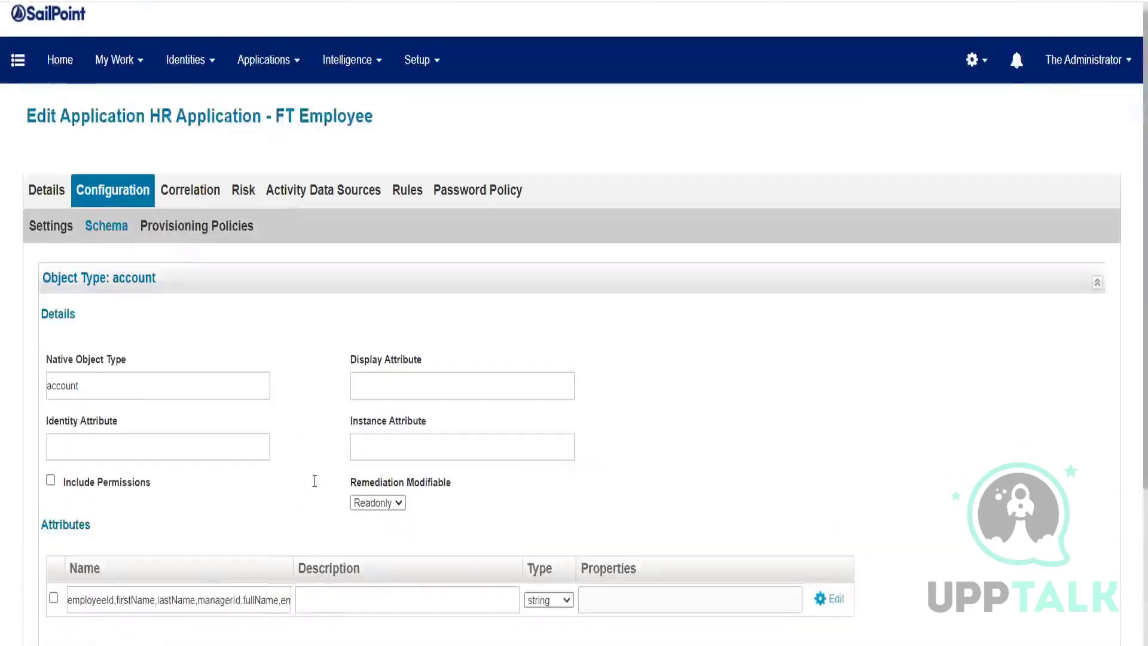
pyautogui.scroll(-1, 314, 481)
pyautogui.moveTo(71, 520); pyautogui.dragTo(110, 519)
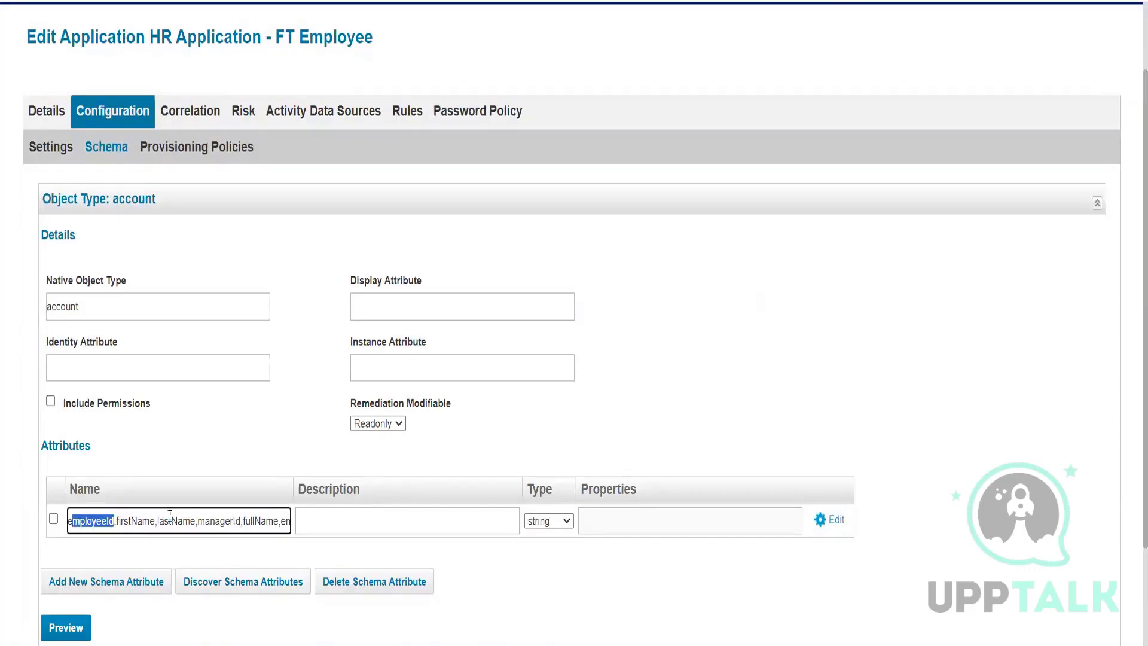
pyautogui.click(113, 521)
pyautogui.moveTo(113, 520); pyautogui.dragTo(306, 521)
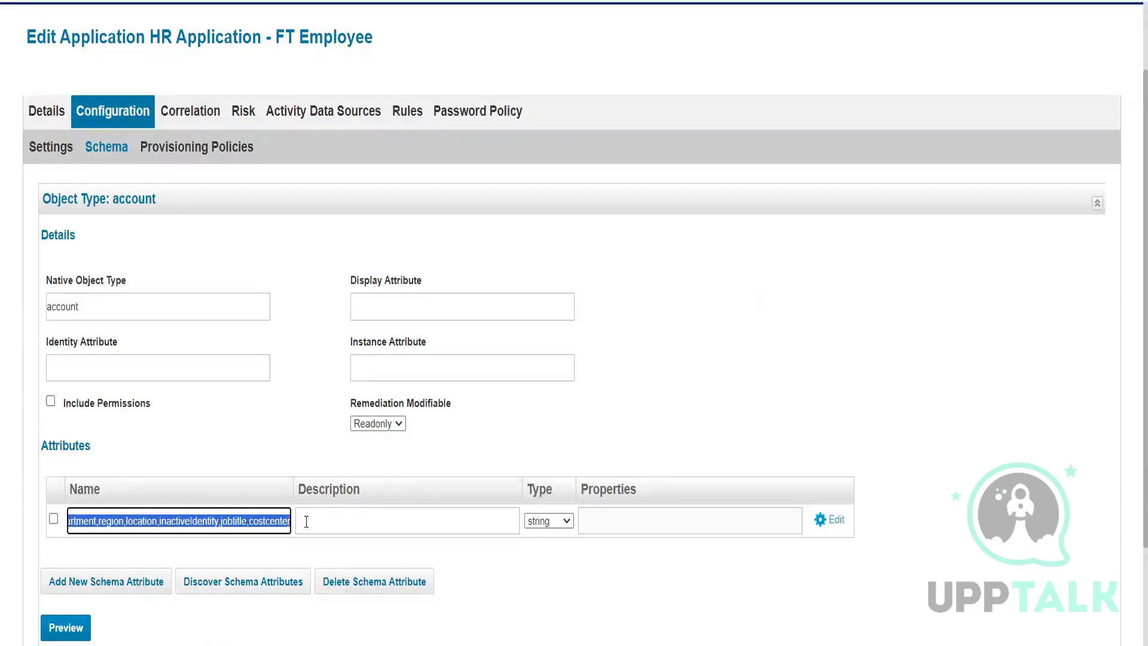
pyautogui.moveTo(145, 508); pyautogui.dragTo(34, 506)
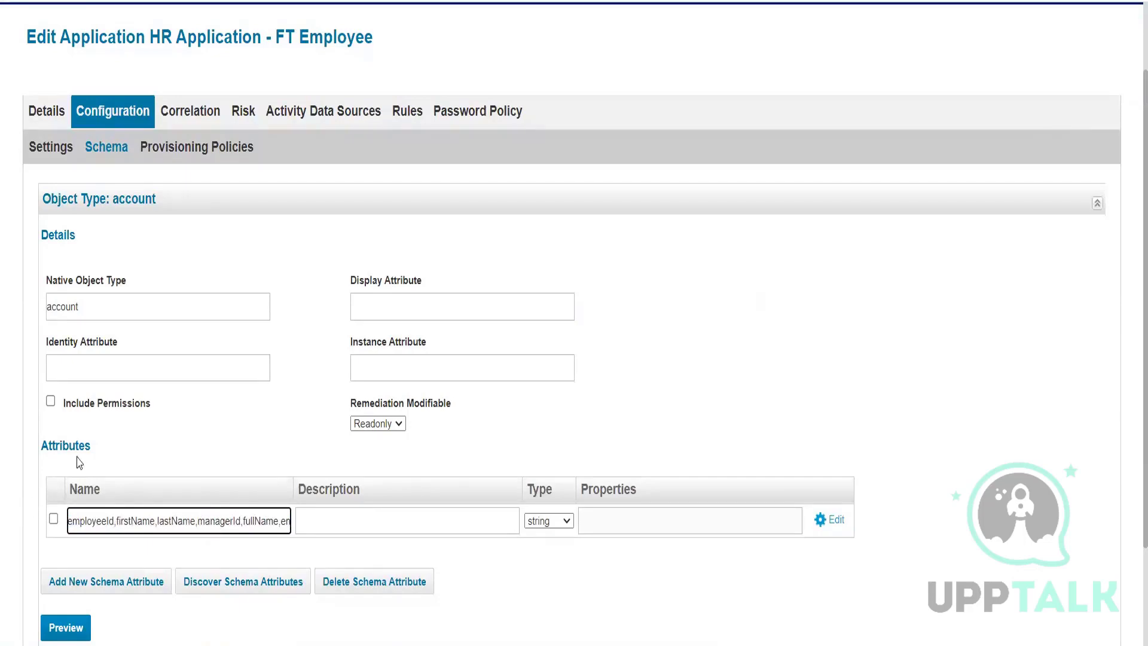
# Step: Replace the delimiter value with ',' again and recheck the account schema attributes
pyautogui.click(51, 147)
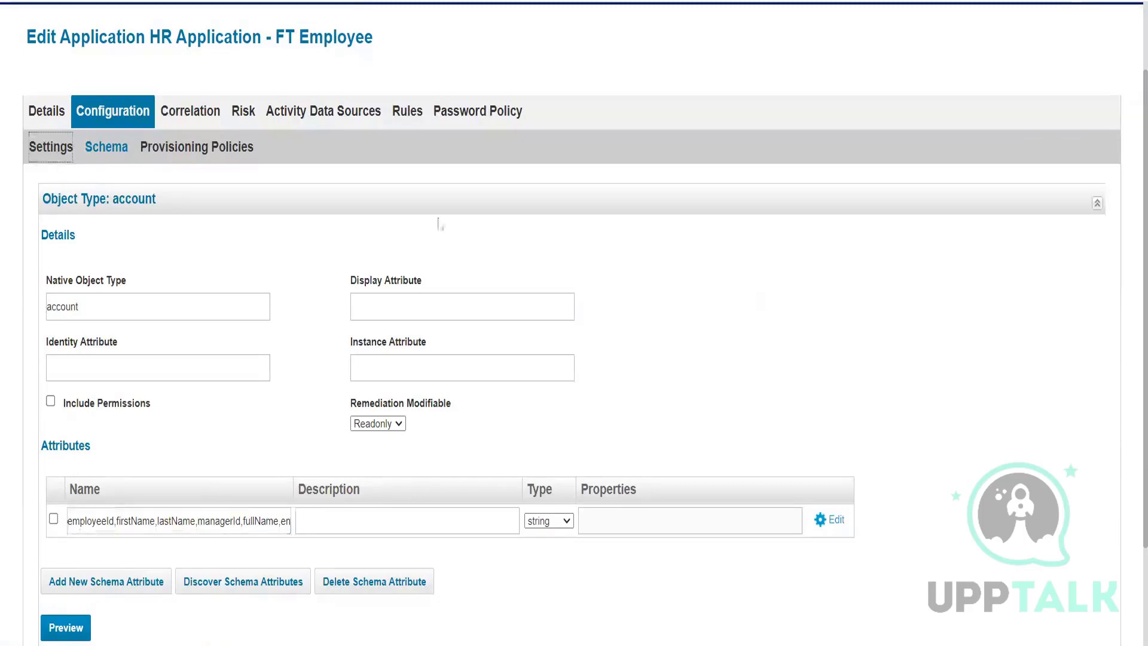
pyautogui.moveTo(418, 401); pyautogui.dragTo(291, 407)
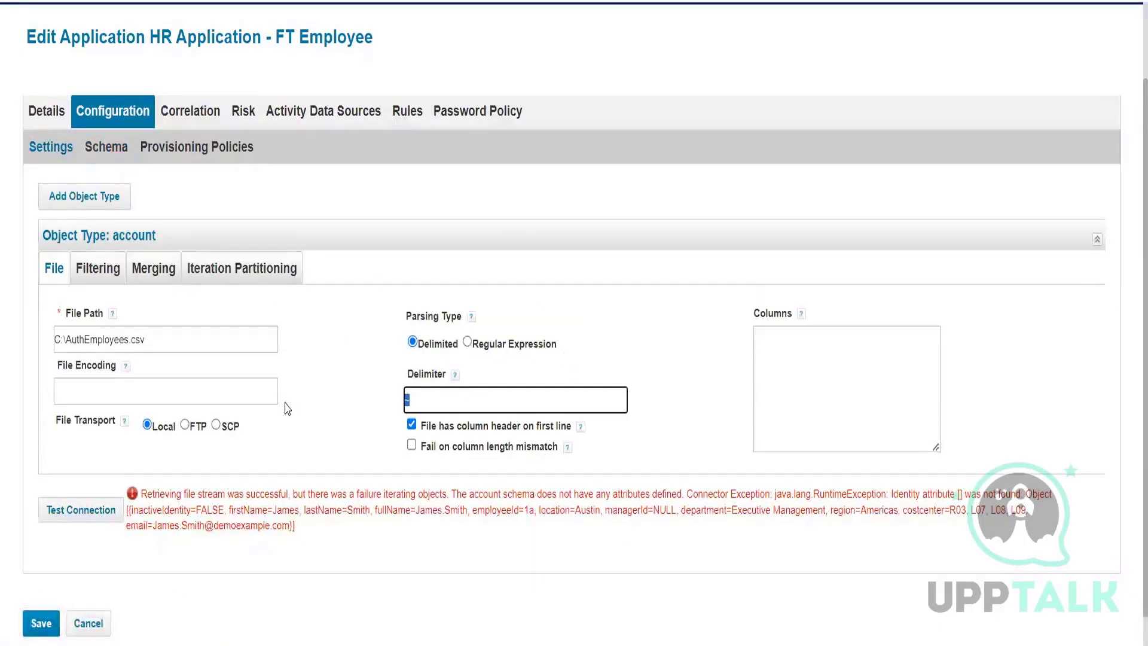
pyautogui.write(',')
pyautogui.click(95, 147)
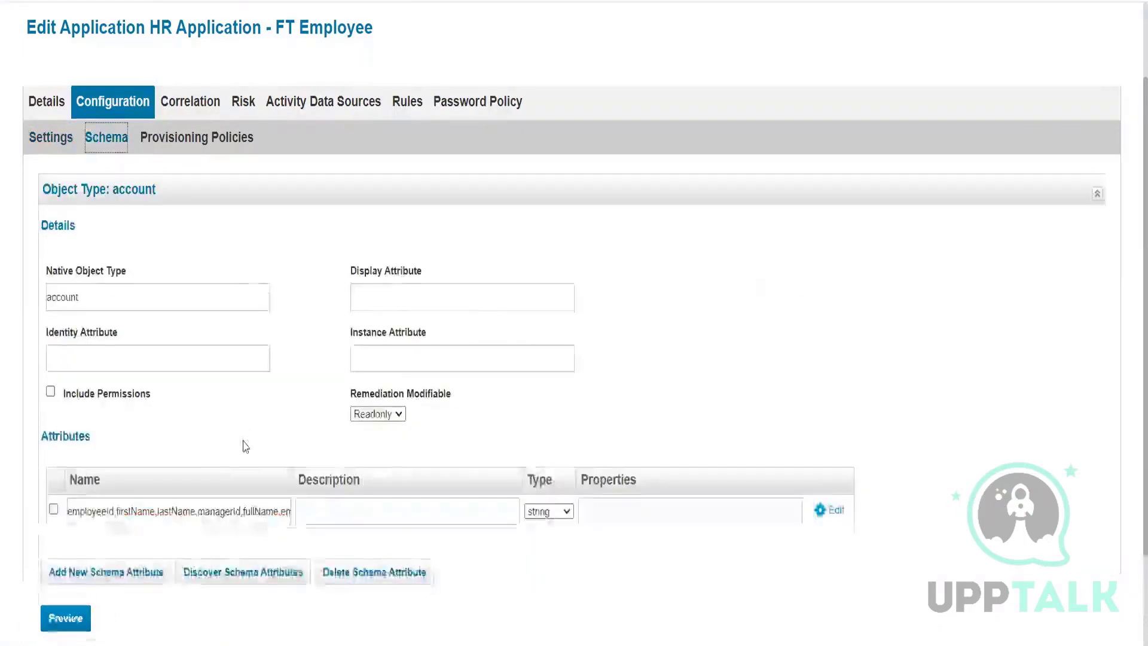
pyautogui.scroll(-3, 239, 479)
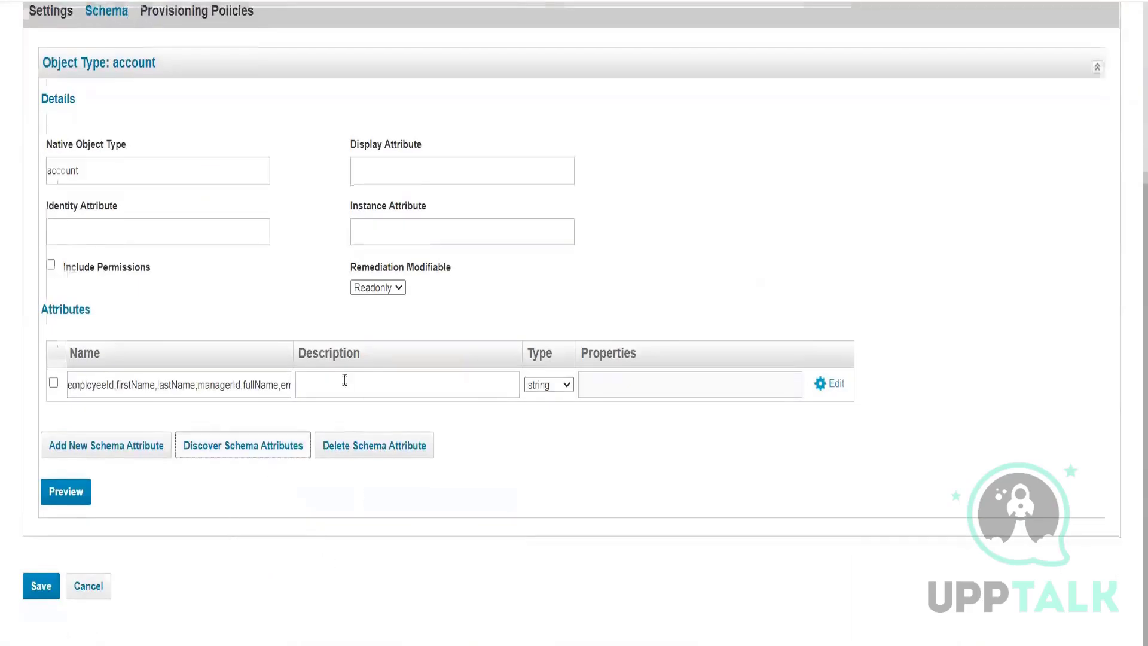
pyautogui.scroll(6, 145, 353)
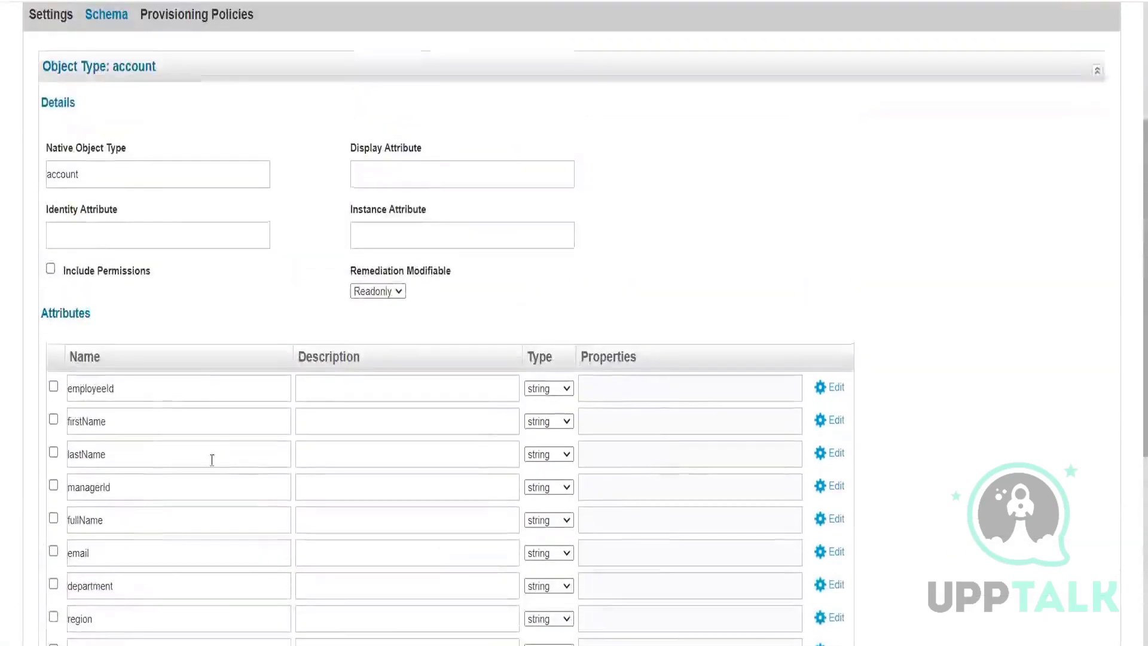
pyautogui.click(40, 24)
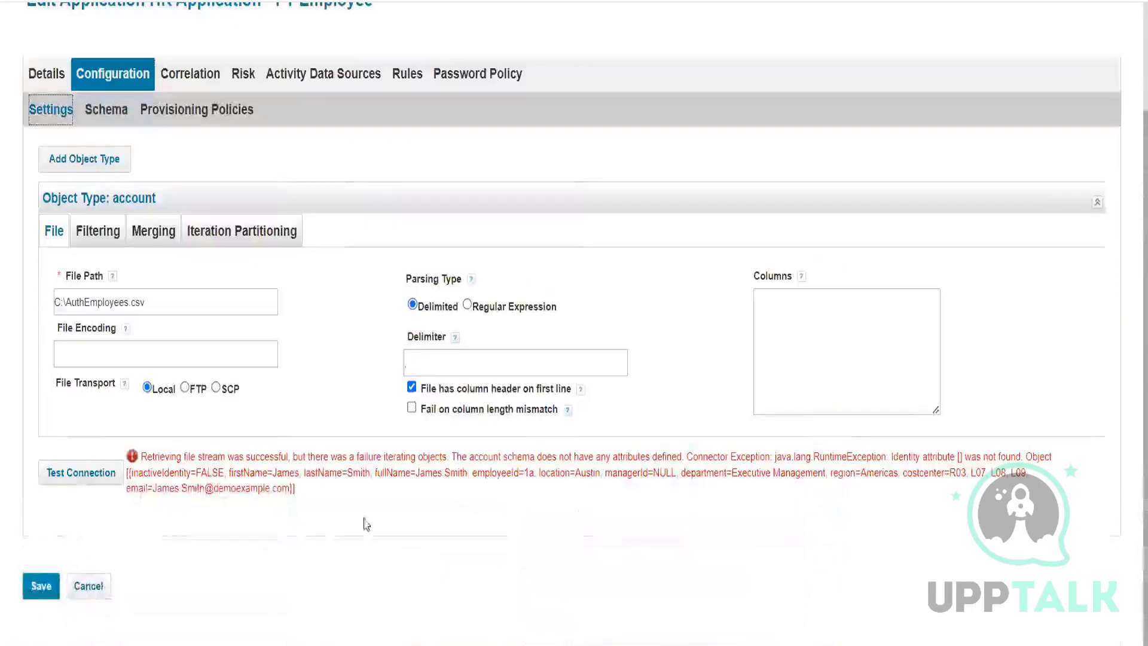
# Step: Retest the connection and read the new error that the identity attribute was not found
pyautogui.moveTo(451, 456); pyautogui.dragTo(668, 460)
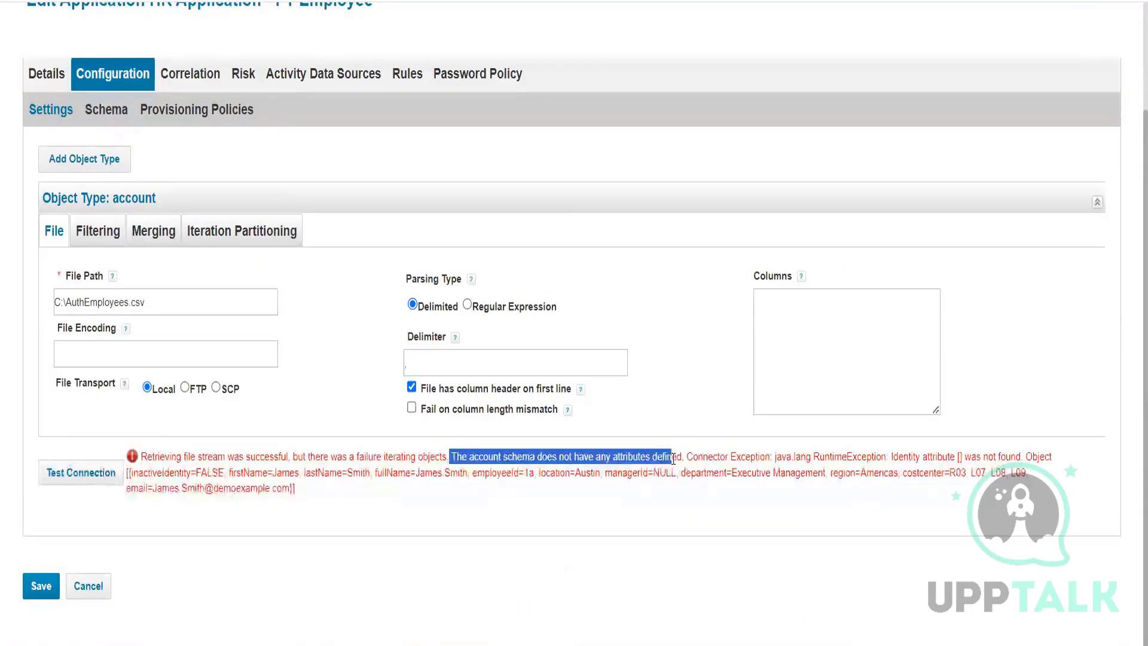
pyautogui.click(94, 478)
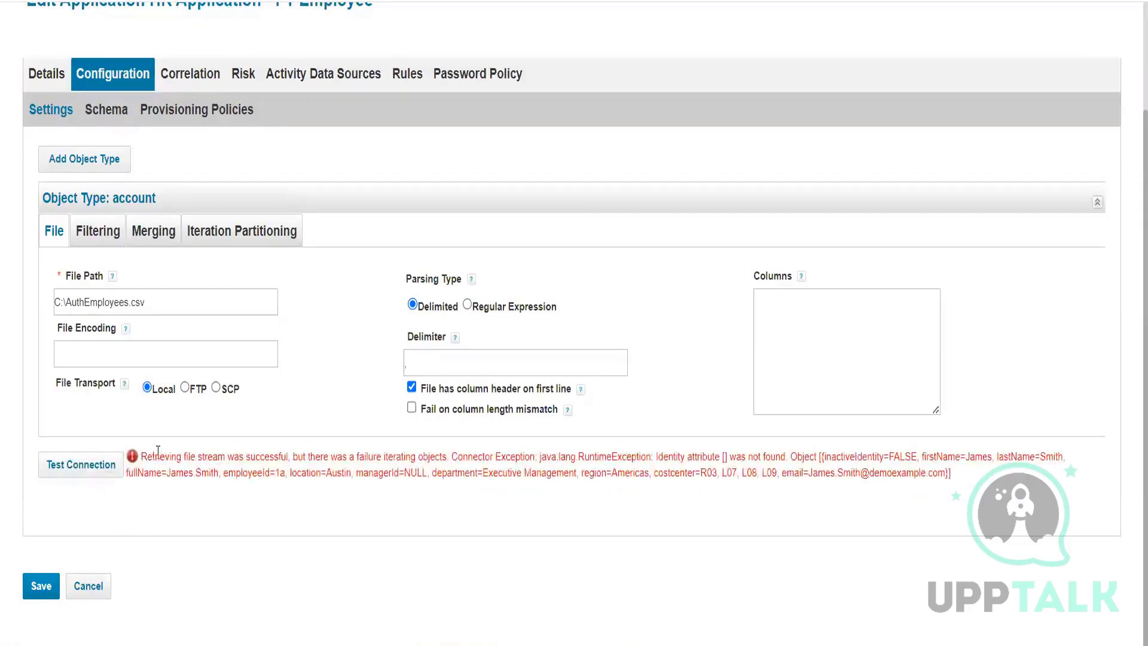
pyautogui.moveTo(159, 457); pyautogui.dragTo(458, 459)
pyautogui.click(332, 458)
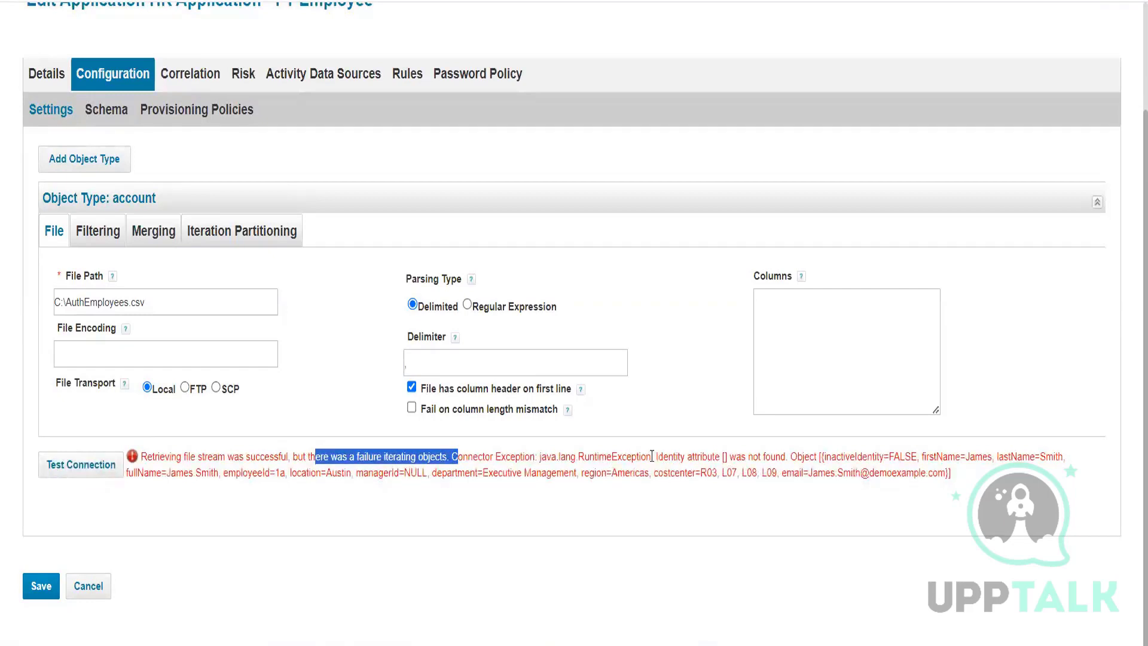
pyautogui.moveTo(655, 456); pyautogui.dragTo(789, 456)
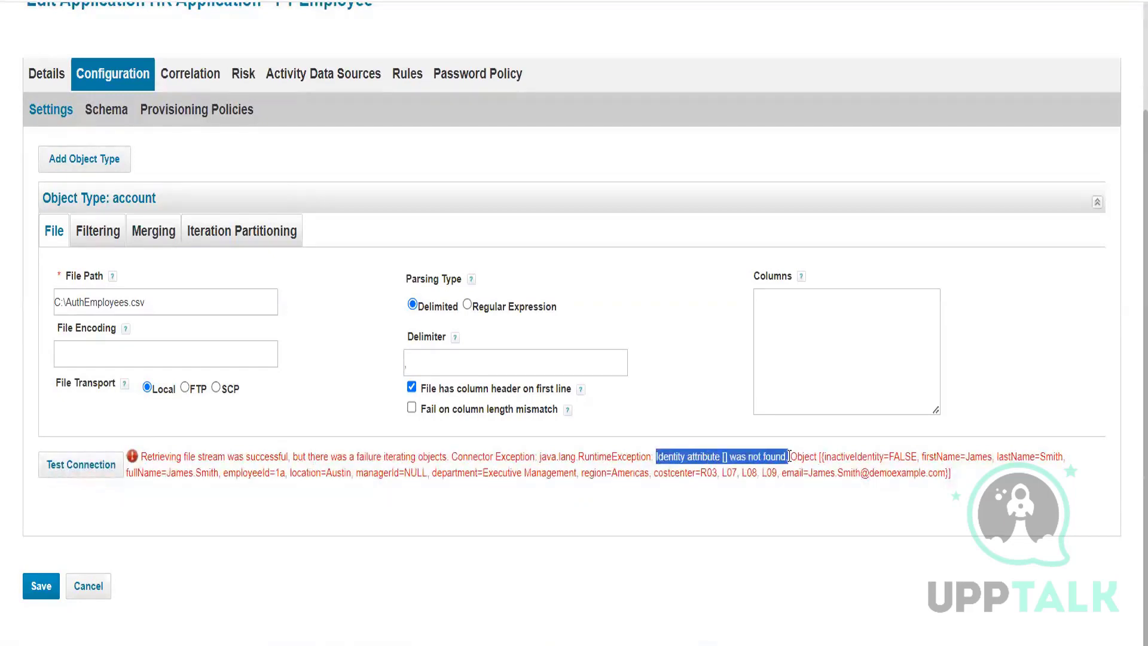
pyautogui.moveTo(263, 472); pyautogui.dragTo(448, 473)
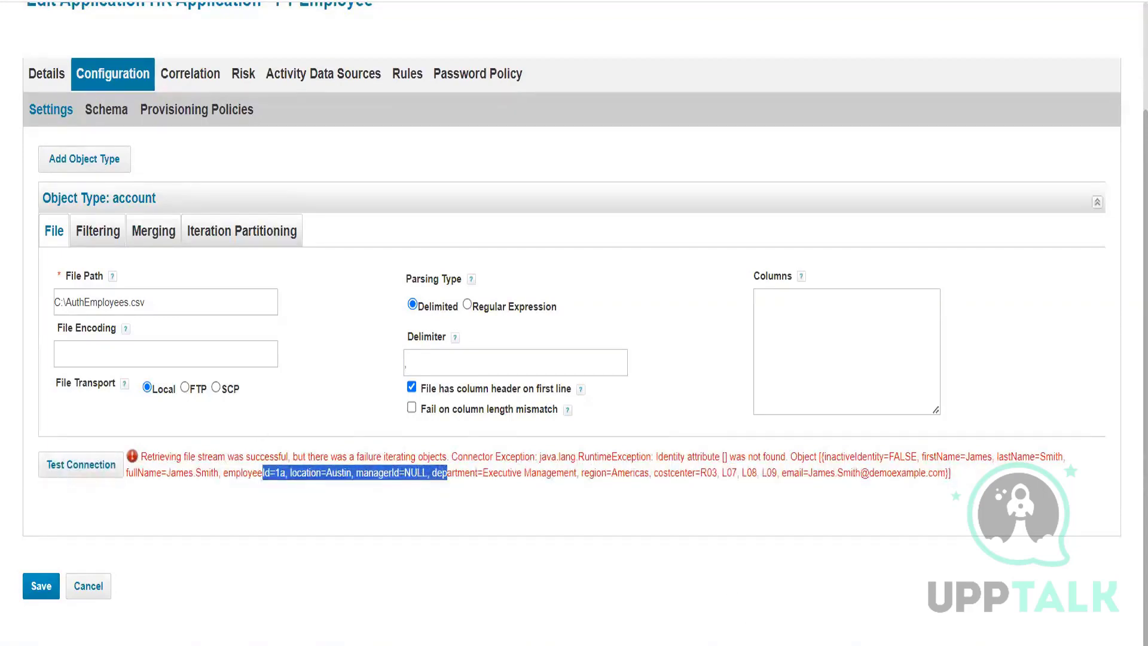
pyautogui.hotkey('alt', 'Tab')
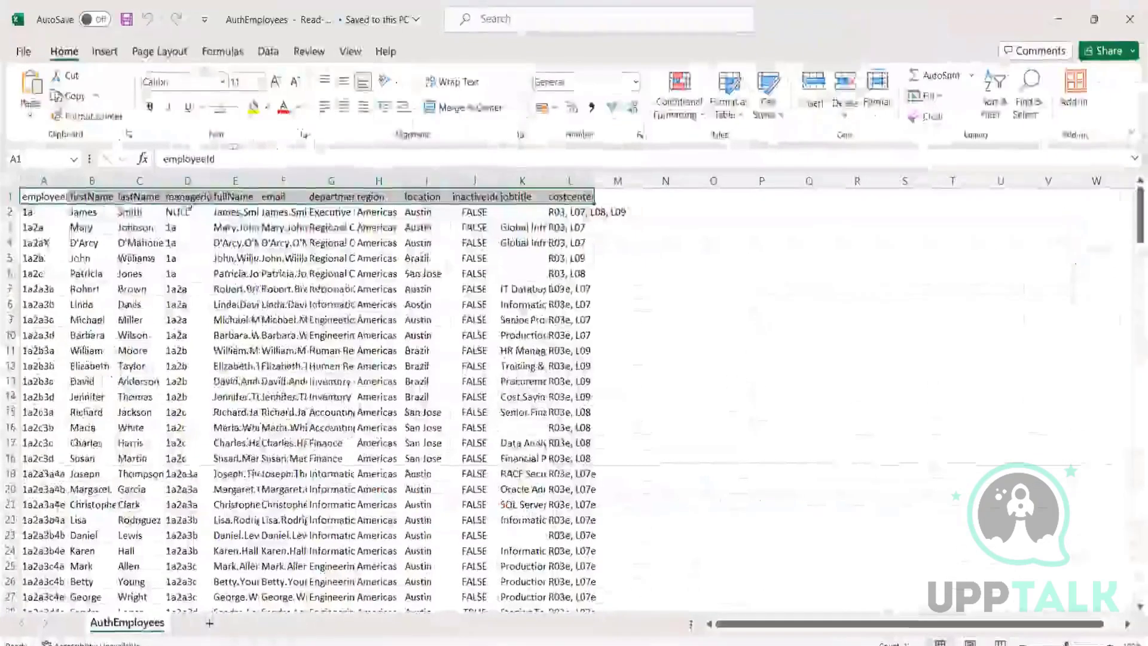
# Step: Inspect the AuthEmployees rows and autofit columns A (employeeId) and B (first name)
pyautogui.click(188, 211)
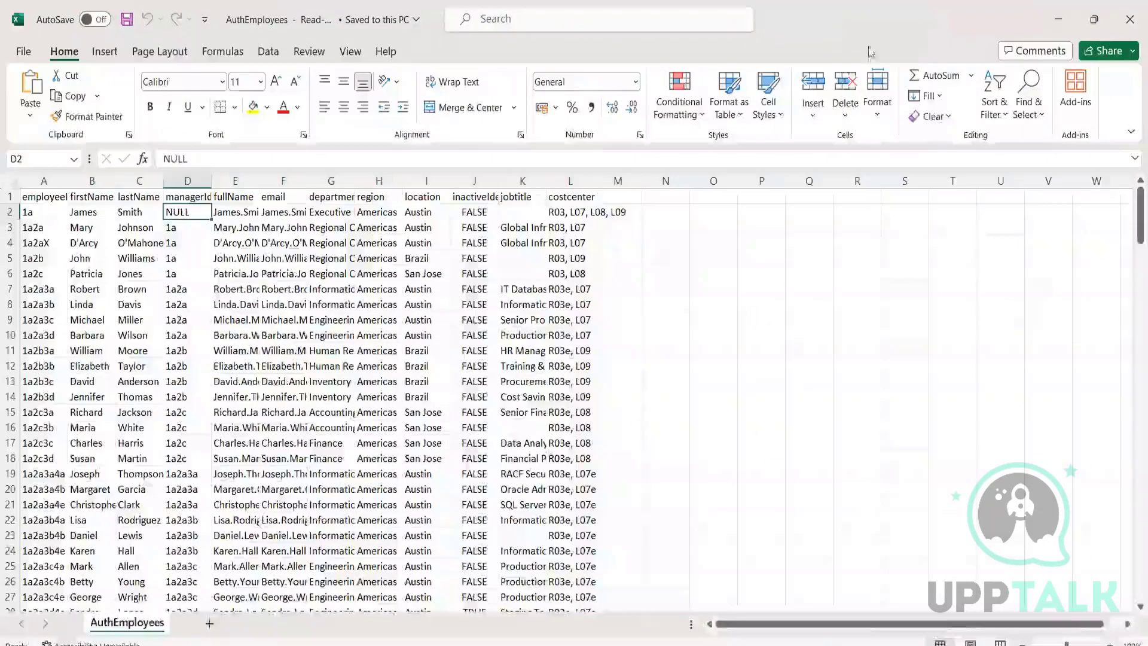
pyautogui.click(326, 275)
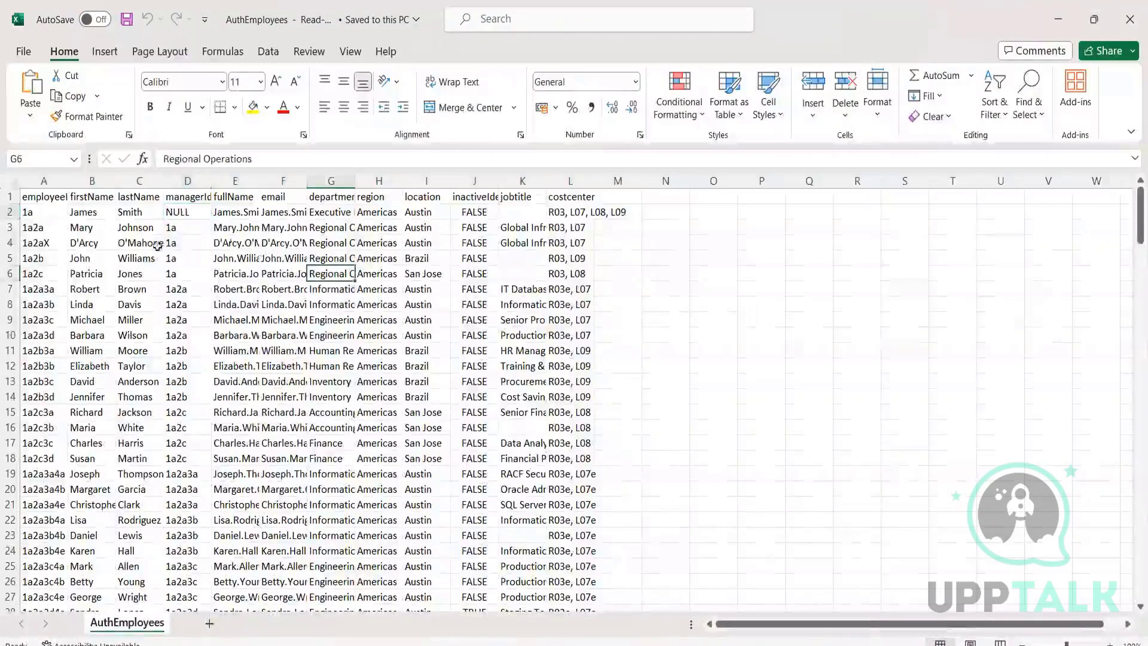
pyautogui.click(9, 197)
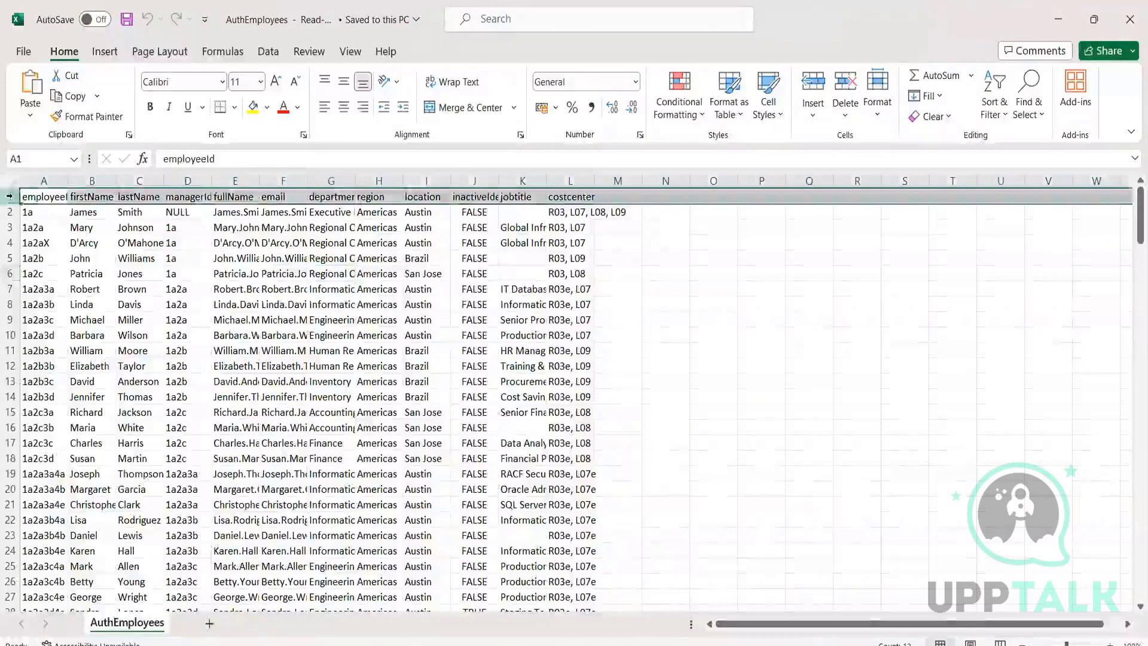
pyautogui.doubleClick(68, 181)
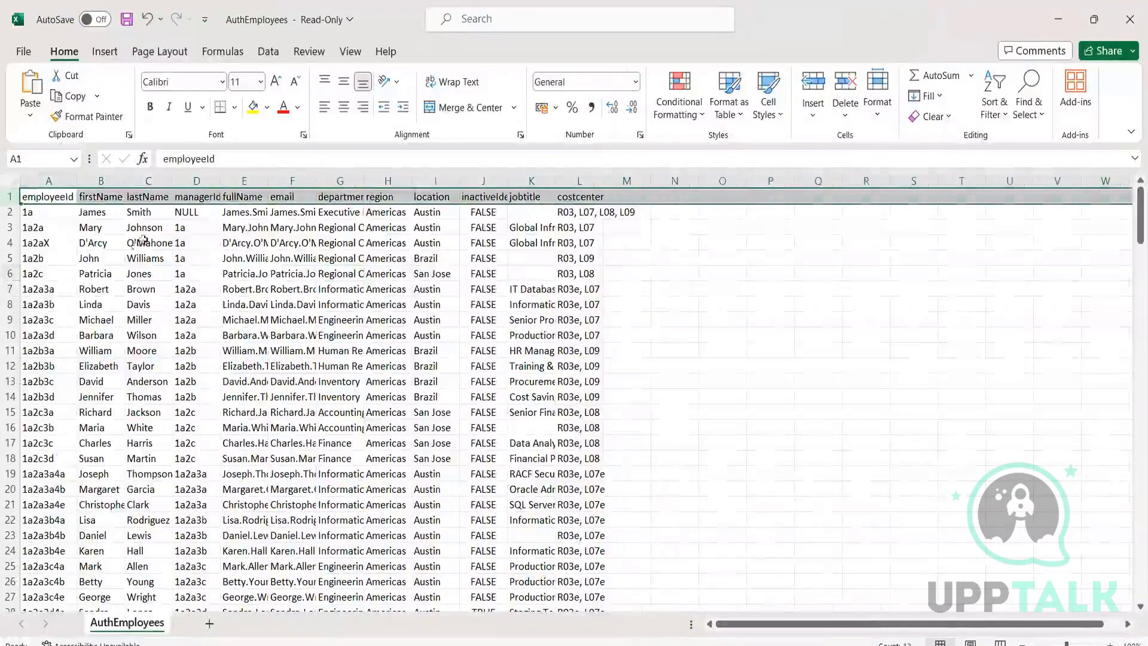
pyautogui.doubleClick(124, 181)
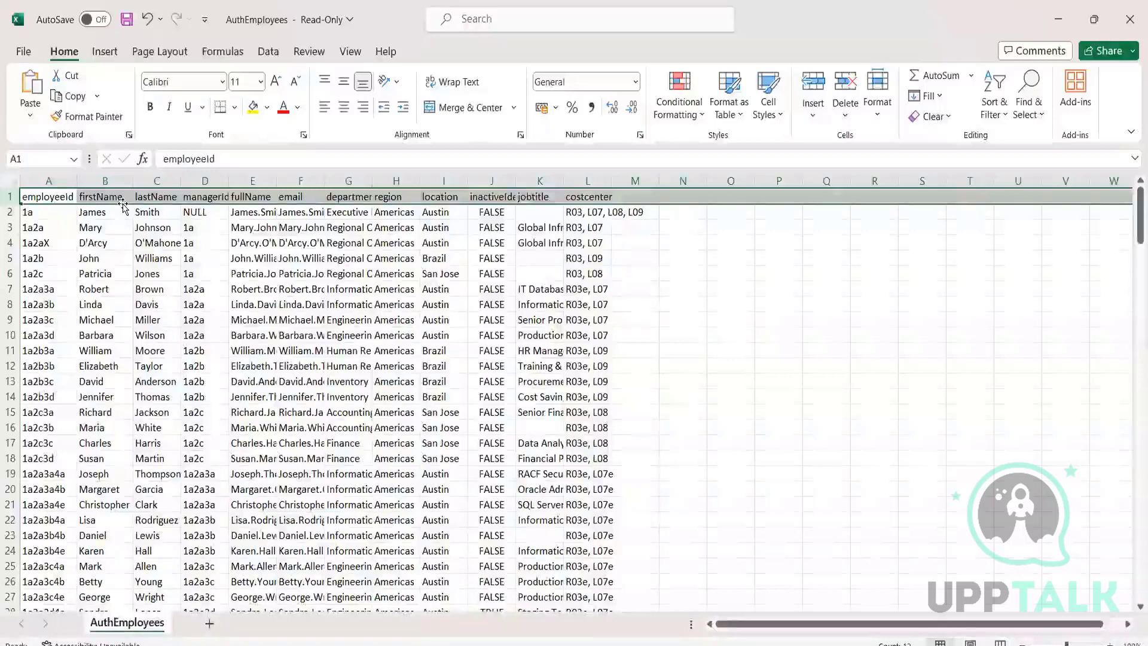
# Step: Hide the employeeId column, then close Excel choosing Don't Save
pyautogui.click(53, 179)
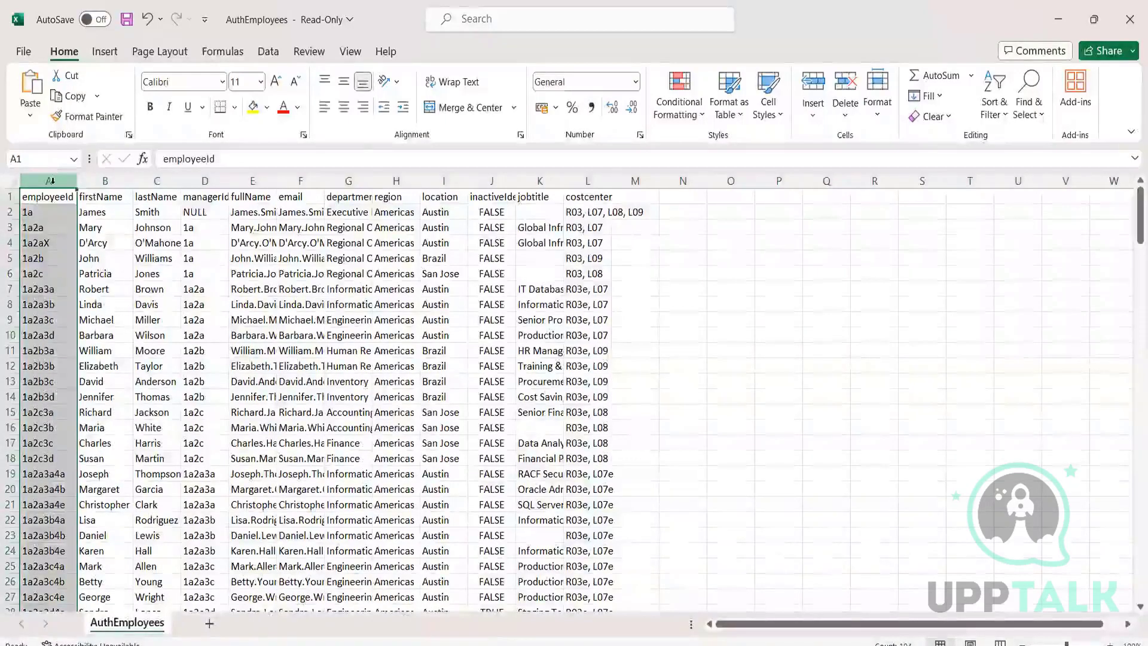
pyautogui.rightClick(52, 180)
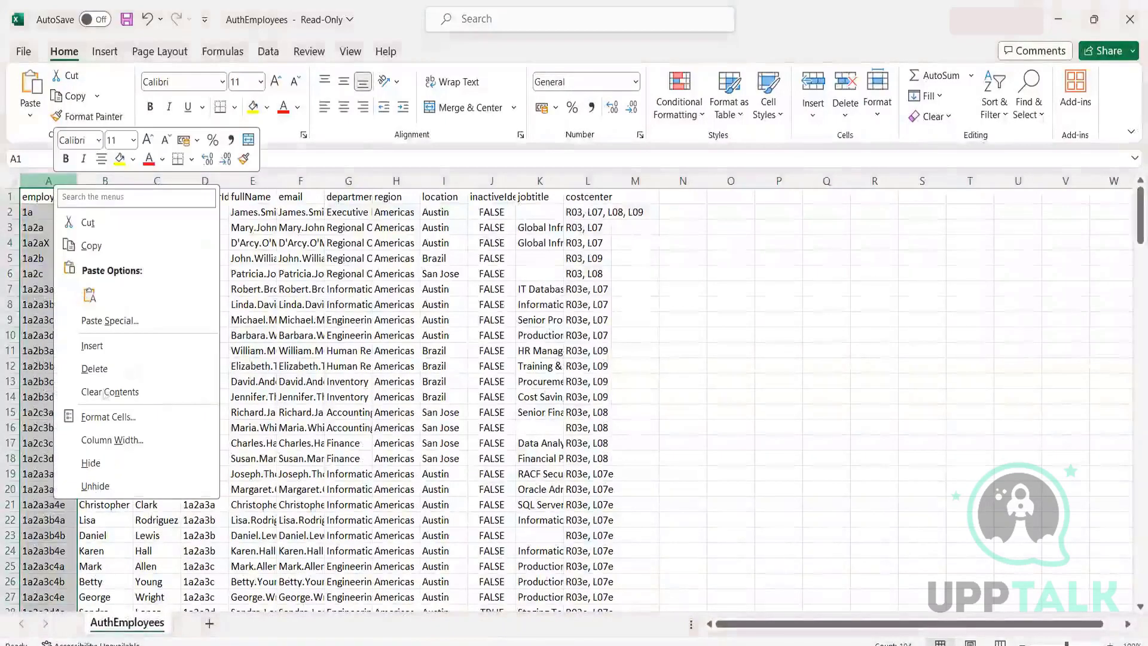
pyautogui.click(112, 463)
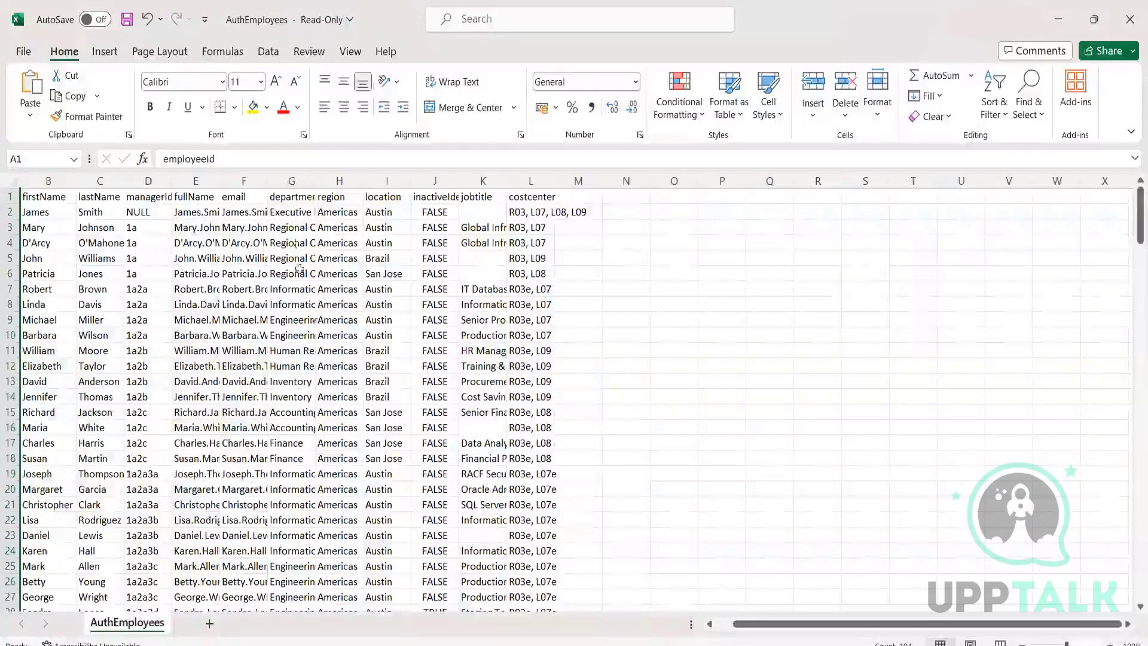
pyautogui.click(334, 174)
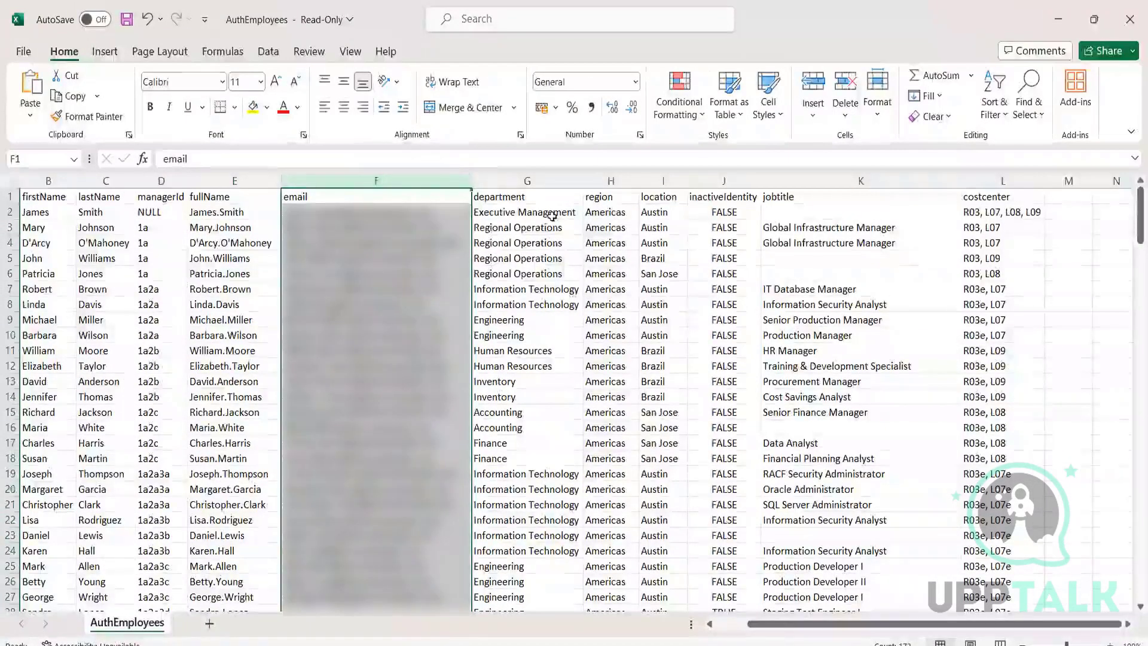
pyautogui.click(1131, 19)
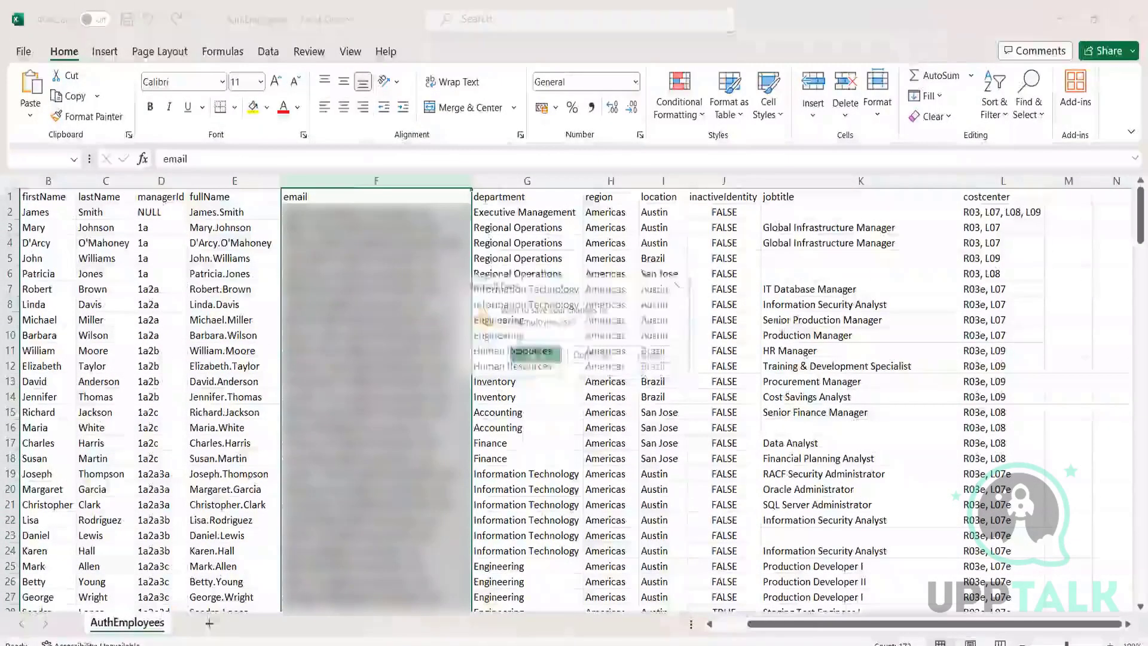
pyautogui.click(591, 356)
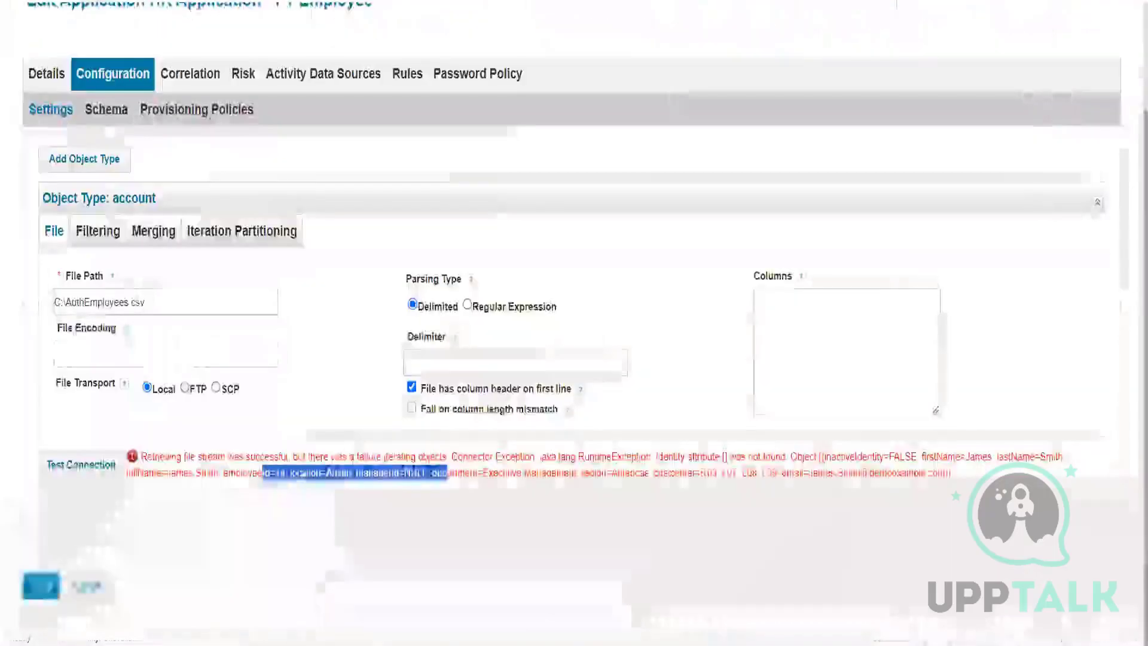
# Step: In the account schema, set employeeId as the Identity Attribute and save the change
pyautogui.click(104, 111)
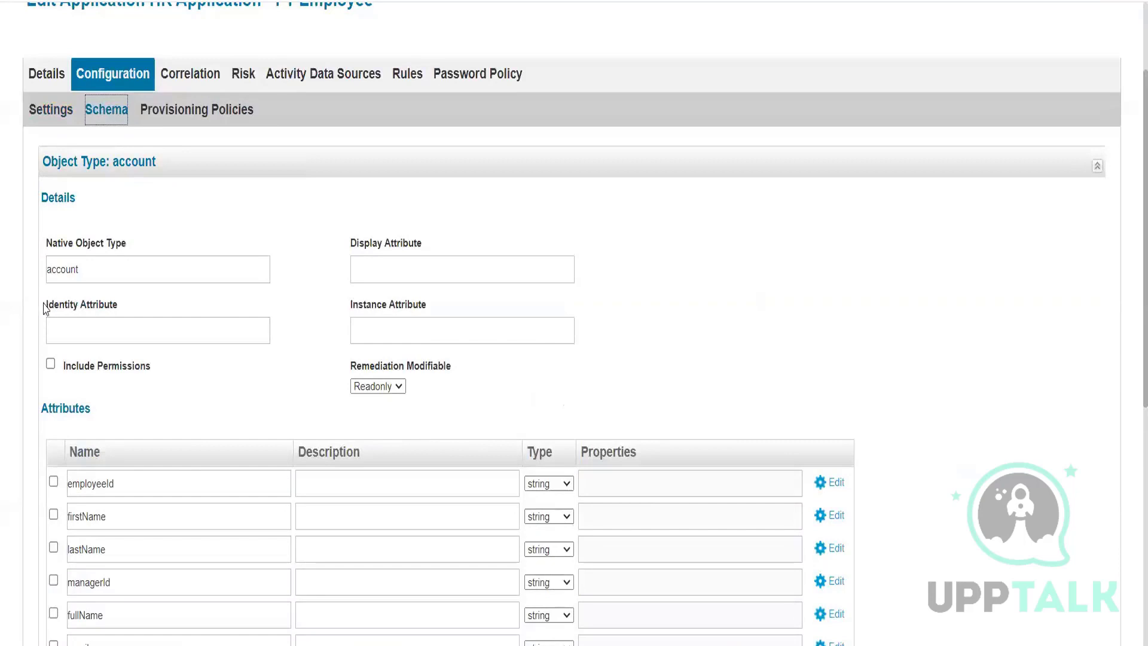
pyautogui.moveTo(44, 309); pyautogui.dragTo(119, 305)
pyautogui.click(111, 482)
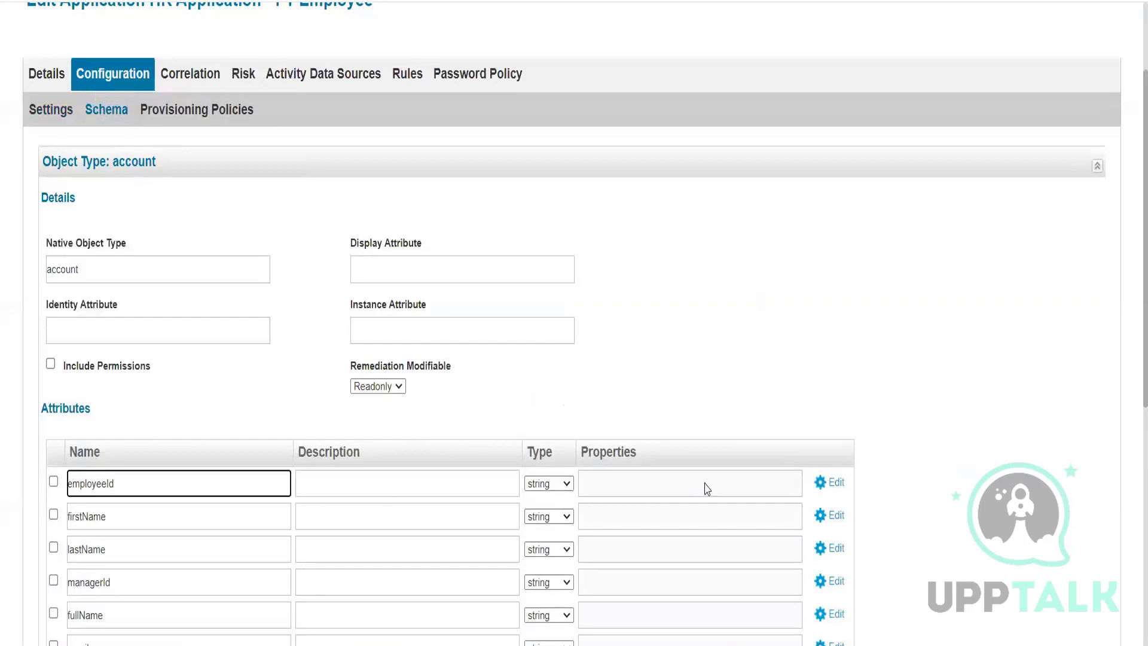
pyautogui.click(837, 482)
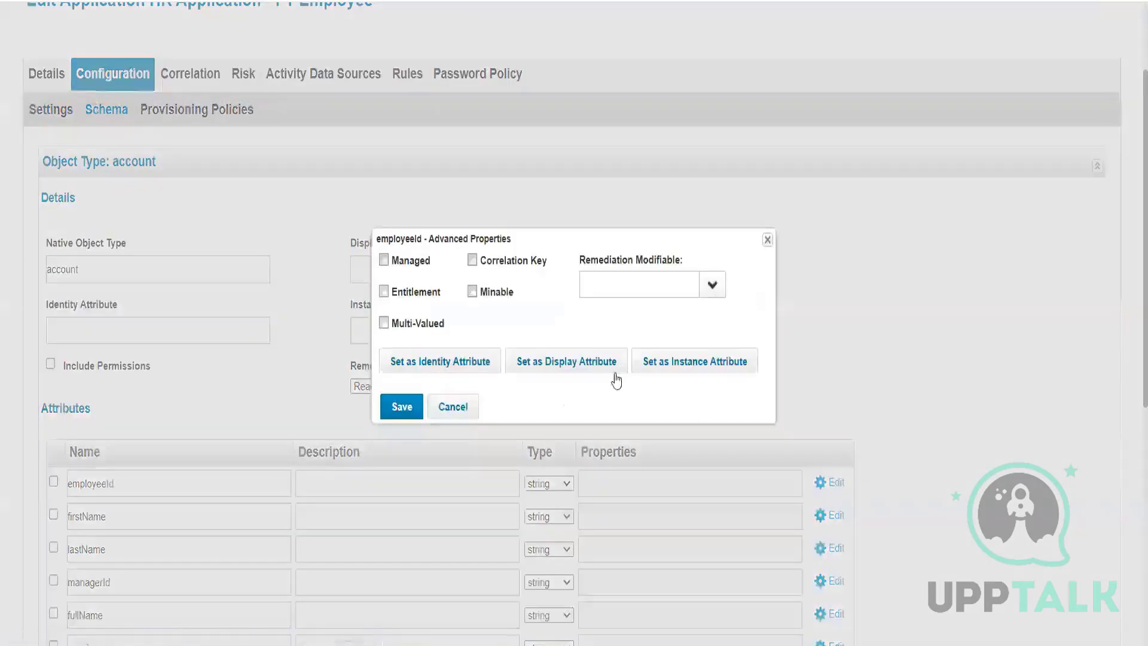
pyautogui.click(407, 362)
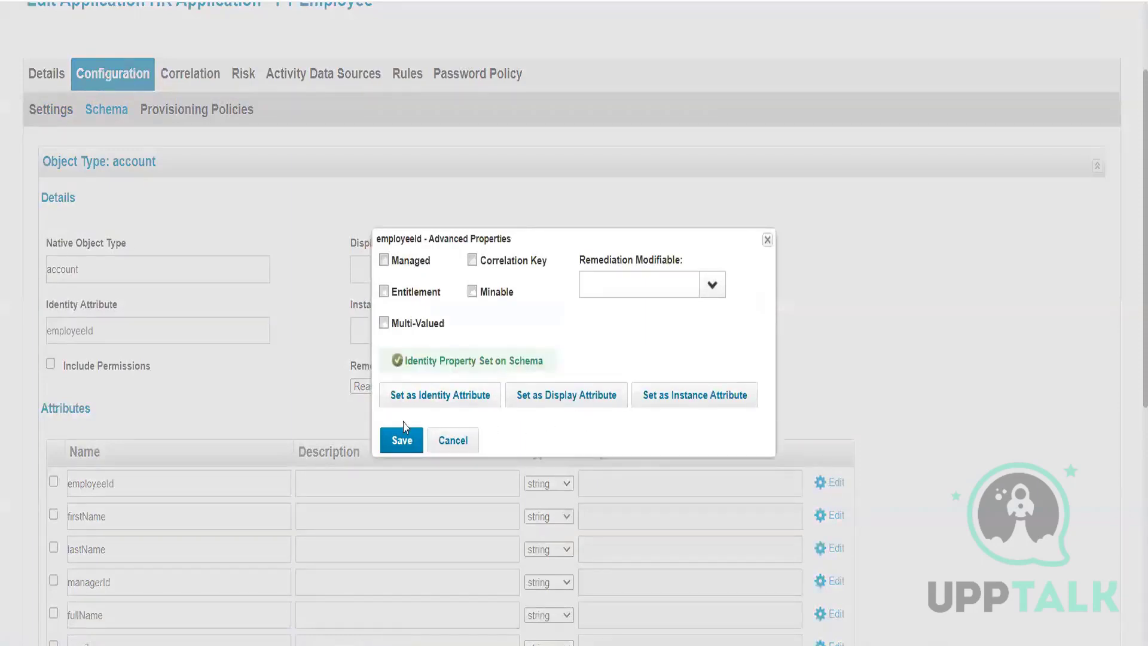
pyautogui.click(399, 441)
pyautogui.doubleClick(126, 481)
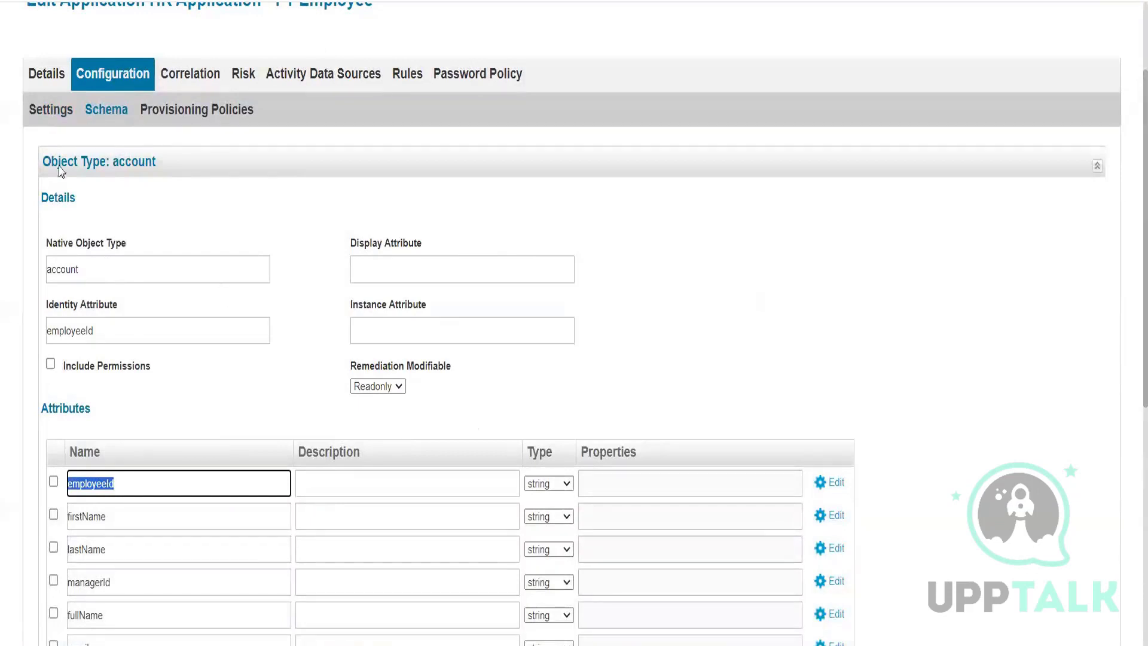
pyautogui.click(51, 109)
# Step: Run Test Connection, which now succeeds, and save HR Application - FT Employee
pyautogui.click(117, 489)
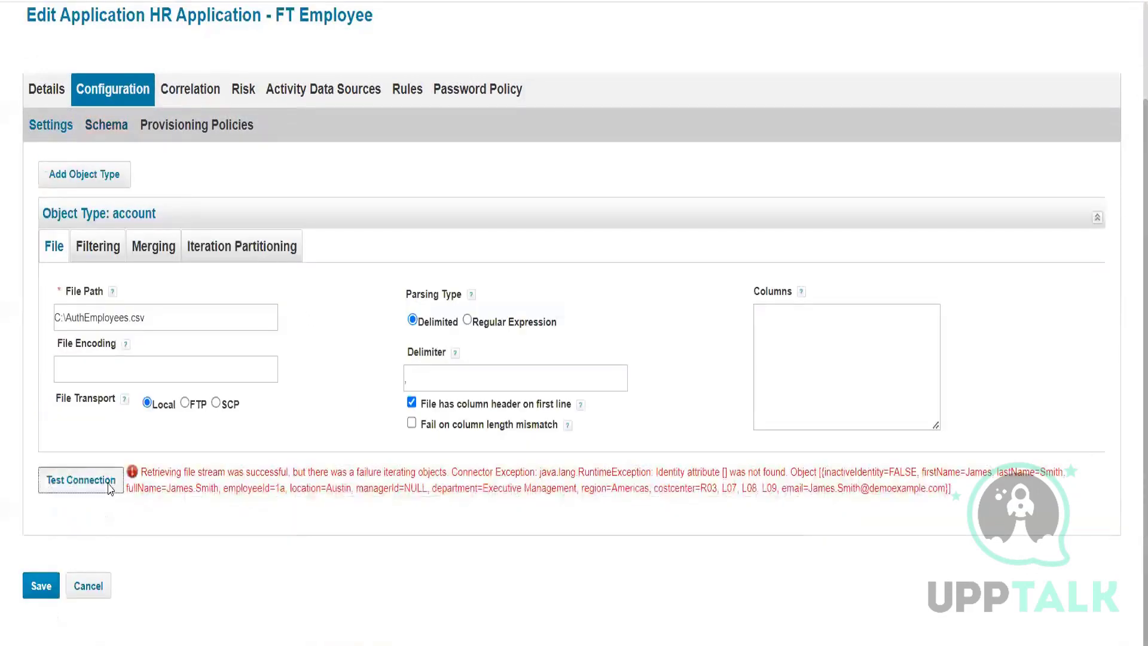
pyautogui.moveTo(145, 476); pyautogui.dragTo(278, 479)
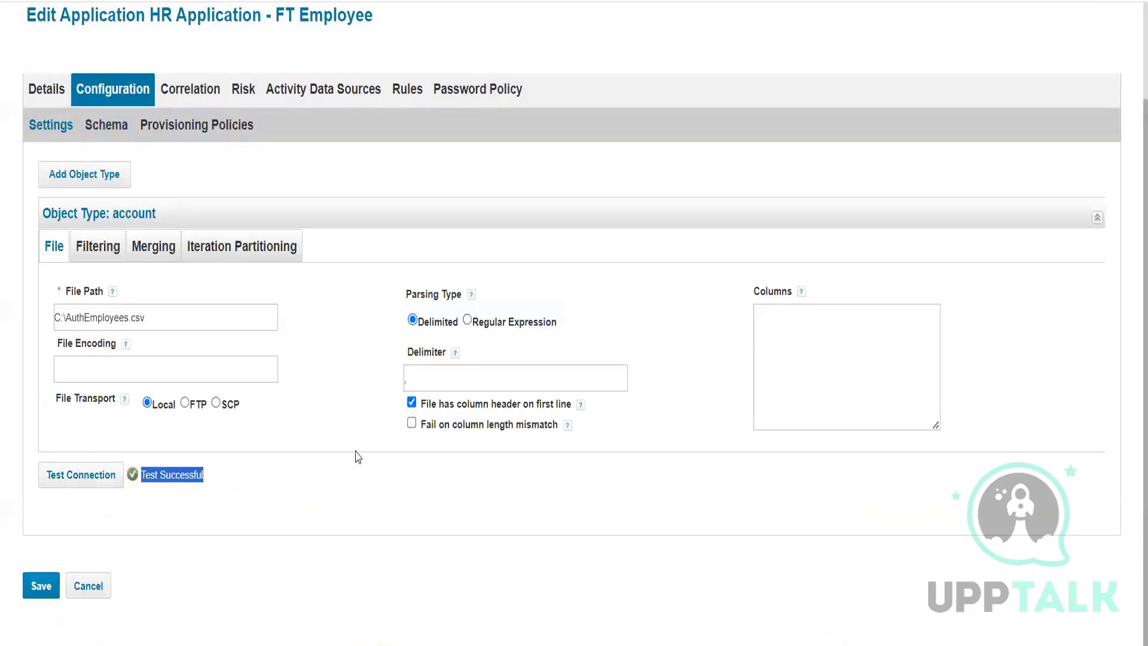
pyautogui.click(28, 597)
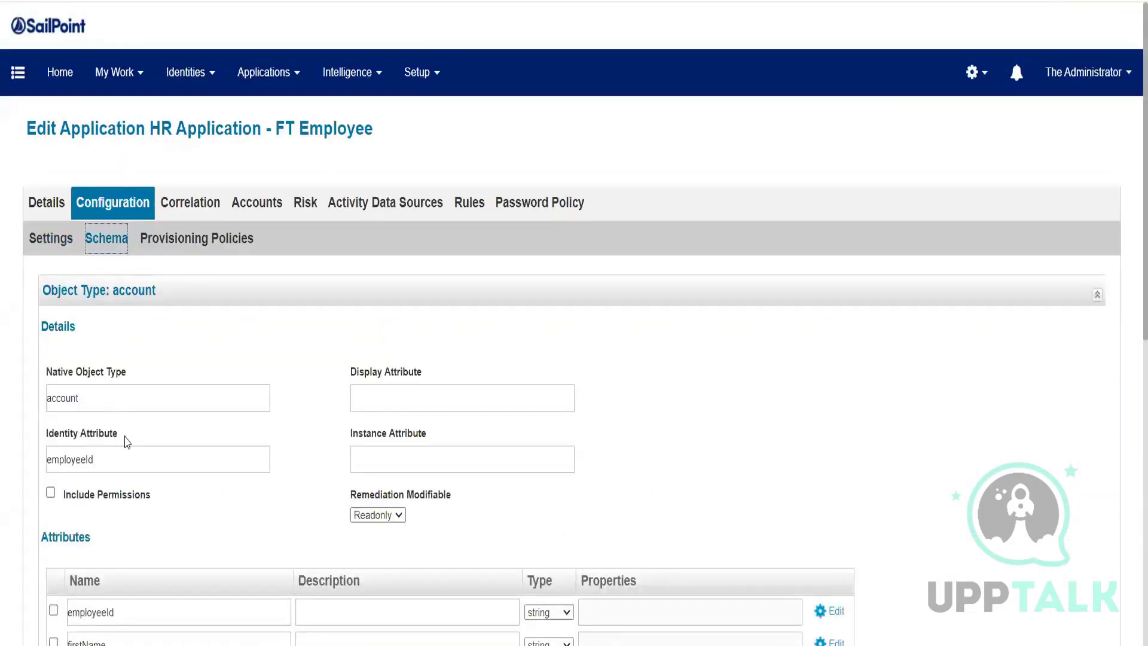
# Step: Rerun Test Connection from the Settings sub-tab to confirm Test Successful
pyautogui.moveTo(122, 459); pyautogui.dragTo(0, 460)
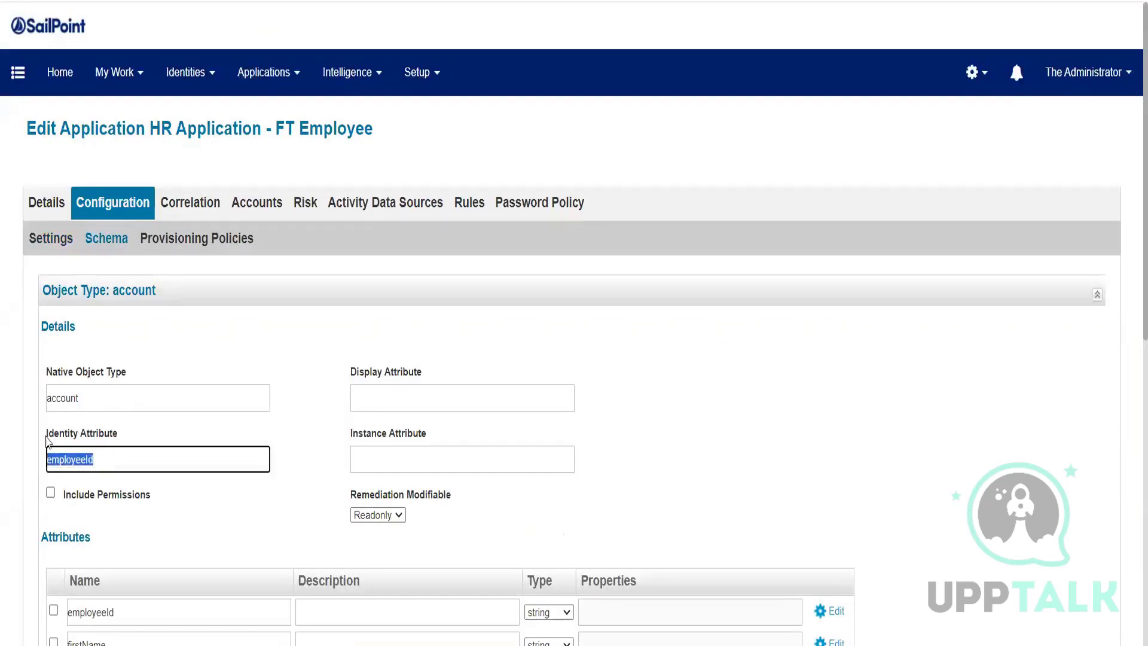
pyautogui.scroll(-2, 60, 419)
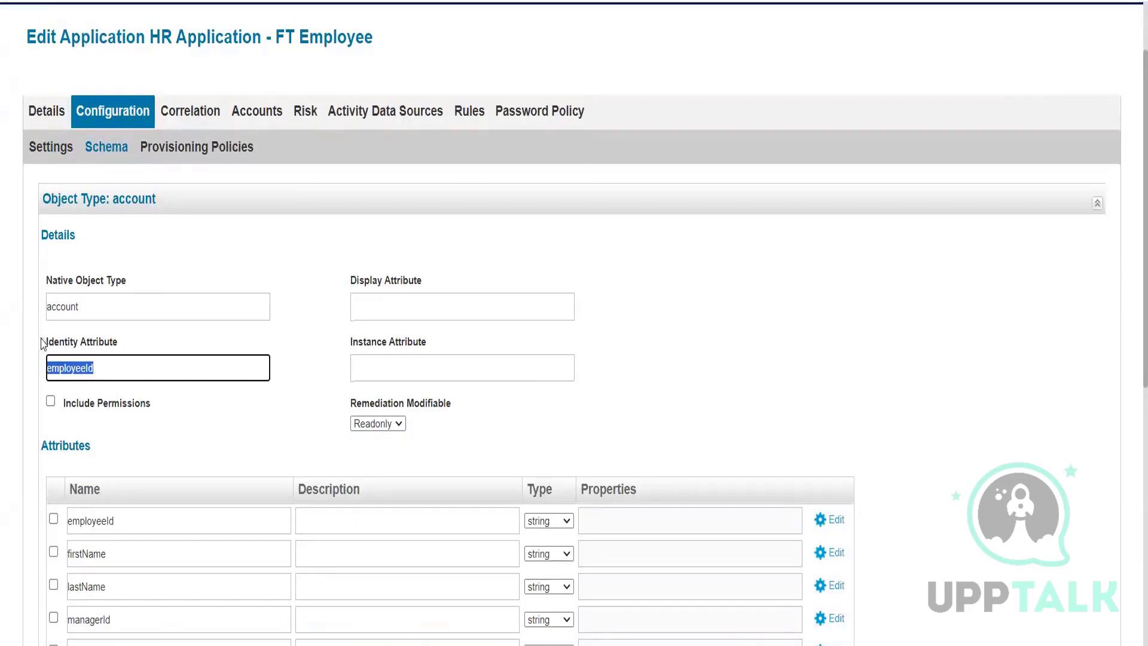
pyautogui.click(53, 149)
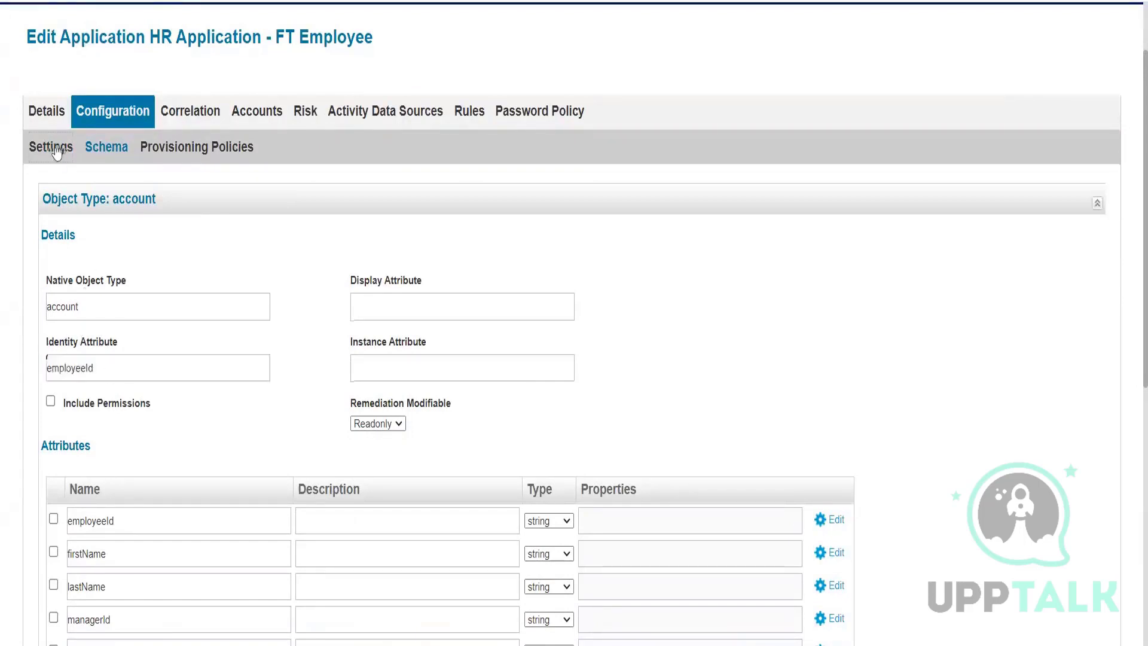
pyautogui.scroll(-1, 117, 449)
pyautogui.click(114, 496)
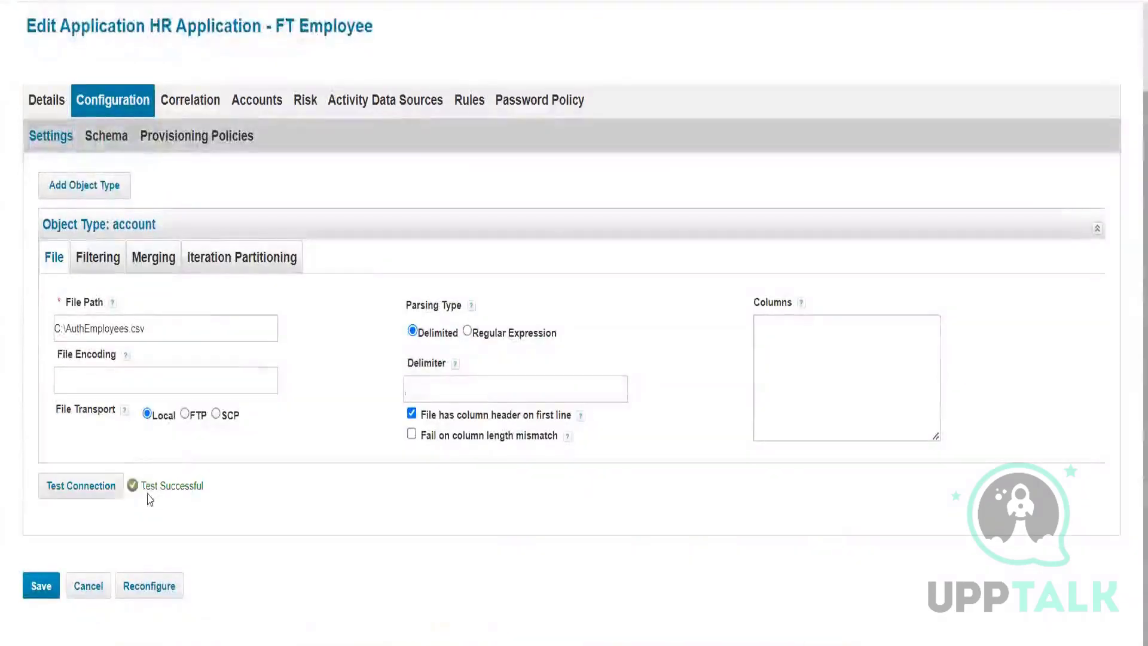
pyautogui.moveTo(141, 492); pyautogui.dragTo(274, 492)
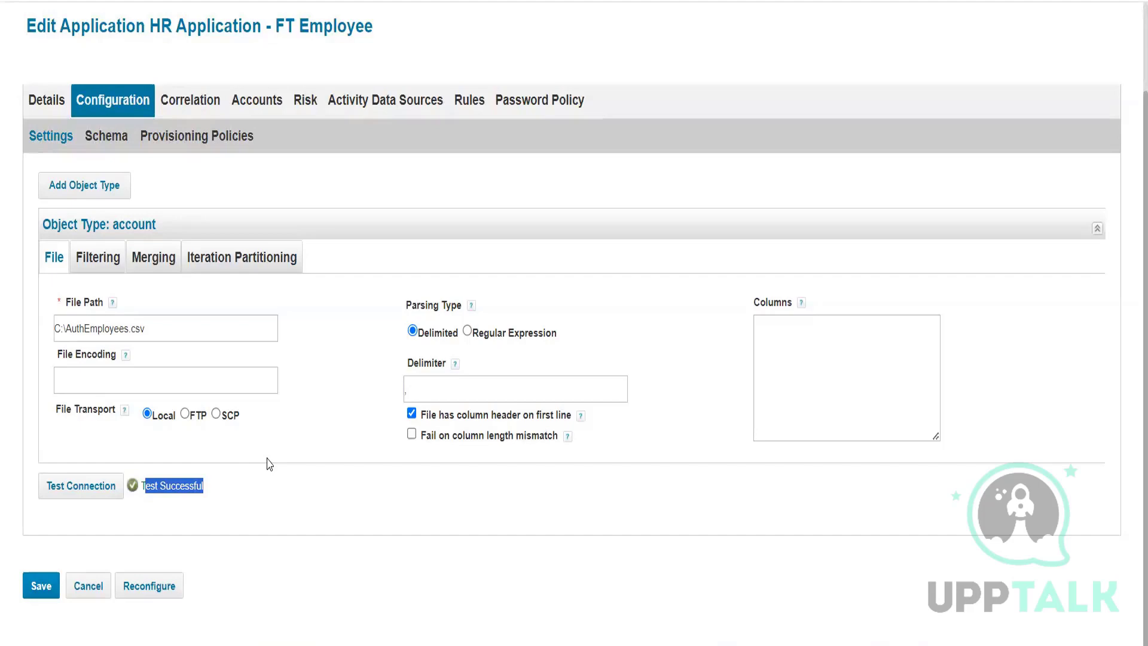
# Step: Preview the employee accounts on the Schema sub-tab, close the preview, and save the application
pyautogui.click(166, 482)
pyautogui.click(108, 138)
pyautogui.scroll(-8, 202, 512)
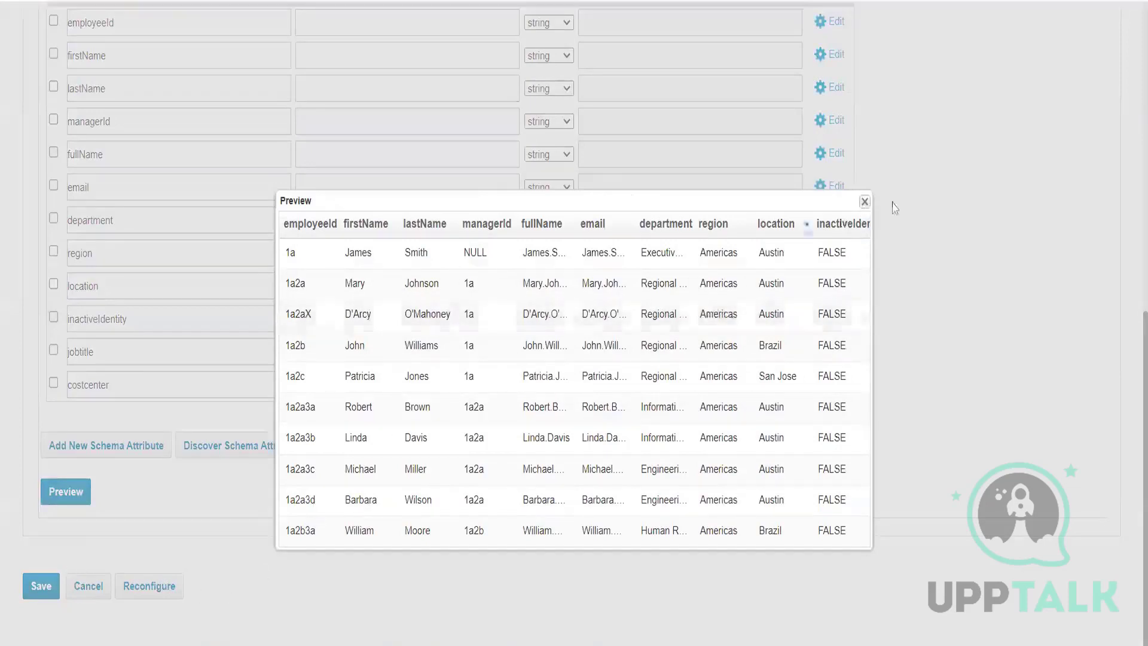
pyautogui.click(865, 201)
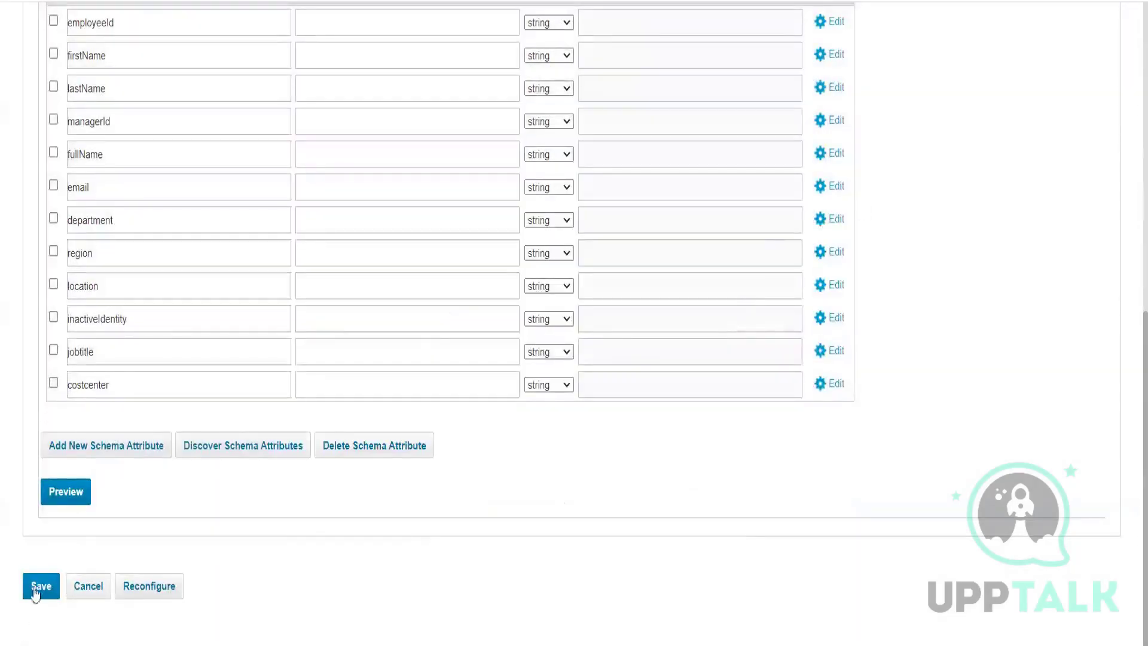
pyautogui.click(37, 584)
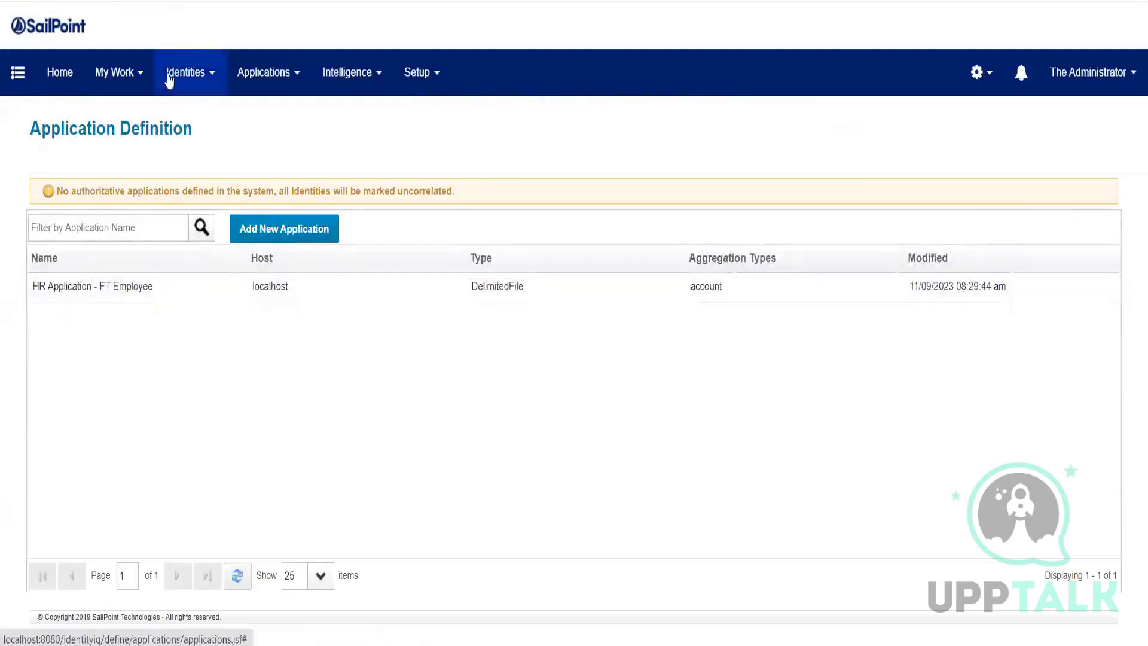
# Step: Confirm Identity Warehouse lists only the administrator, then go to Setup > Tasks
pyautogui.click(169, 77)
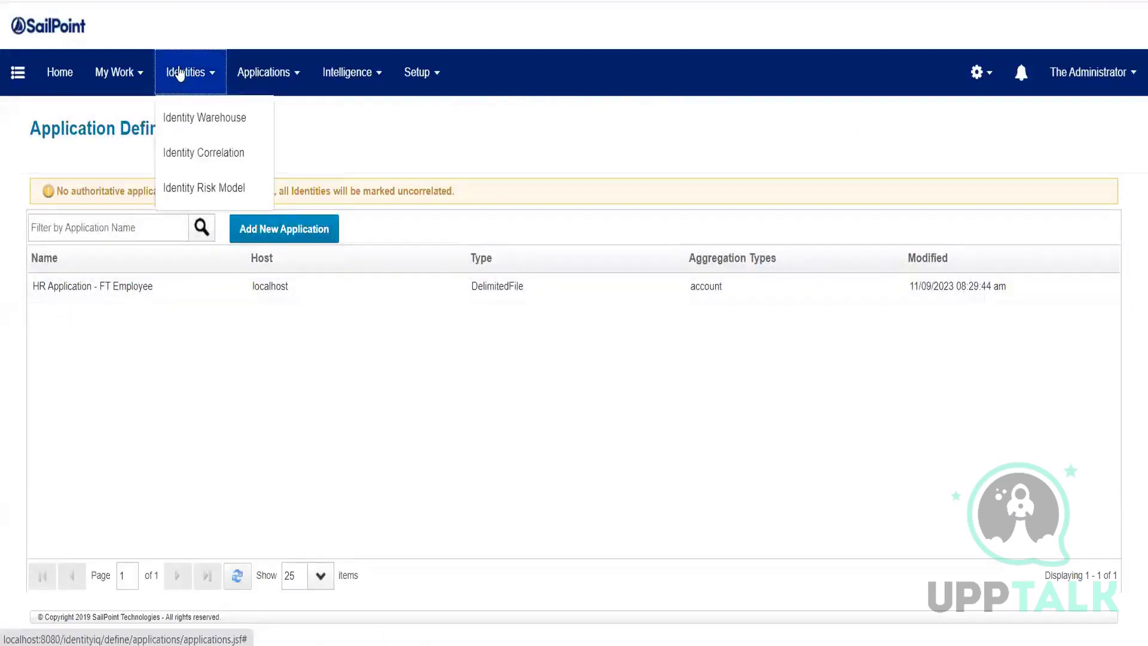
pyautogui.click(179, 115)
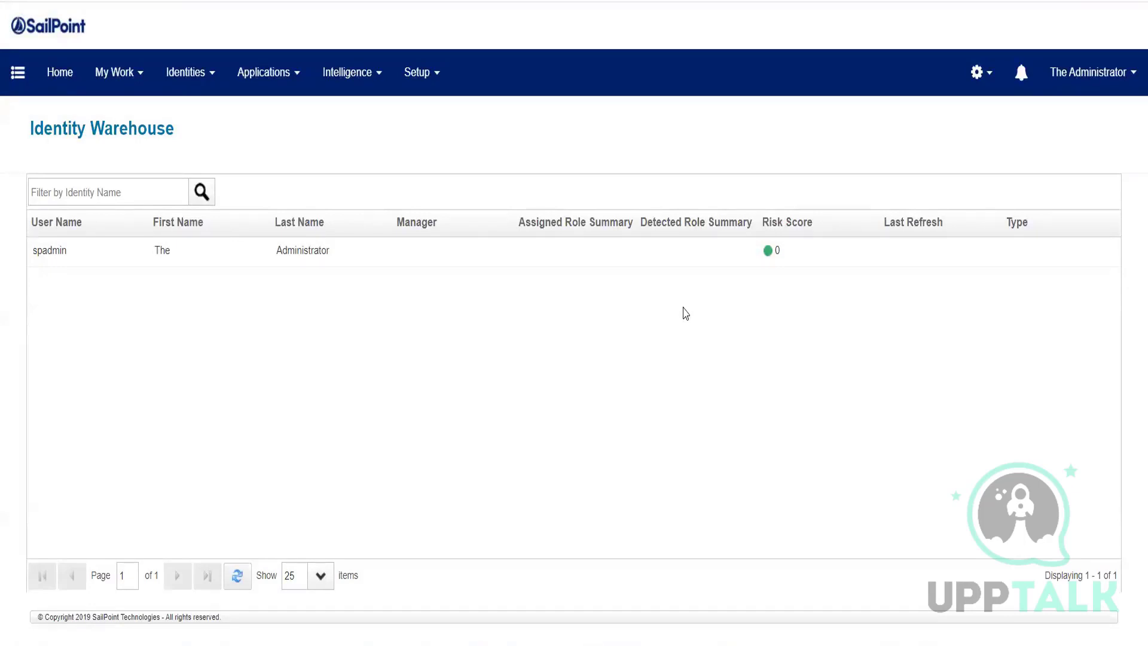
pyautogui.click(394, 95)
pyautogui.click(425, 278)
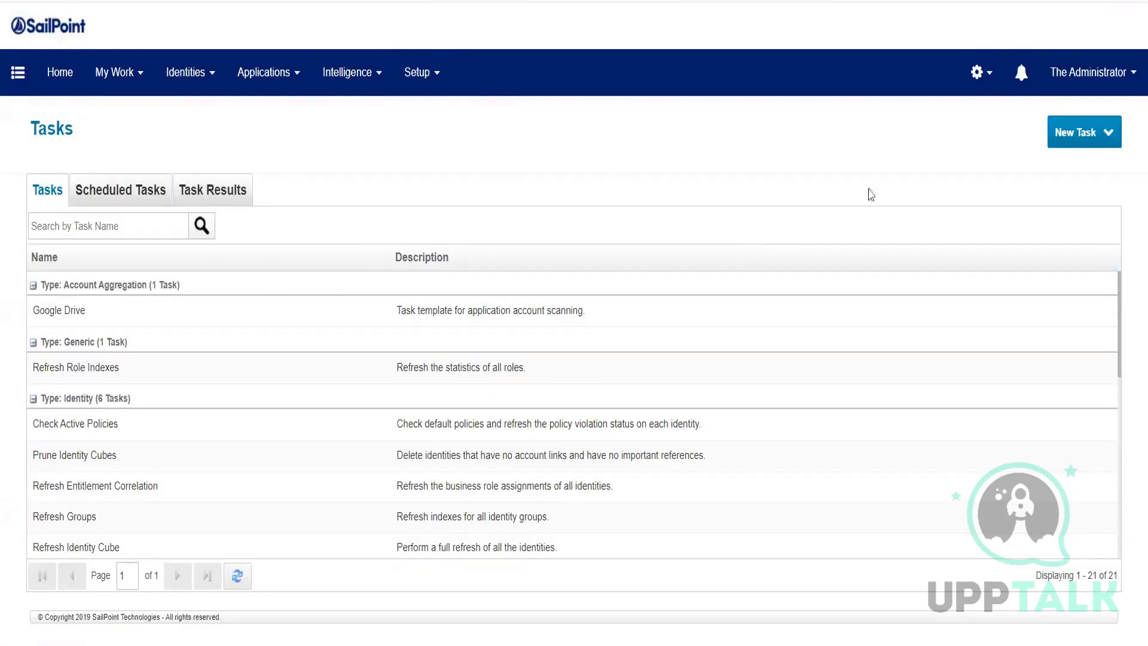
# Step: Choose Account Aggregation from the New Task list
pyautogui.click(1066, 148)
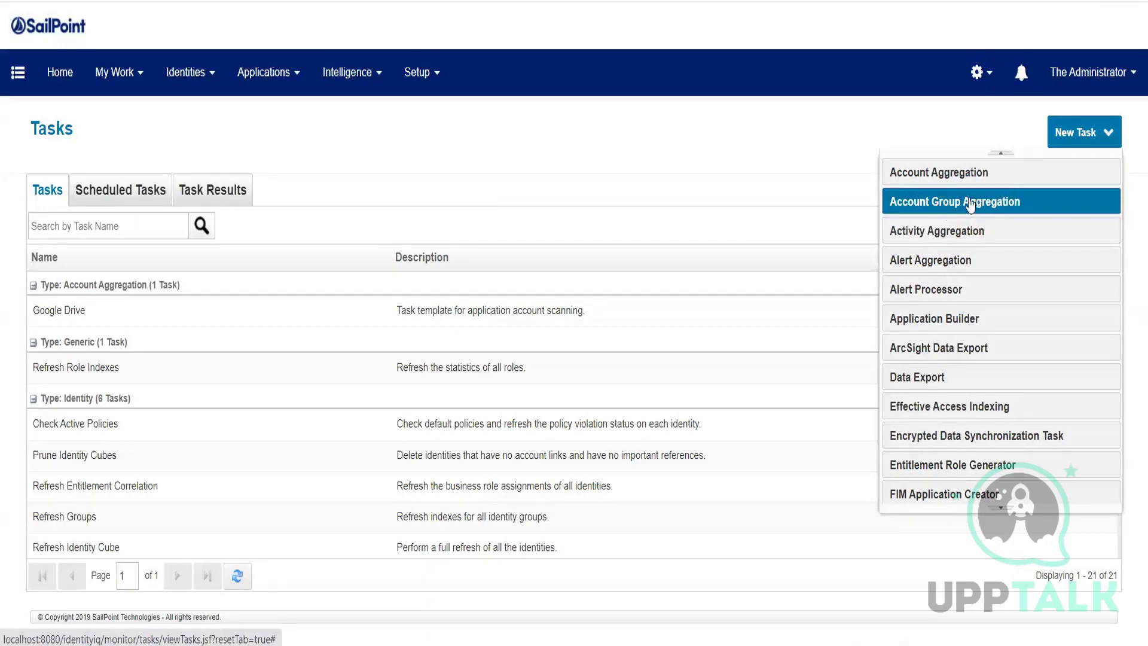
pyautogui.click(943, 178)
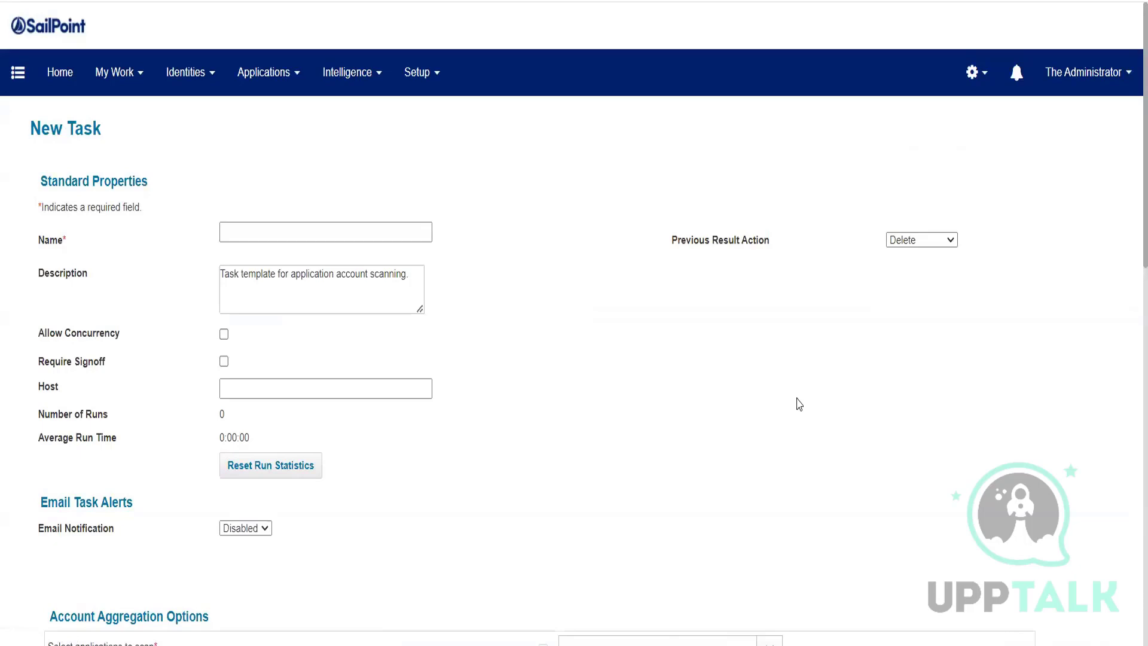
# Step: Name the new task 'HR Source App Account Aggregation'
pyautogui.click(256, 226)
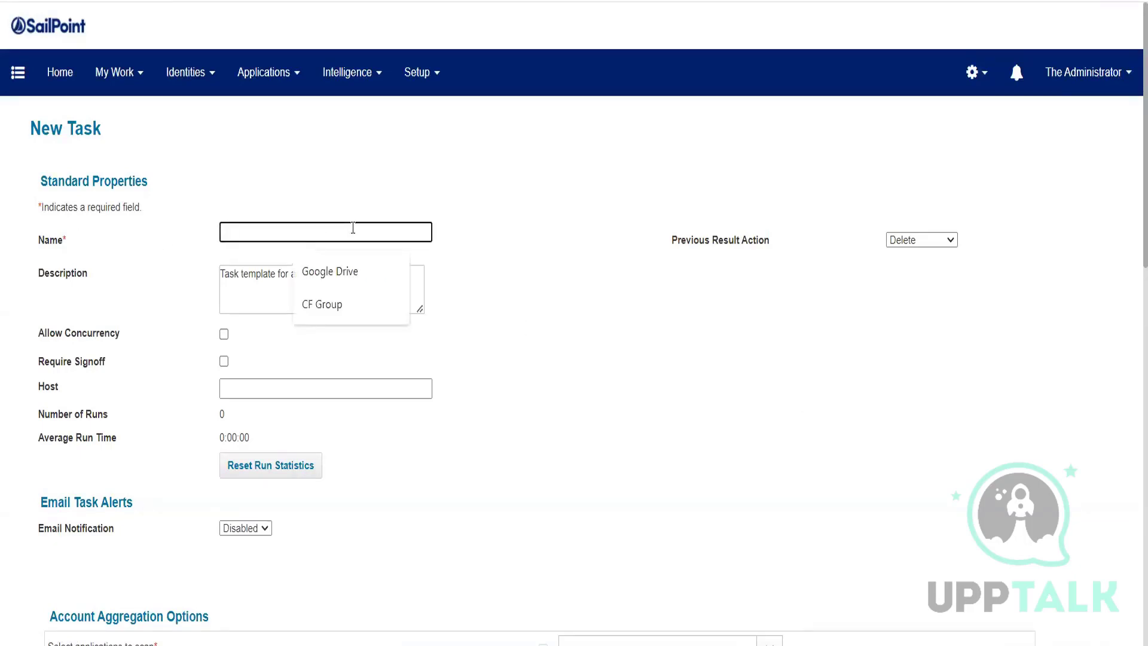
pyautogui.write('HR ')
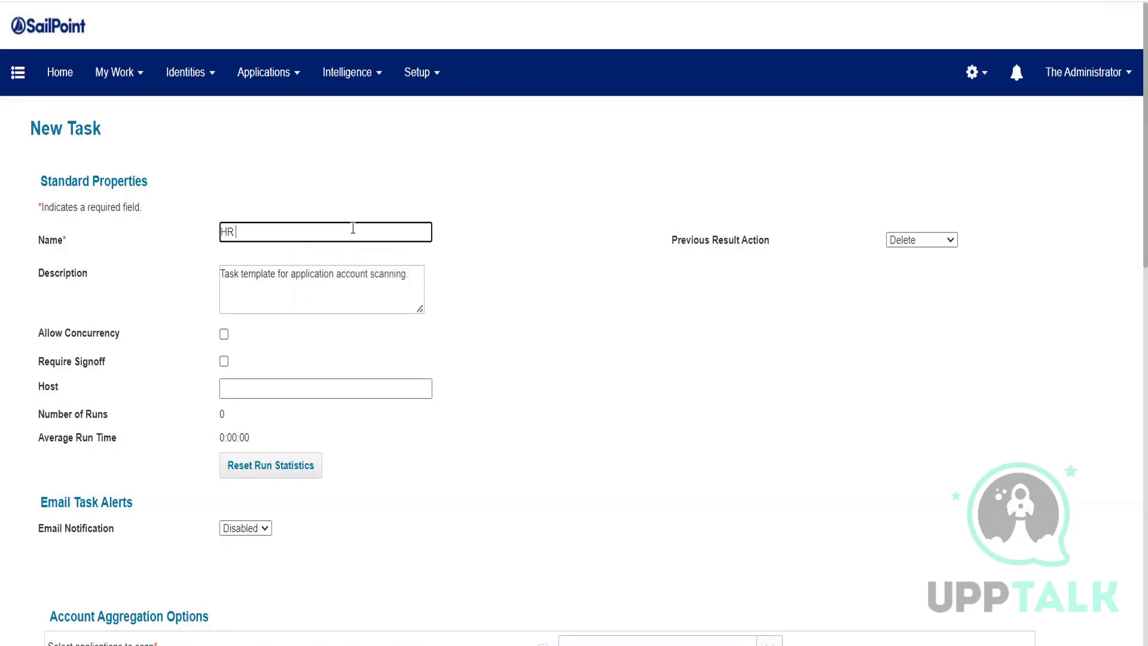
pyautogui.write('Source App')
pyautogui.scroll(-1, 342, 242)
pyautogui.scroll(-3, 342, 242)
pyautogui.moveTo(50, 435); pyautogui.dragTo(161, 432)
pyautogui.hotkey('ctrl', 'c')
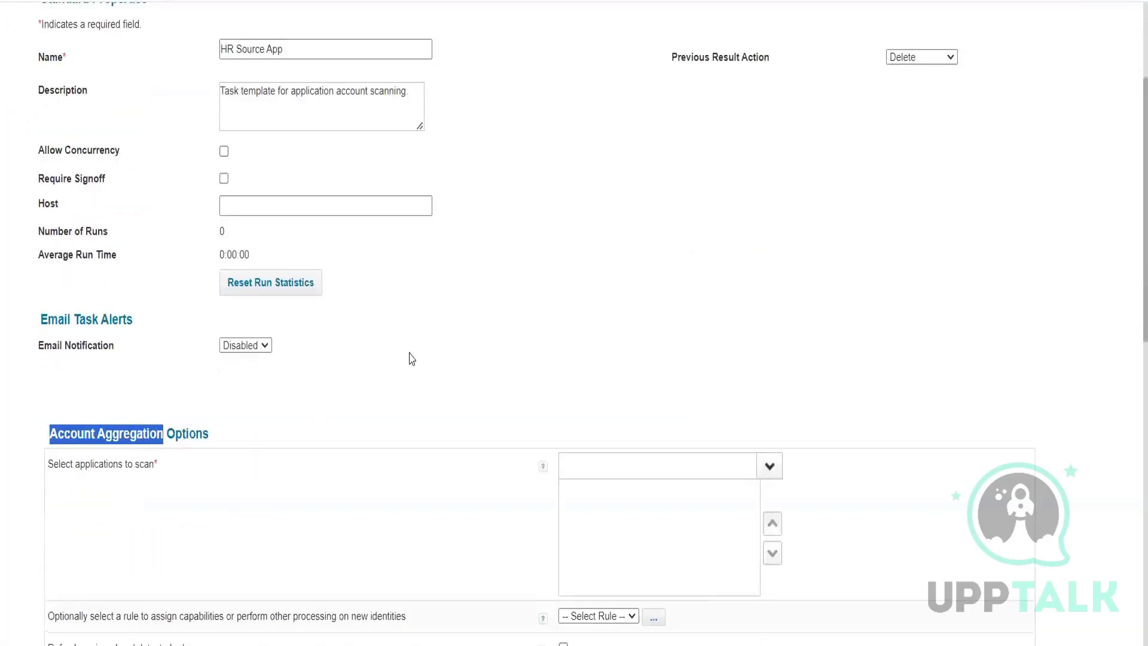
pyautogui.scroll(2, 366, 121)
pyautogui.click(342, 139)
pyautogui.hotkey('ctrl', 'v')
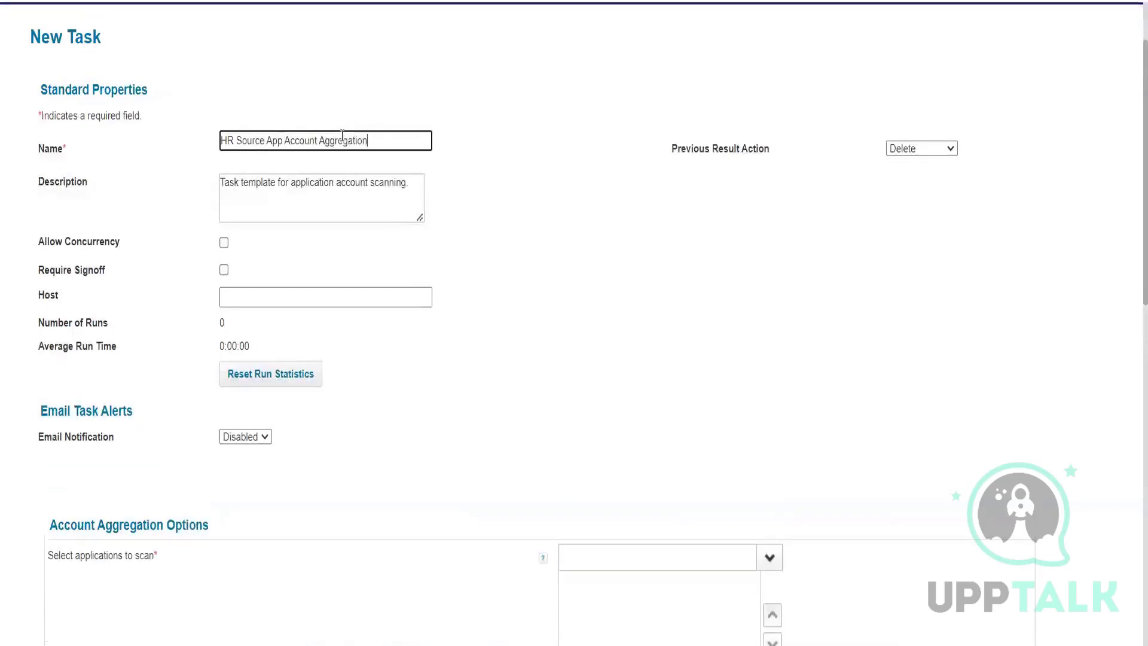
pyautogui.doubleClick(296, 143)
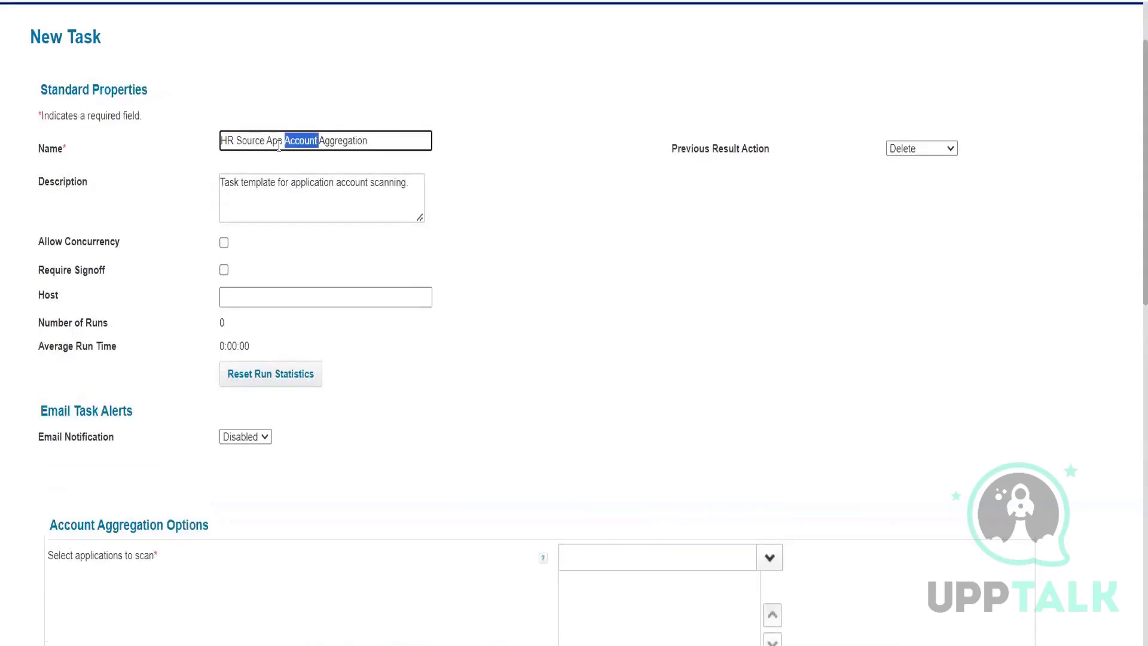
pyautogui.click(305, 202)
# Step: Add HR Application - FT Employee as the application to scan, then Save and Execute
pyautogui.scroll(-3, 652, 266)
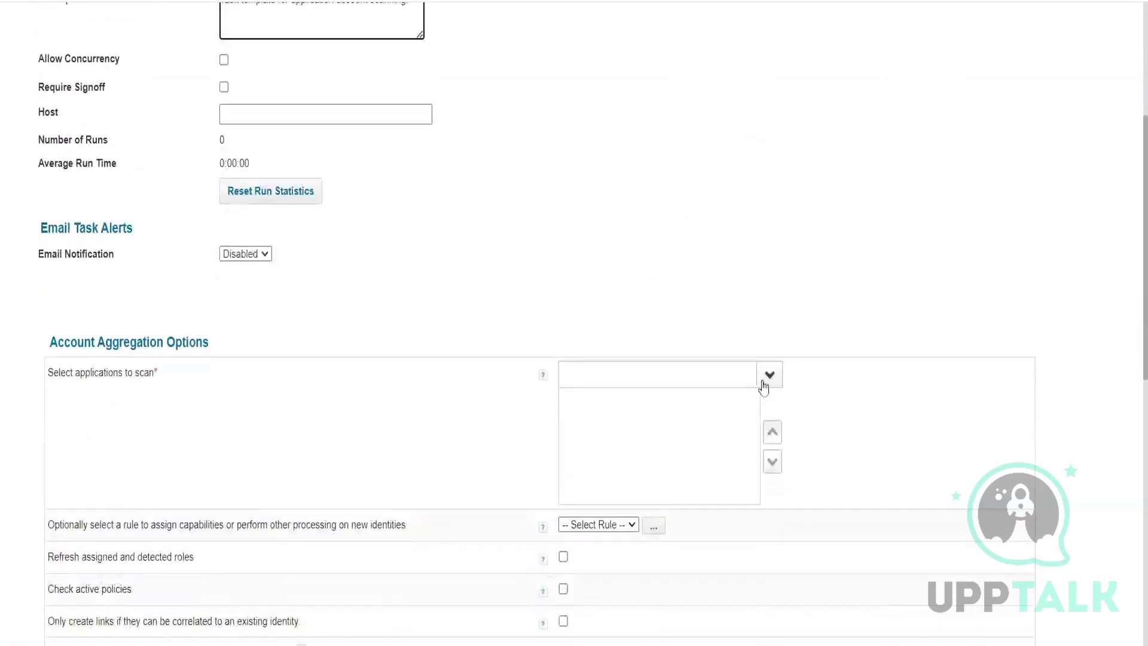
pyautogui.click(771, 377)
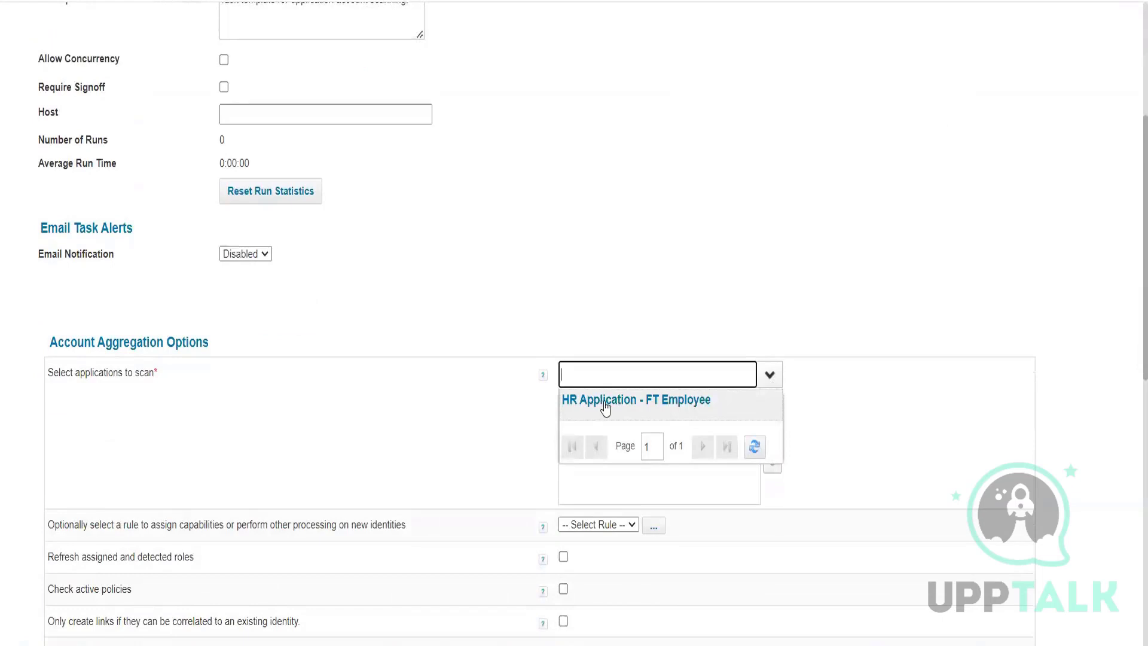
pyautogui.click(605, 404)
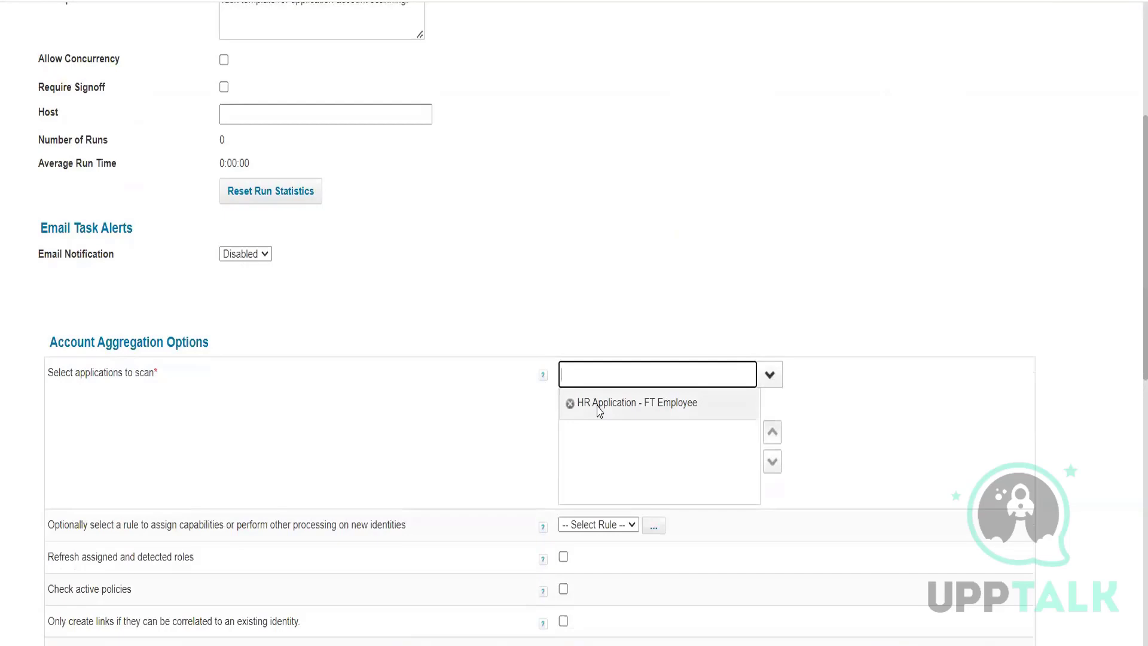
pyautogui.scroll(-10, 598, 411)
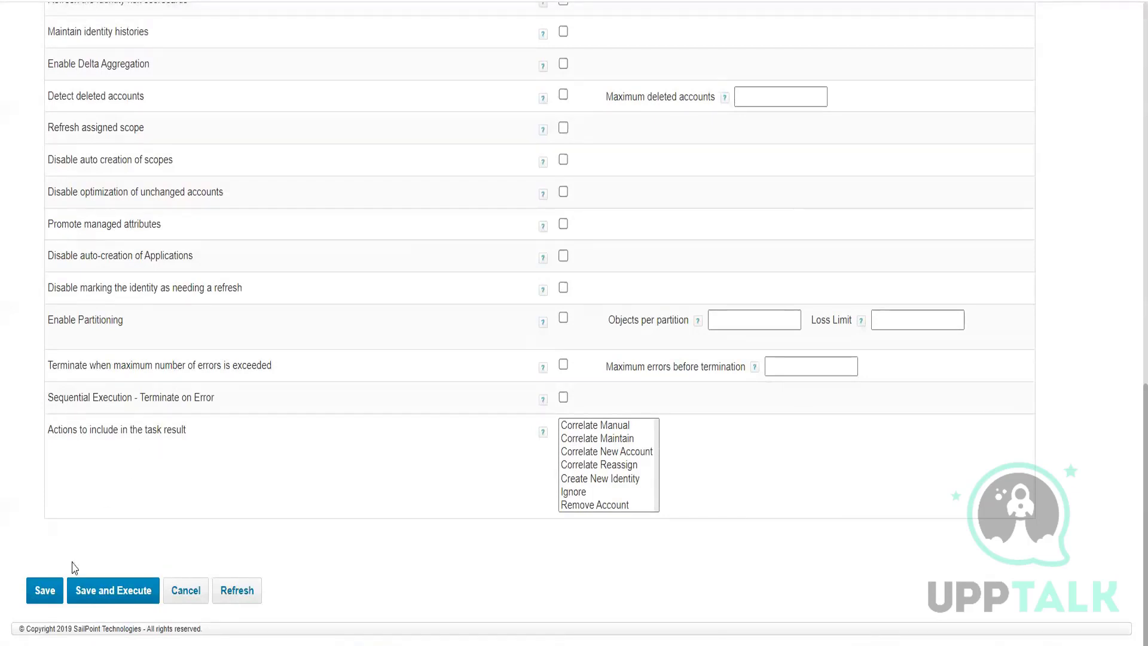
pyautogui.click(113, 595)
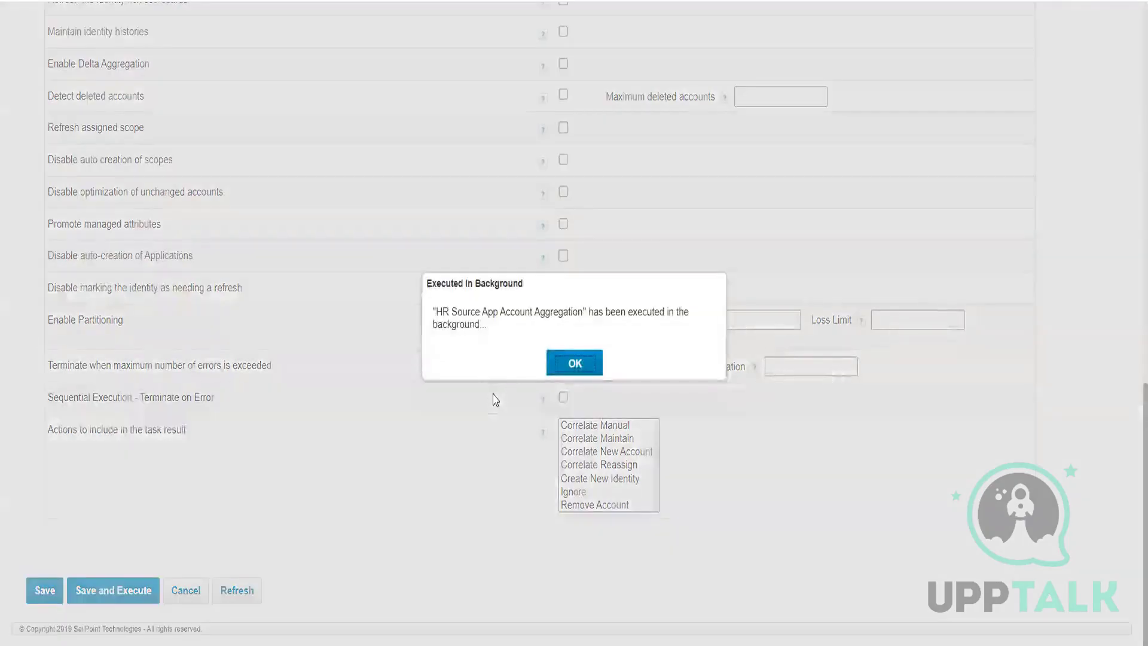
# Step: Dismiss the notice, sort Task Results by Date Complete, and open the HR Source App Account Aggregation result
pyautogui.click(572, 362)
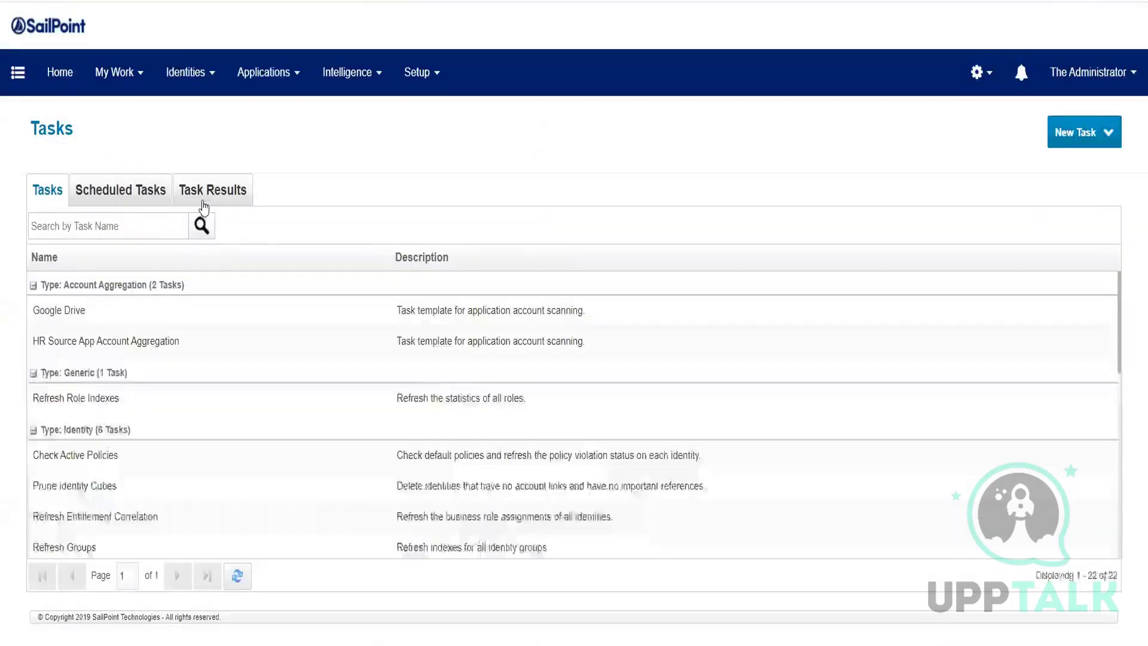
pyautogui.click(210, 198)
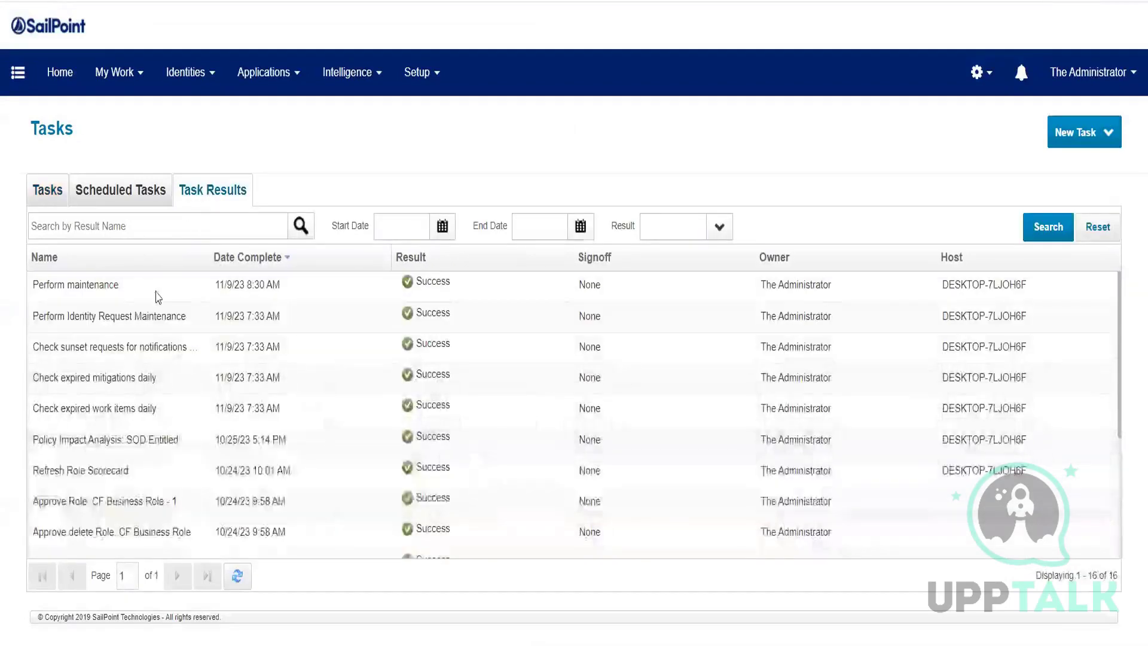
pyautogui.click(275, 256)
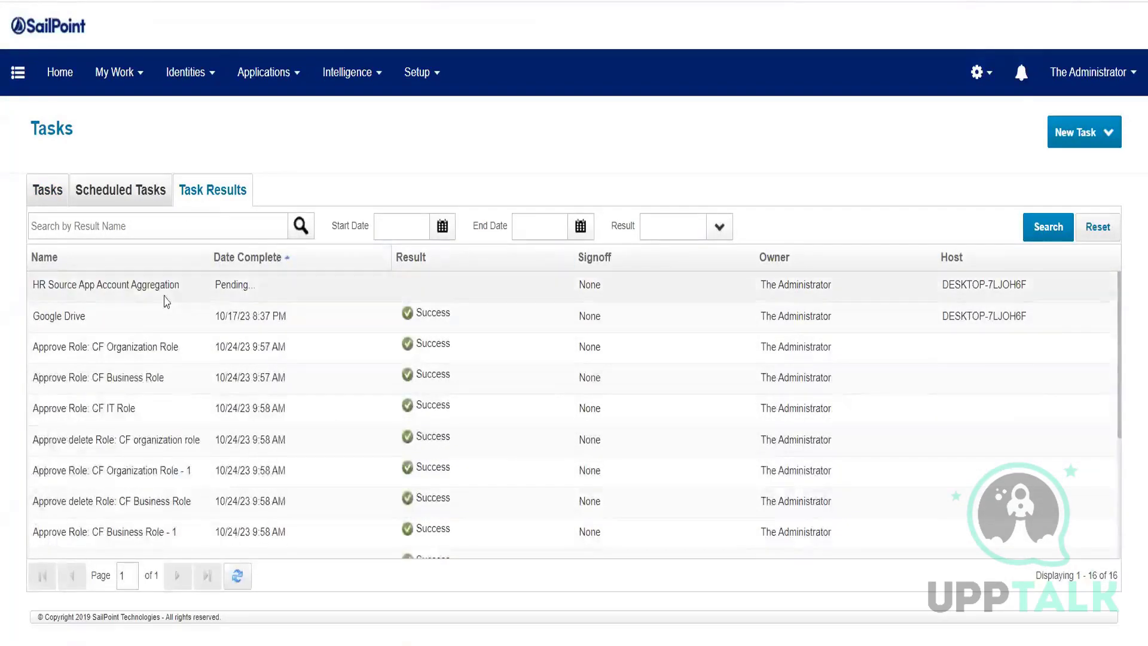
pyautogui.click(134, 299)
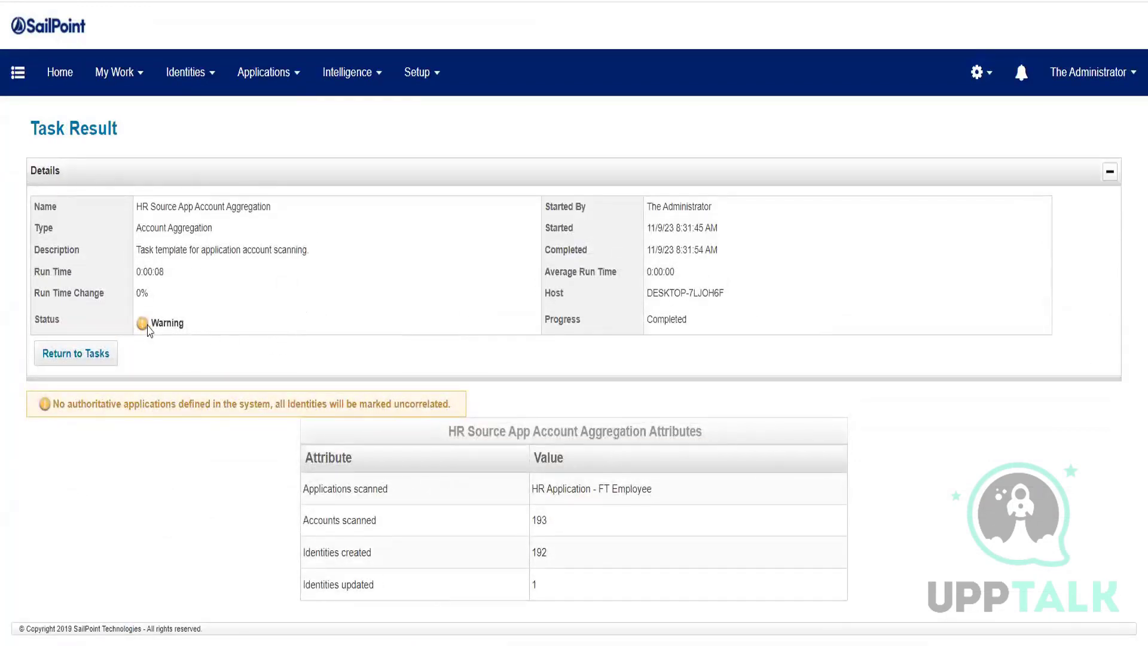
pyautogui.moveTo(149, 323); pyautogui.dragTo(205, 322)
pyautogui.moveTo(57, 406); pyautogui.dragTo(450, 407)
pyautogui.click(353, 389)
pyautogui.moveTo(157, 207); pyautogui.dragTo(311, 214)
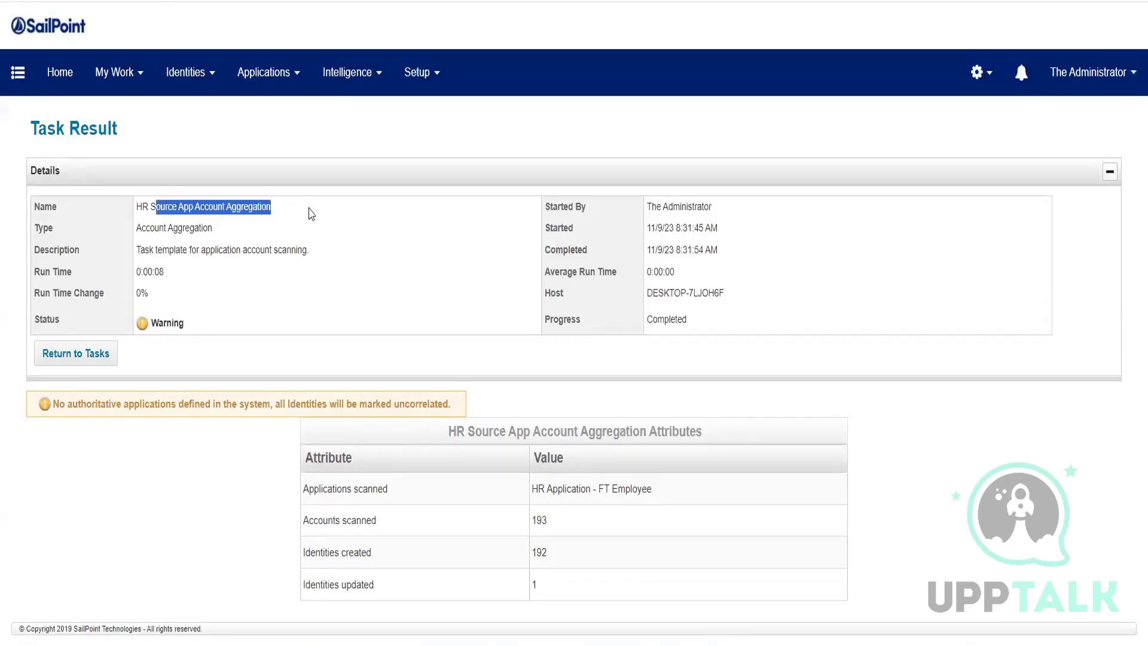
pyautogui.moveTo(146, 226); pyautogui.dragTo(245, 233)
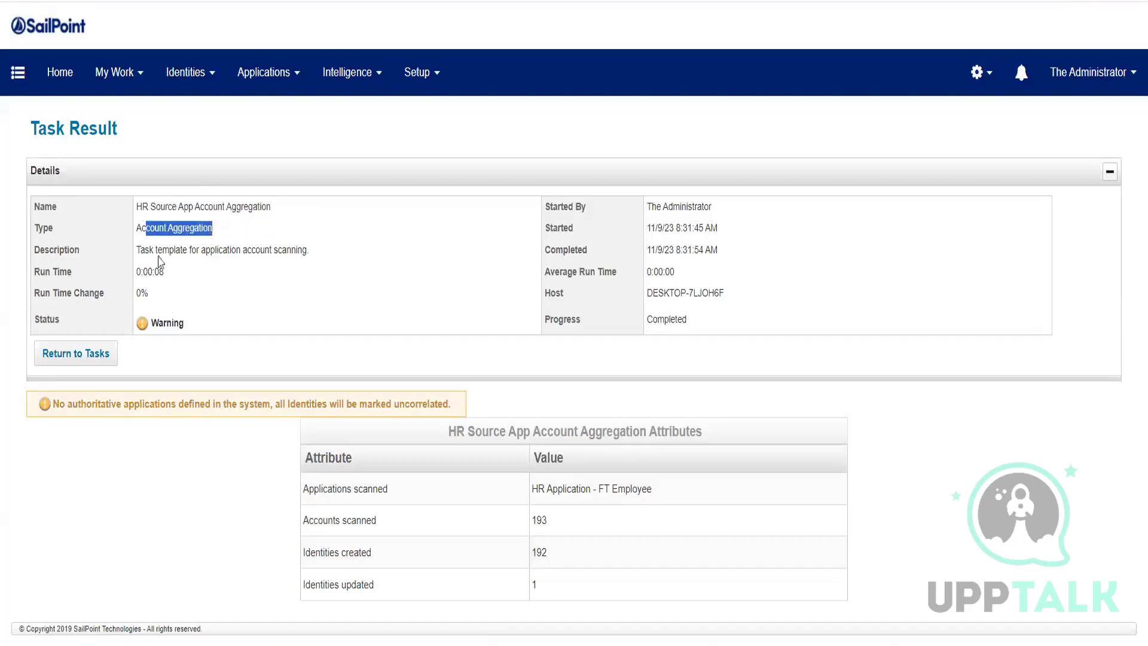
pyautogui.moveTo(155, 250); pyautogui.dragTo(347, 258)
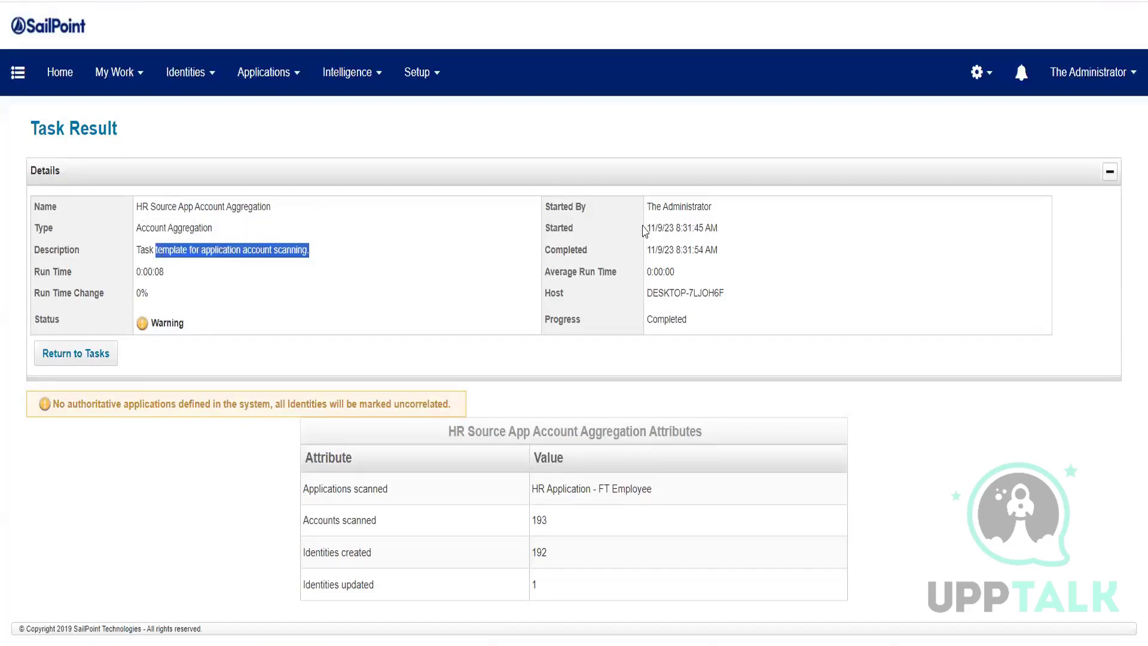
pyautogui.moveTo(662, 229); pyautogui.dragTo(692, 251)
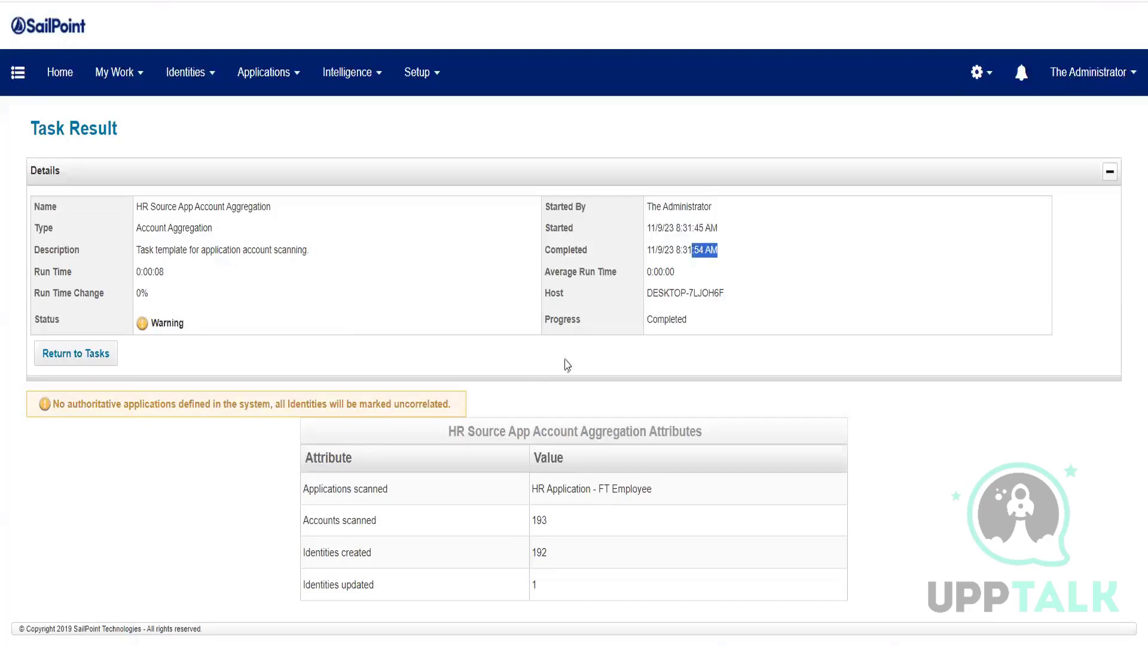
pyautogui.moveTo(302, 490); pyautogui.dragTo(414, 484)
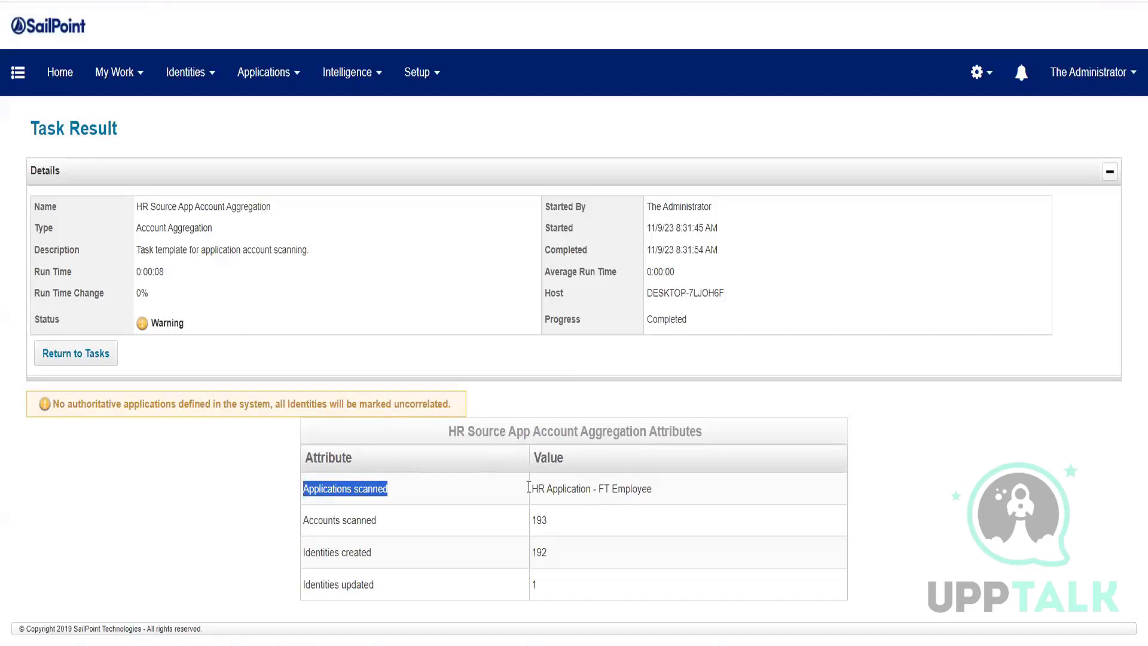
pyautogui.moveTo(533, 488); pyautogui.dragTo(715, 493)
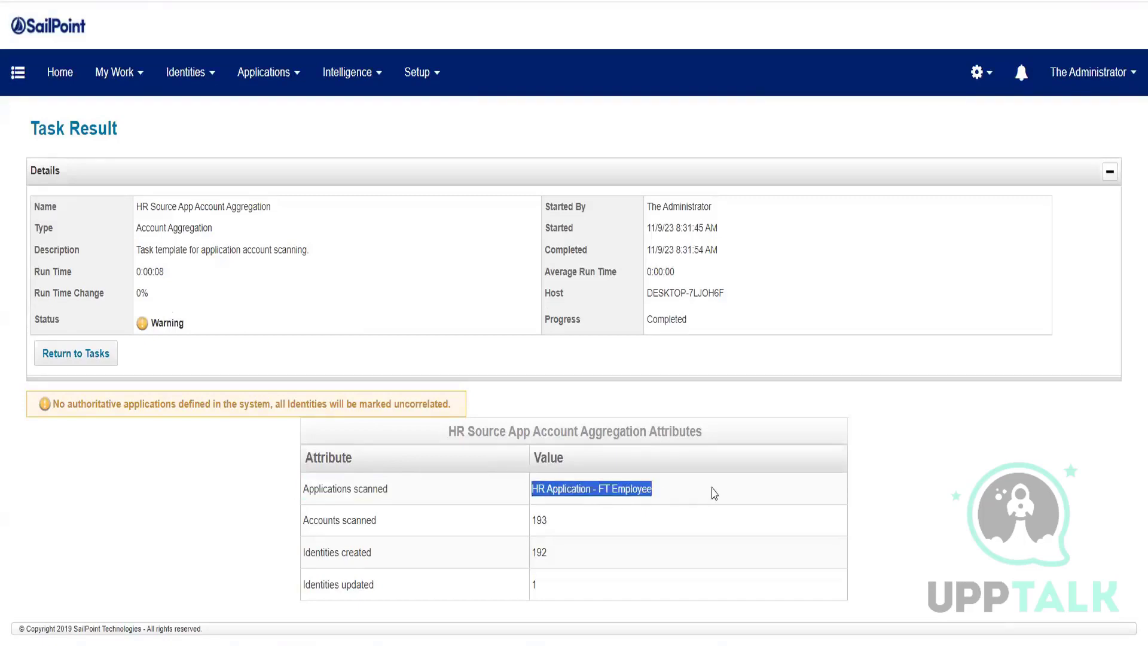
pyautogui.moveTo(553, 524); pyautogui.dragTo(526, 526)
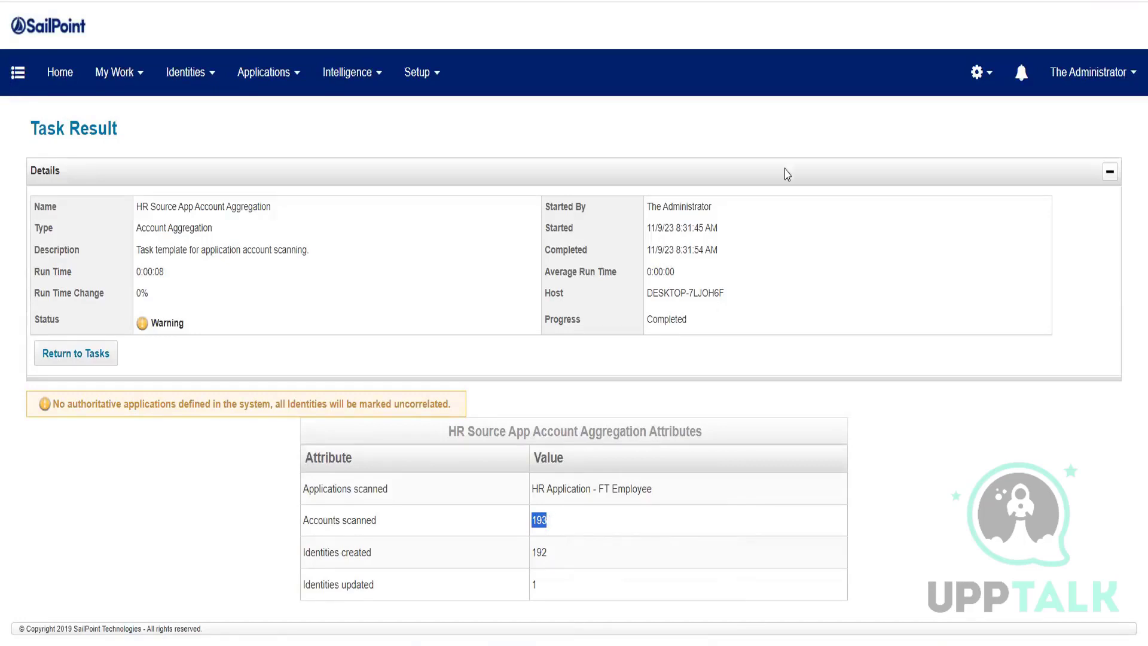
pyautogui.moveTo(549, 552); pyautogui.dragTo(307, 557)
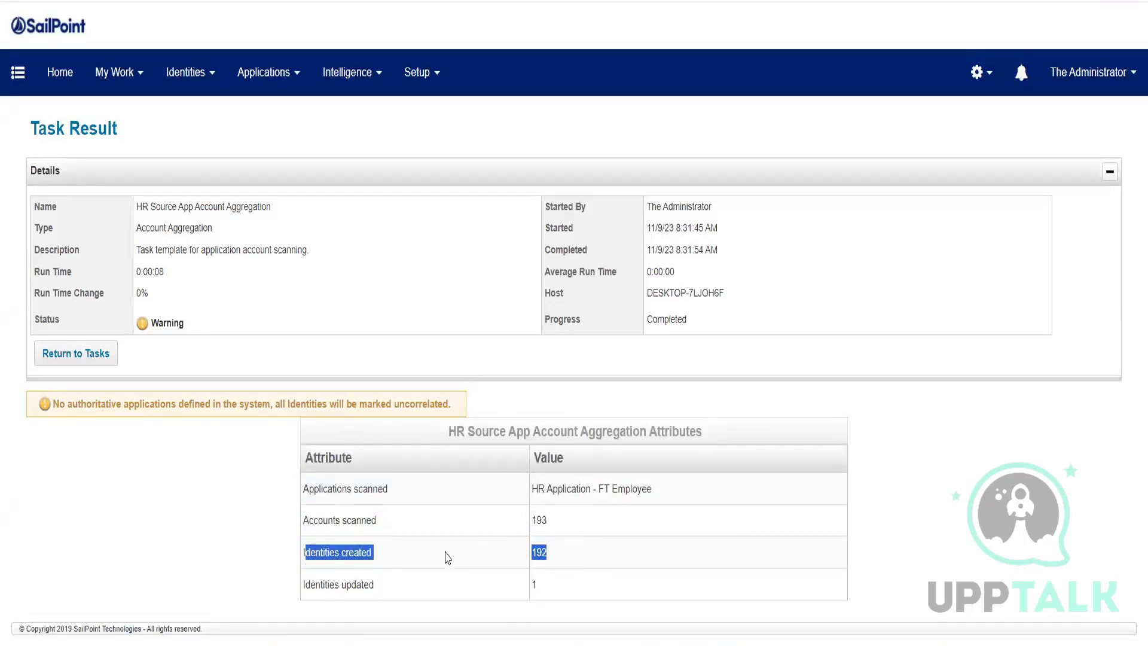
pyautogui.click(472, 560)
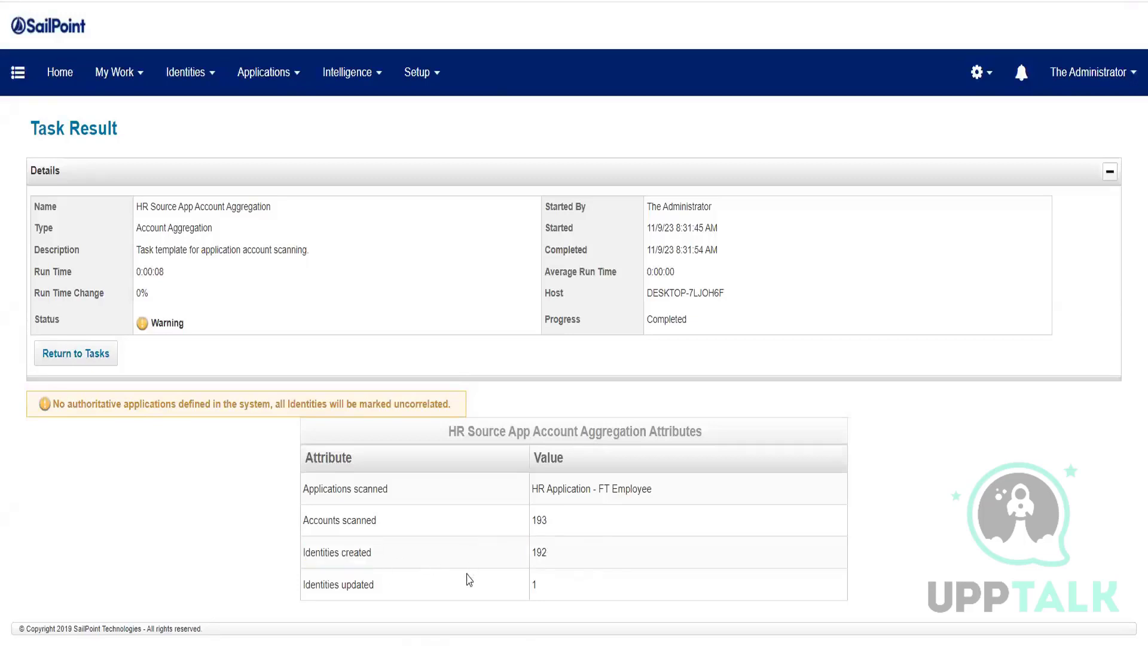
pyautogui.moveTo(551, 560); pyautogui.dragTo(307, 554)
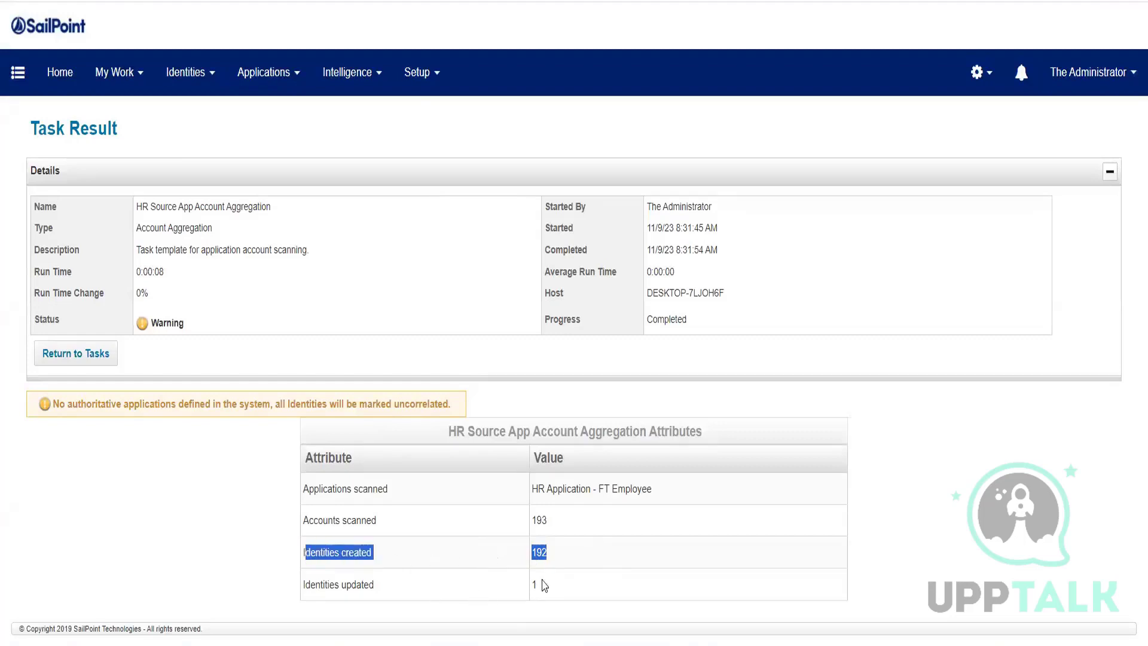
pyautogui.moveTo(542, 587); pyautogui.dragTo(531, 585)
pyautogui.moveTo(328, 583); pyautogui.dragTo(297, 589)
pyautogui.click(670, 563)
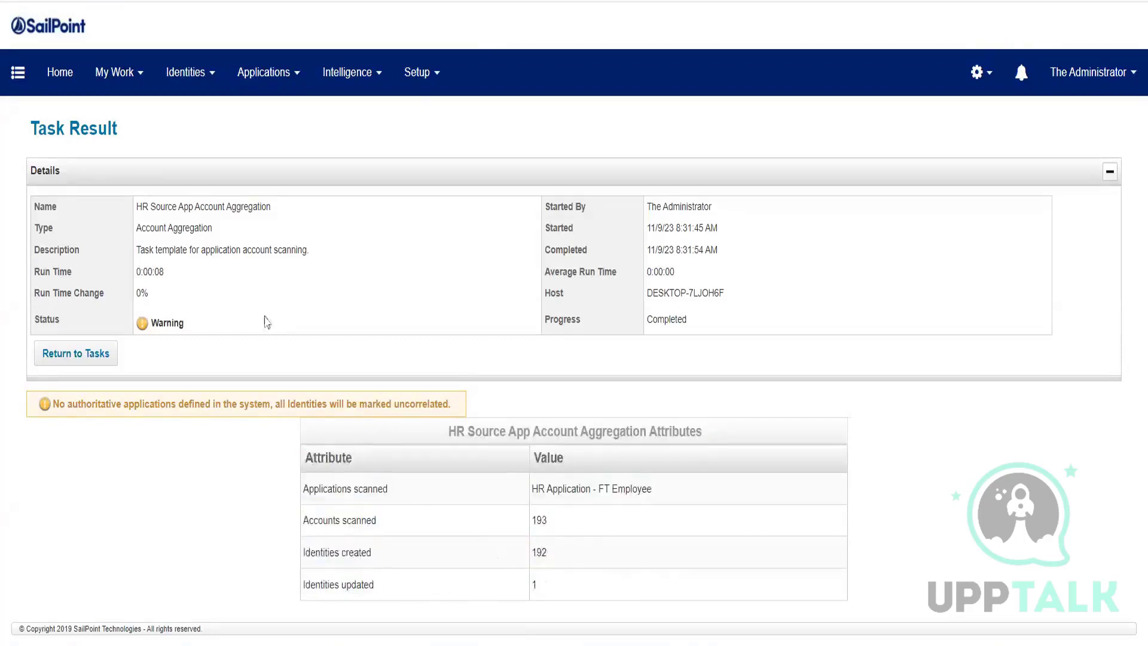
pyautogui.moveTo(192, 95)
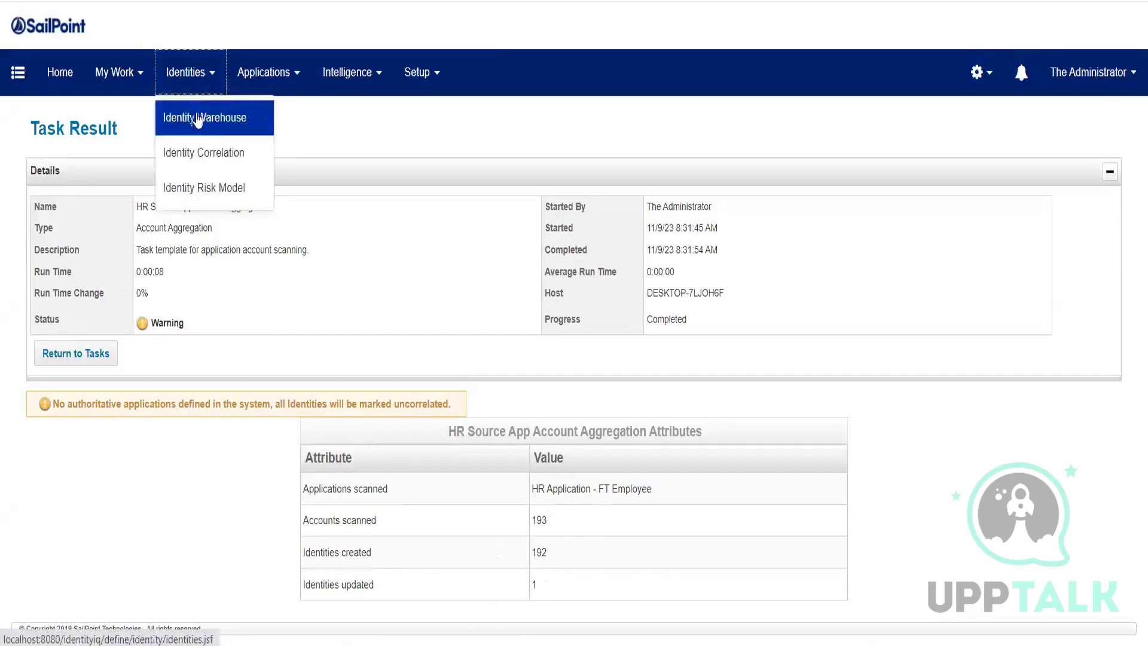
pyautogui.click(198, 117)
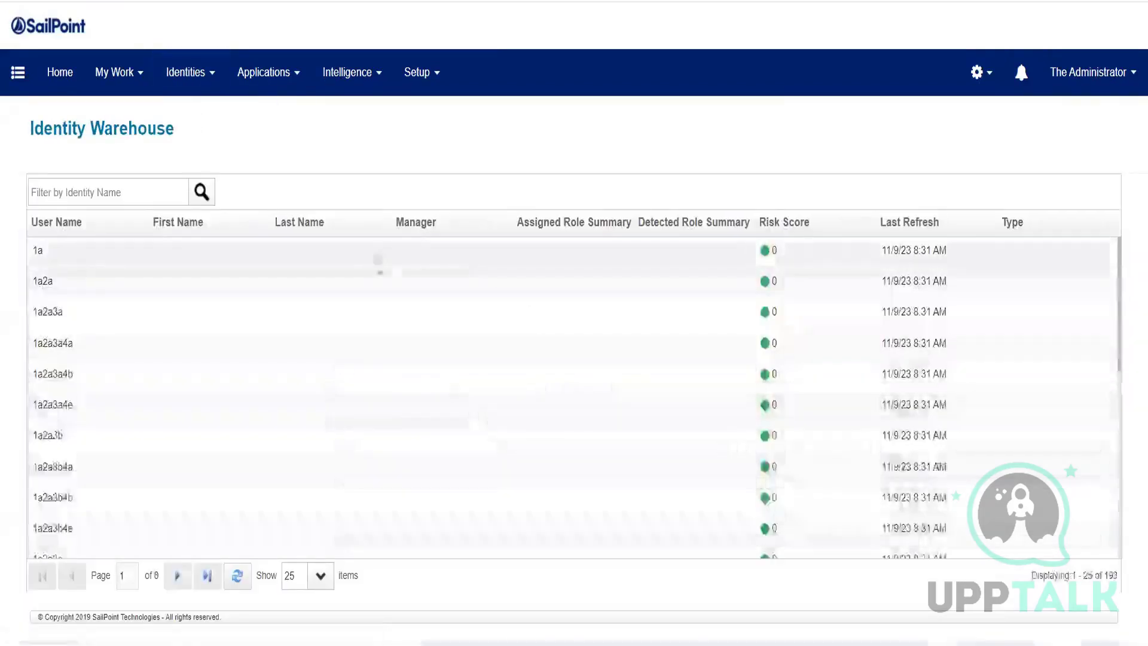
pyautogui.moveTo(1118, 574); pyautogui.dragTo(1098, 575)
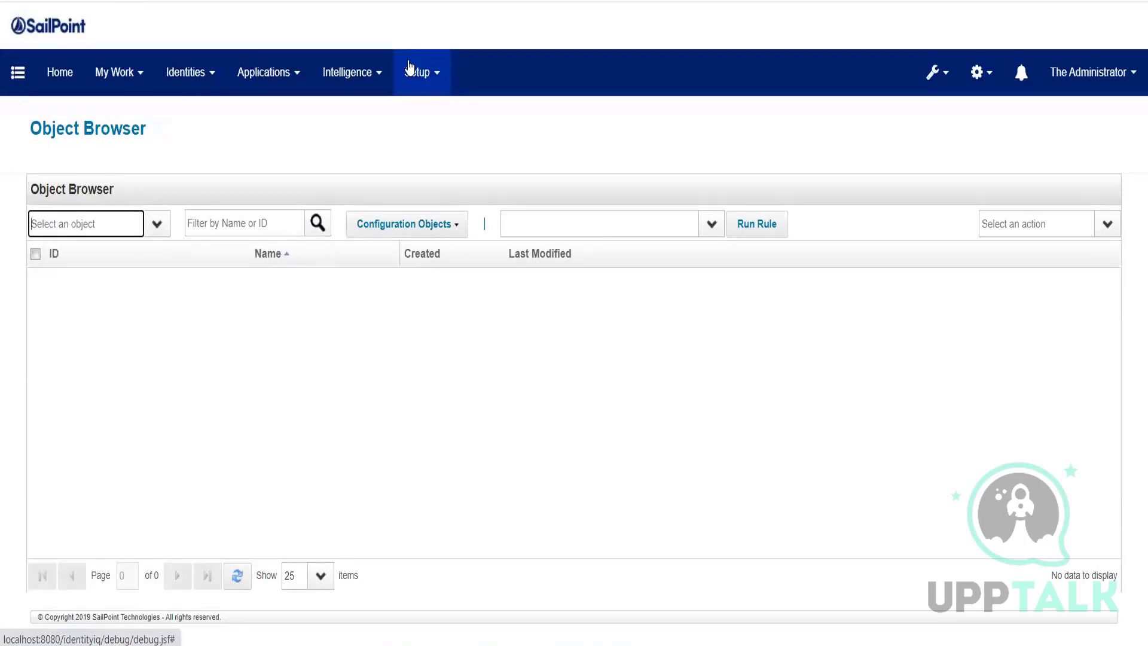
pyautogui.click(411, 71)
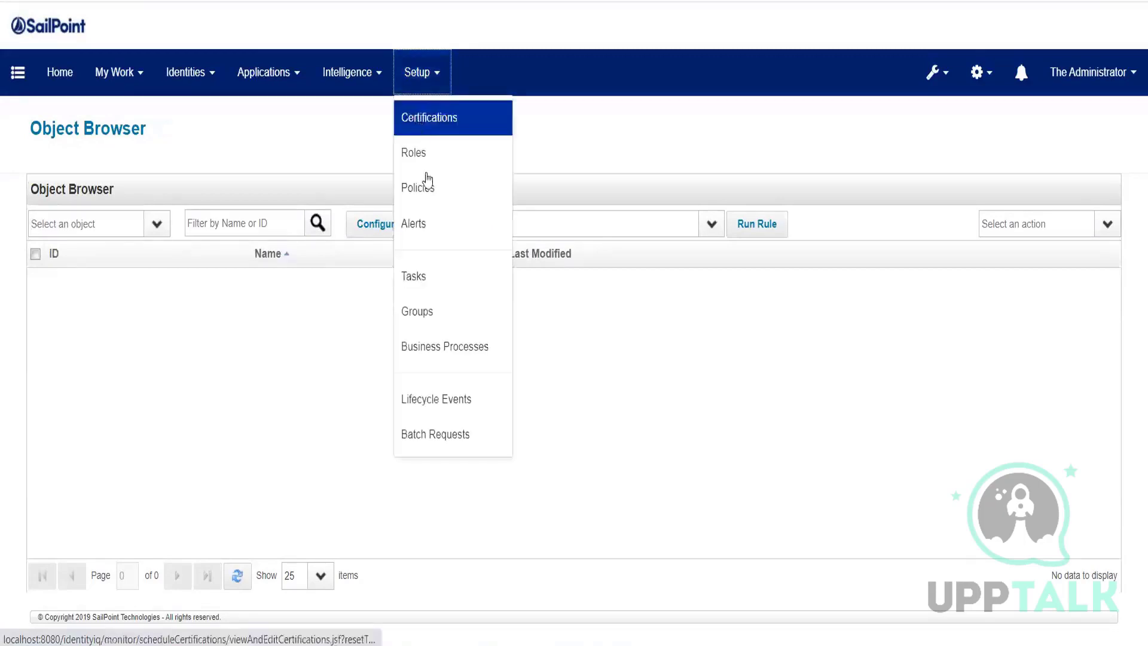
pyautogui.click(430, 275)
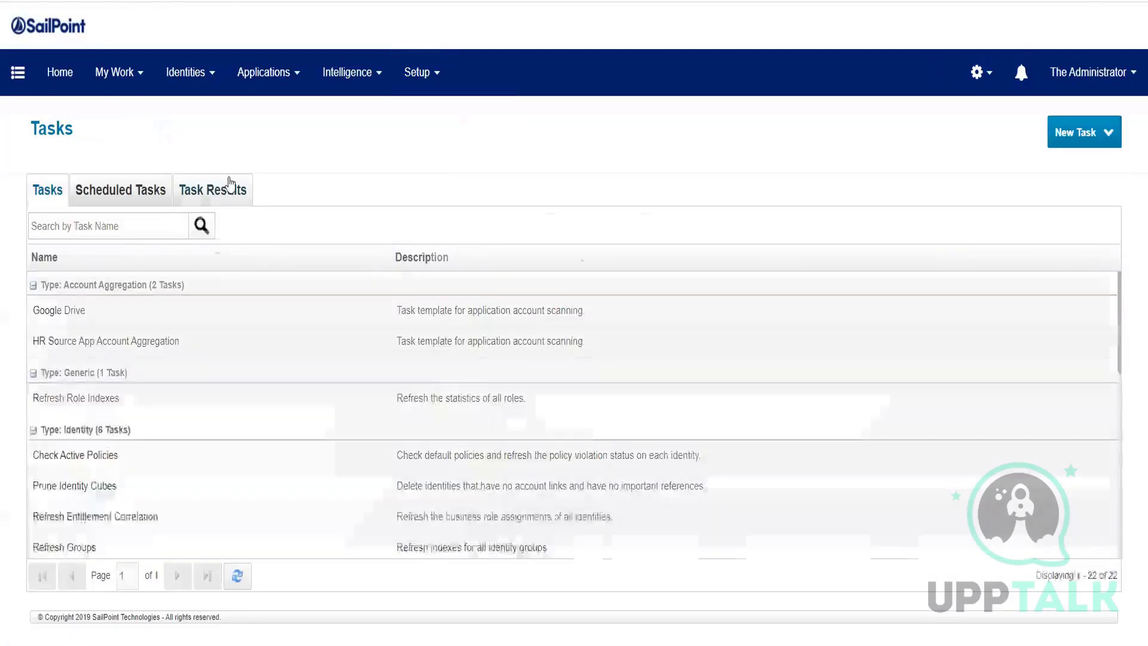
pyautogui.click(223, 188)
pyautogui.click(385, 257)
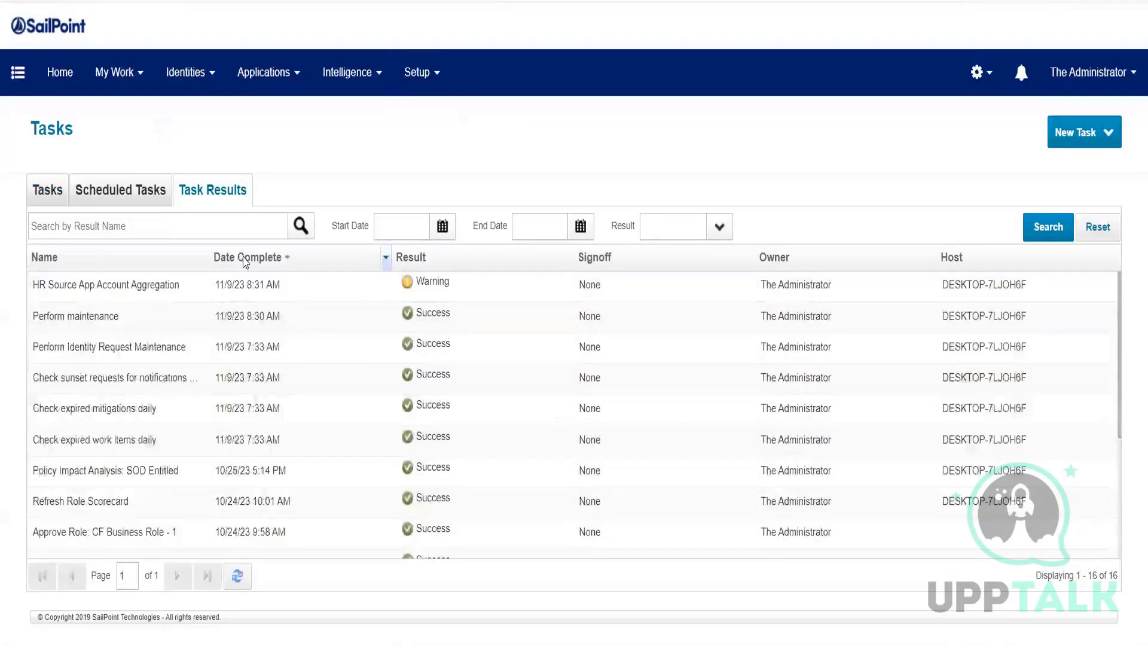
pyautogui.click(145, 286)
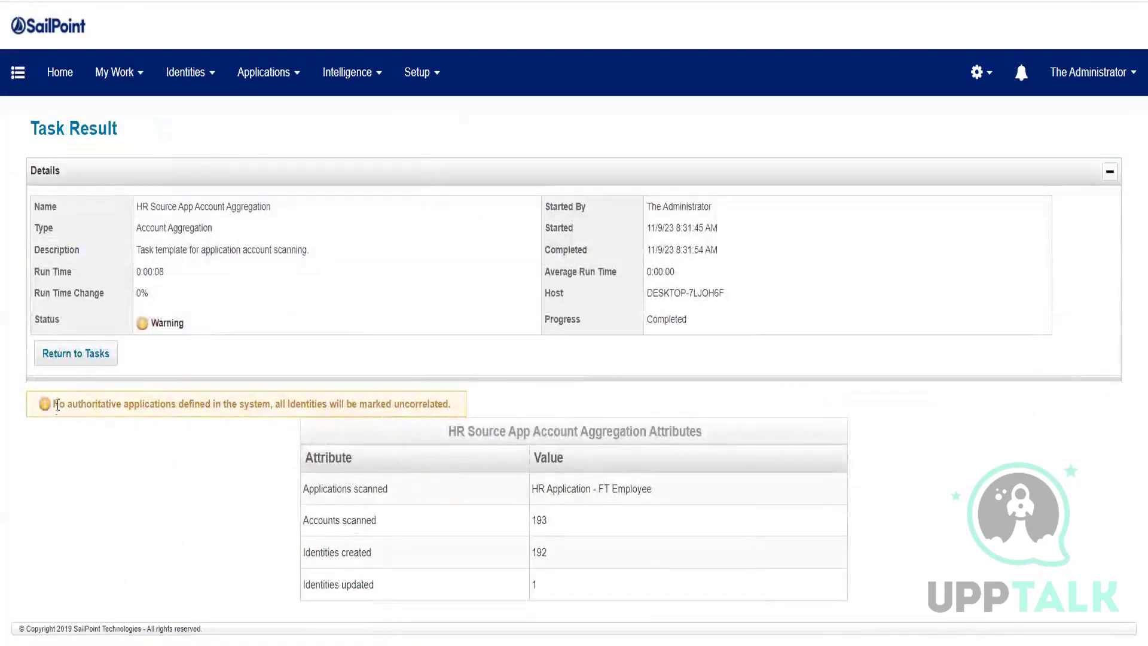
pyautogui.moveTo(58, 405); pyautogui.dragTo(269, 400)
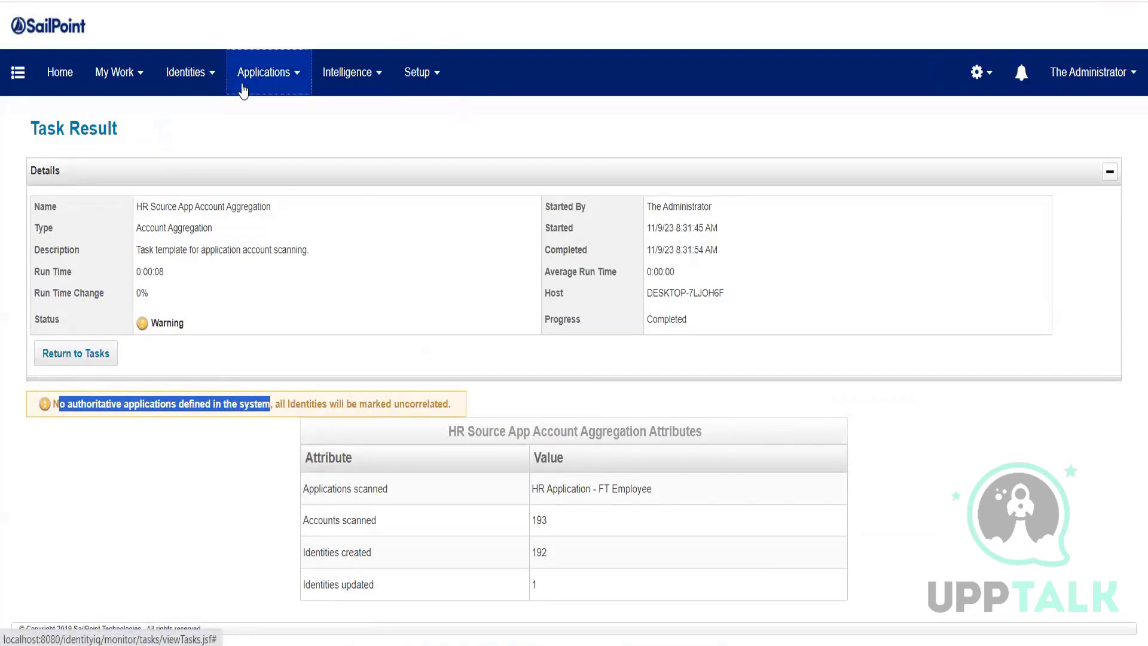
# Step: Mark HR Application - FT Employee as an Authoritative Application and save it
pyautogui.click(246, 84)
pyautogui.click(255, 115)
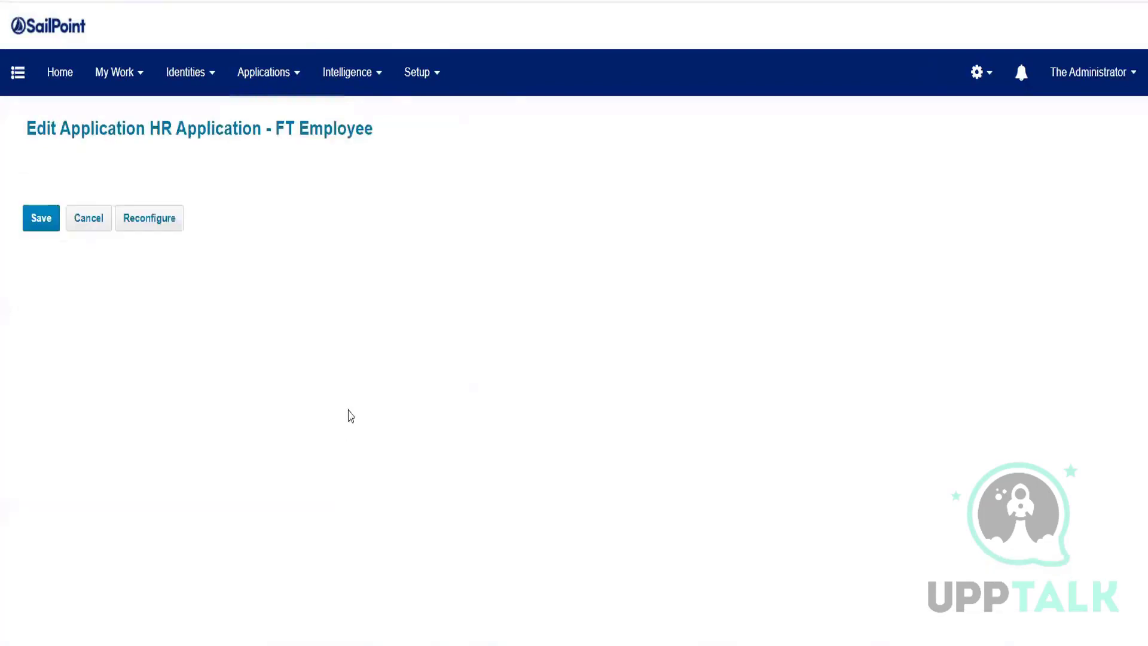
pyautogui.click(431, 479)
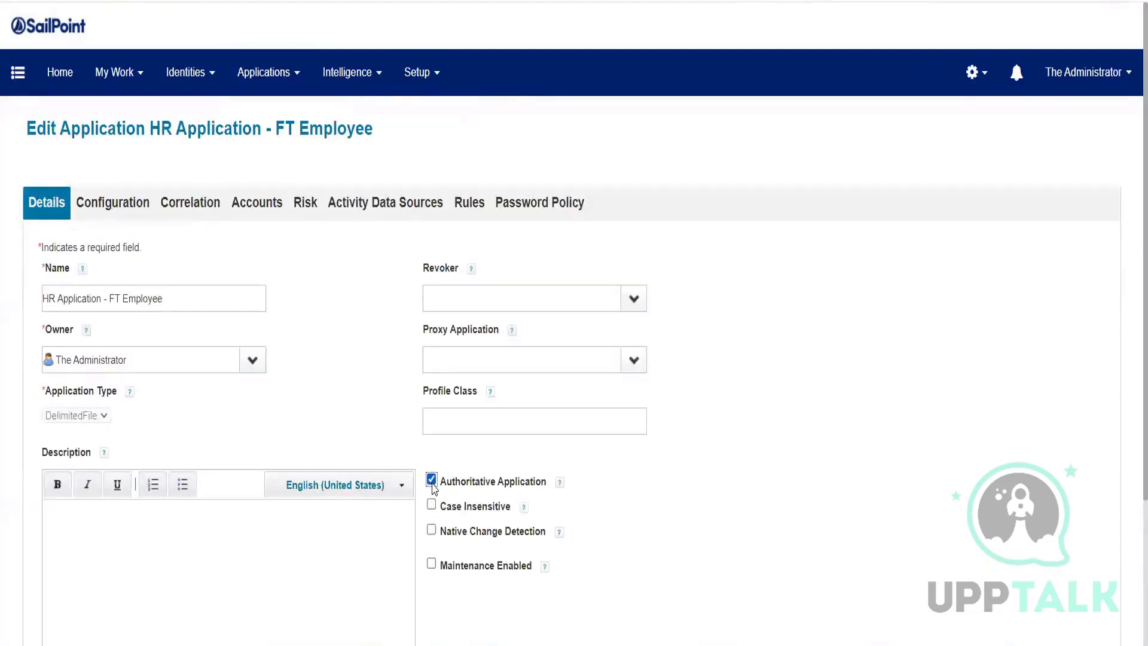
pyautogui.scroll(-3, 73, 552)
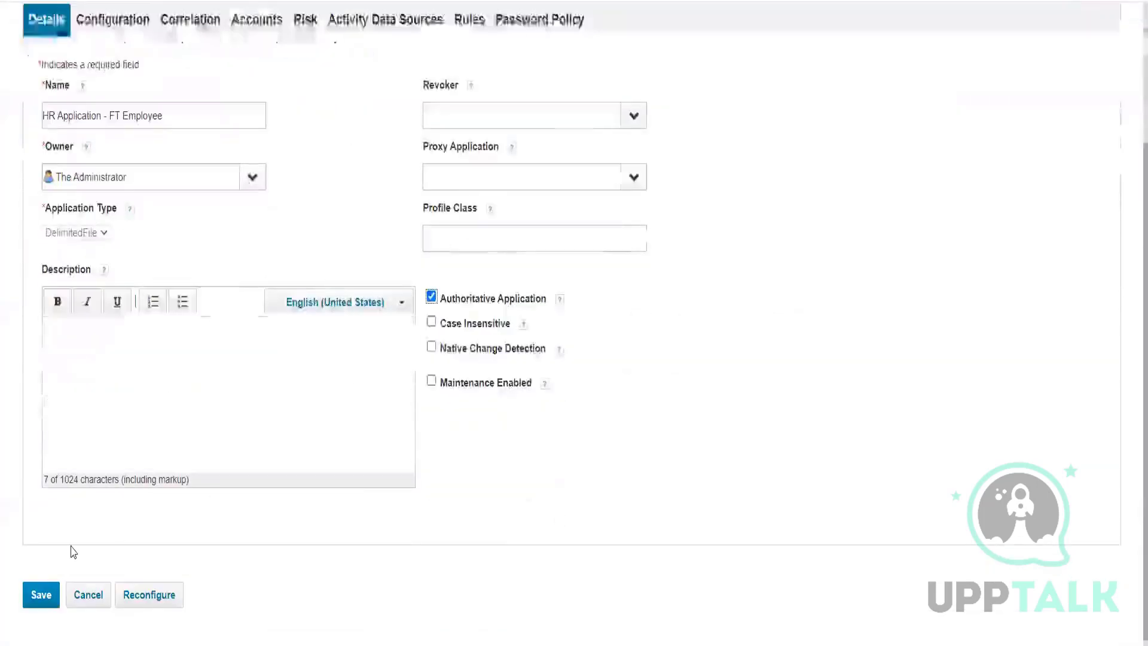
pyautogui.click(41, 595)
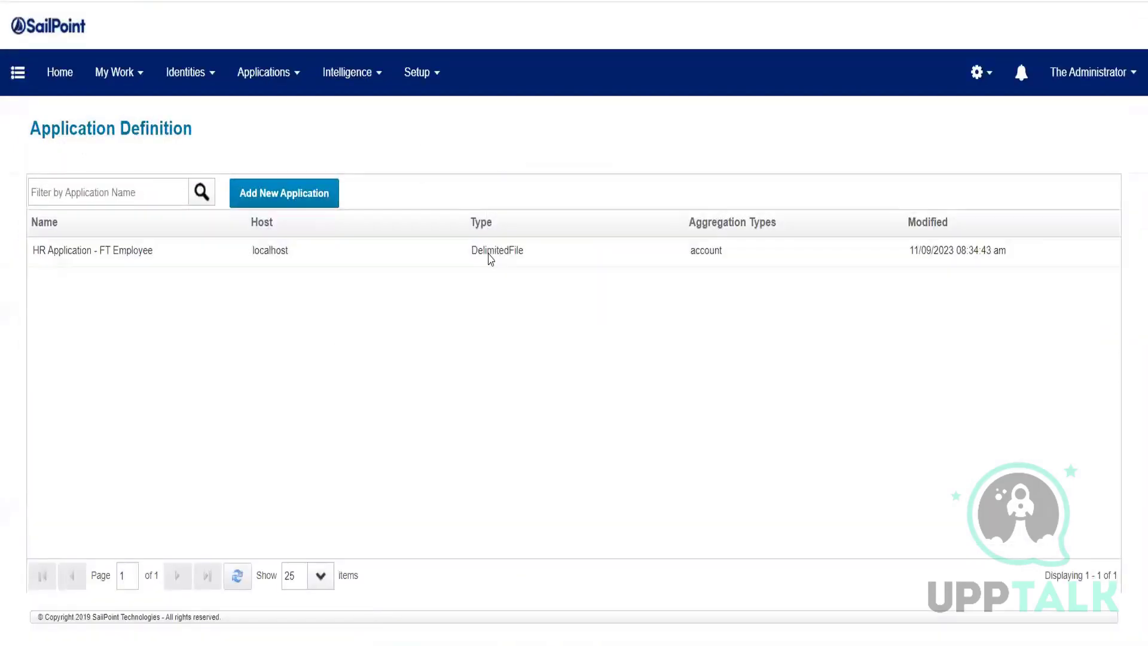
# Step: Execute the HR Source App Account Aggregation task in the background from Setup > Tasks
pyautogui.click(426, 92)
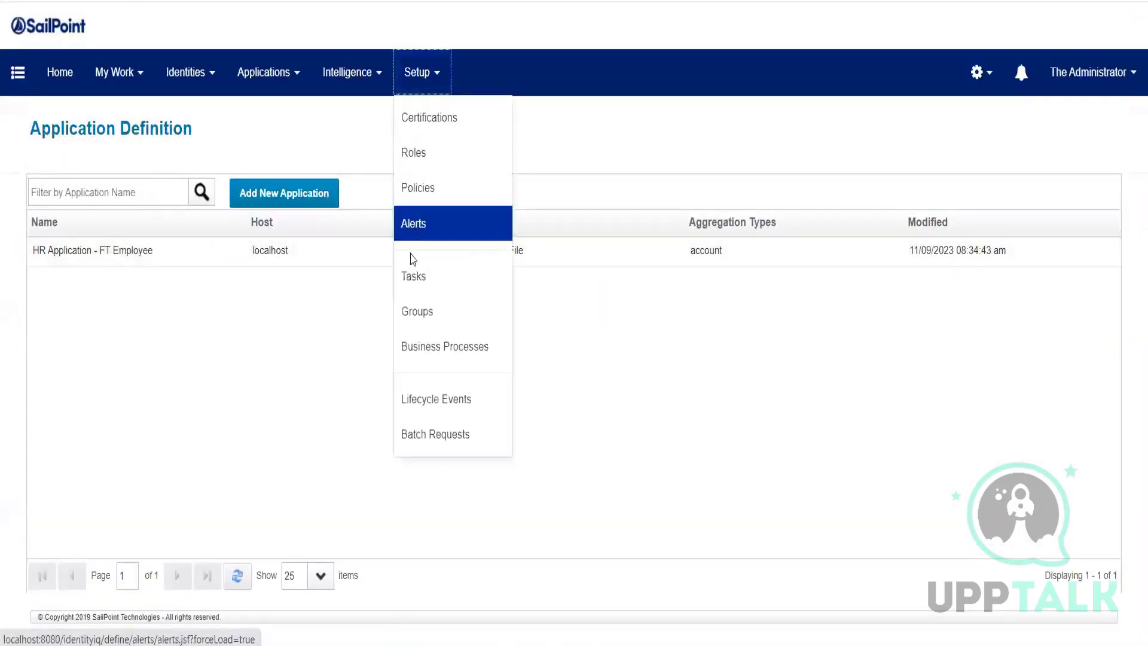
pyautogui.click(414, 283)
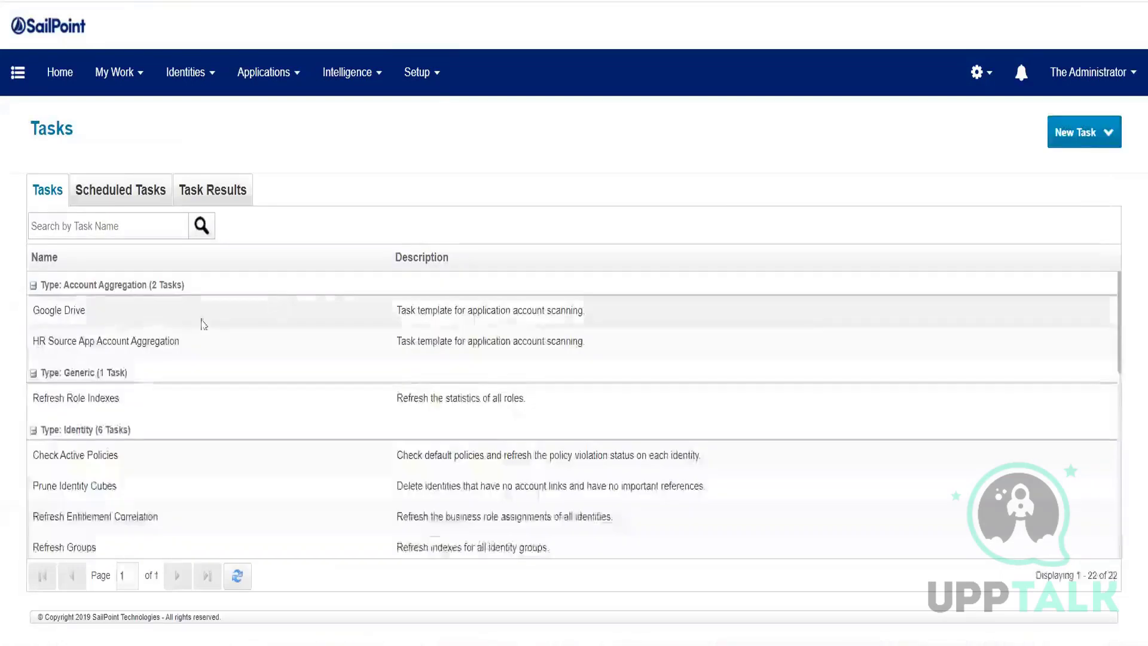
pyautogui.click(64, 342)
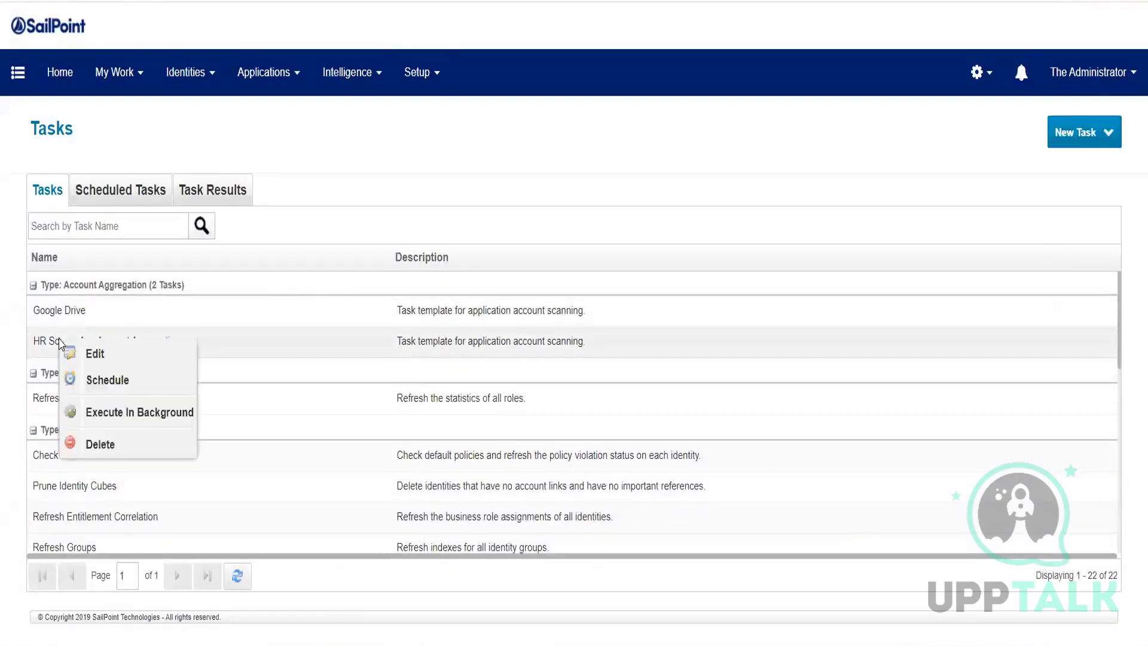
pyautogui.click(103, 409)
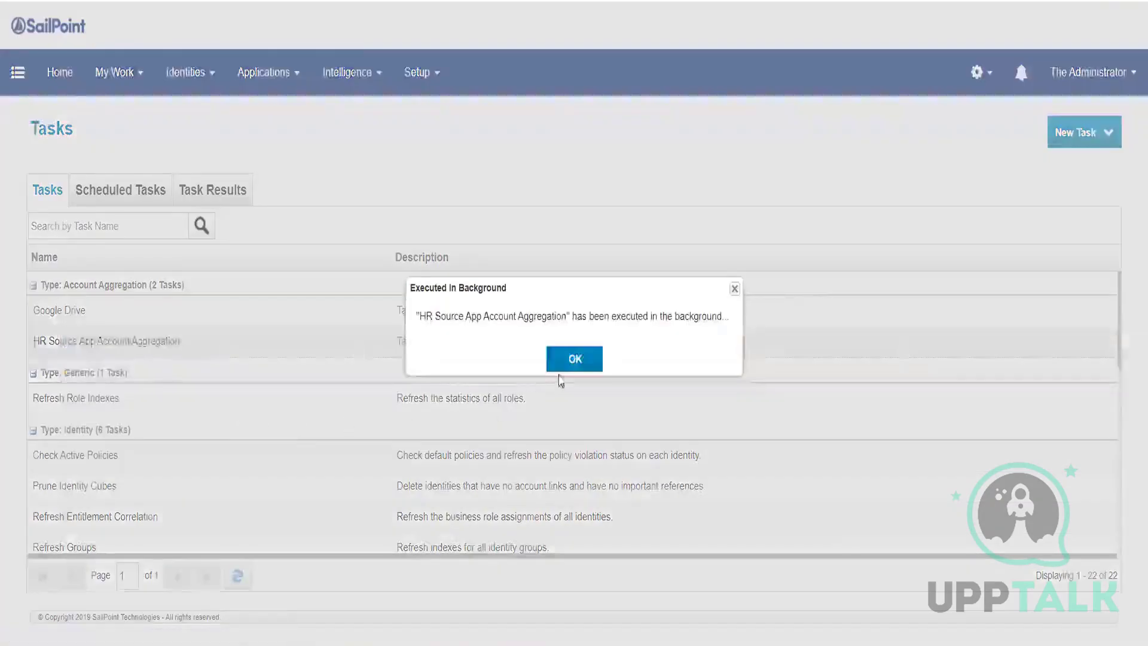
pyautogui.click(575, 359)
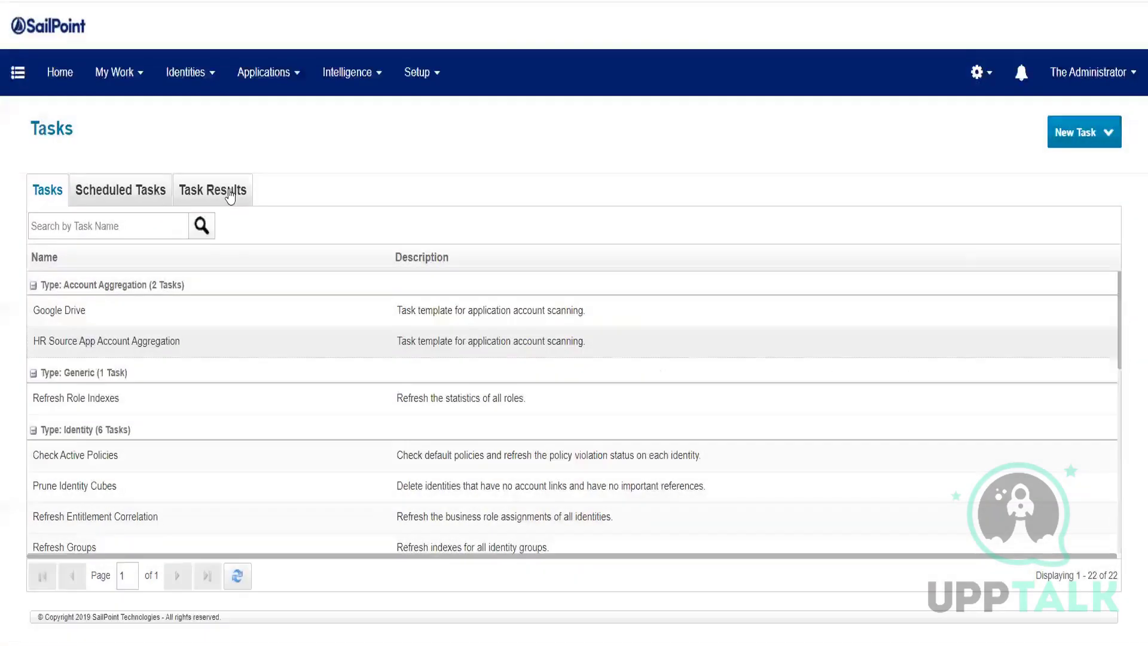
# Step: Sort Task Results newest first and open the latest HR Source App Account Aggregation result
pyautogui.click(217, 190)
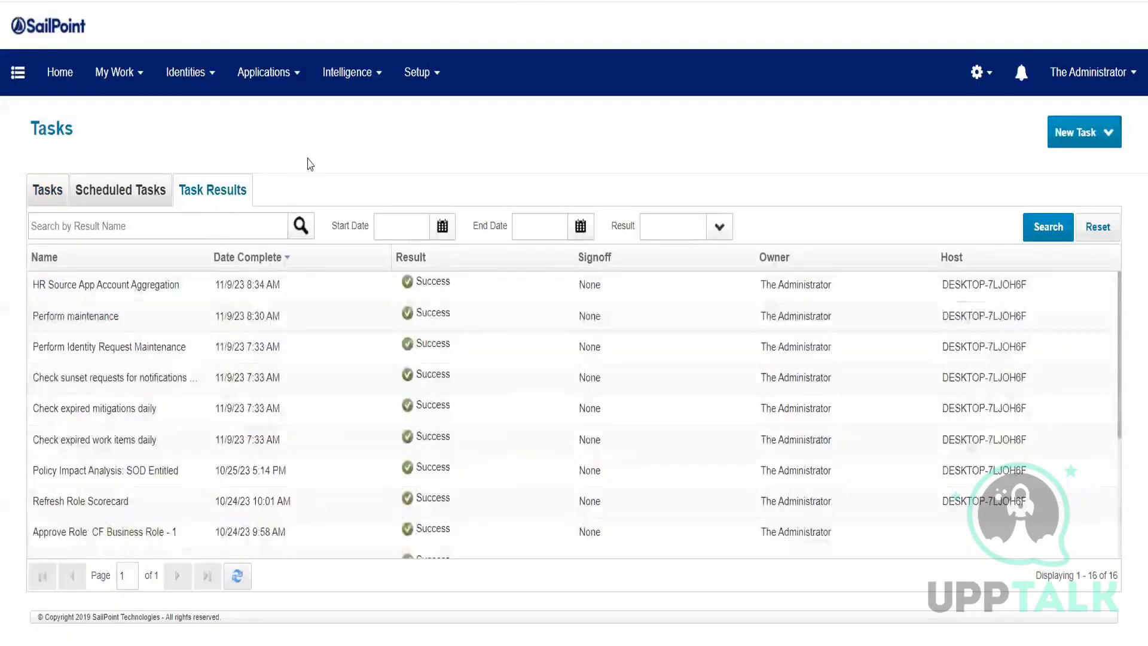
pyautogui.click(238, 264)
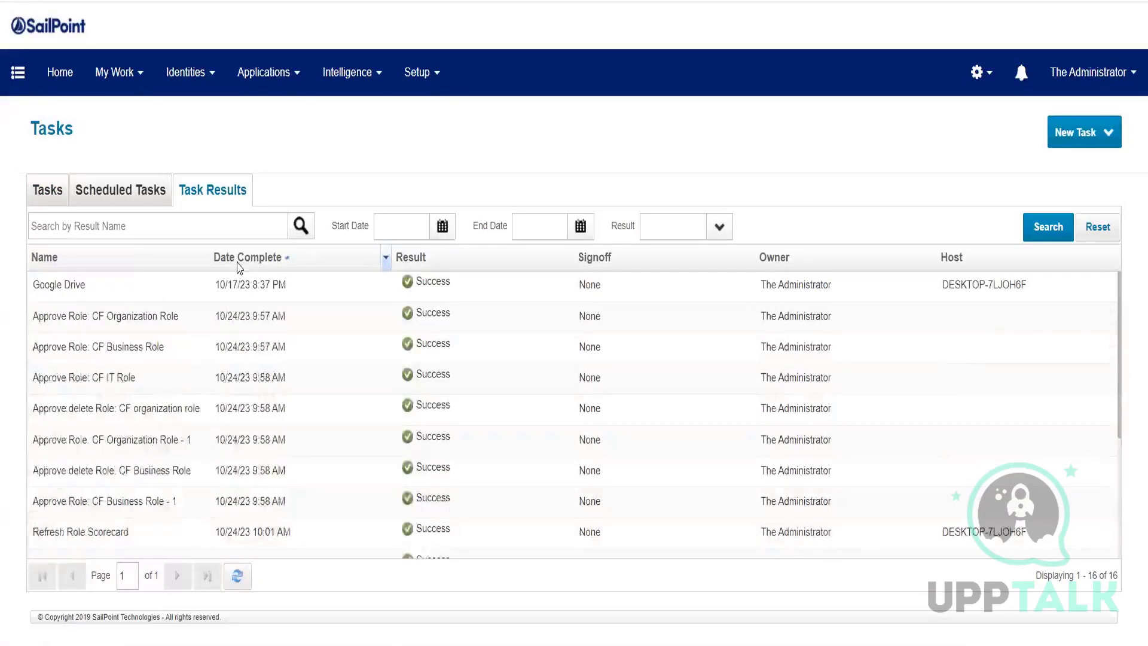
pyautogui.click(238, 264)
pyautogui.click(78, 289)
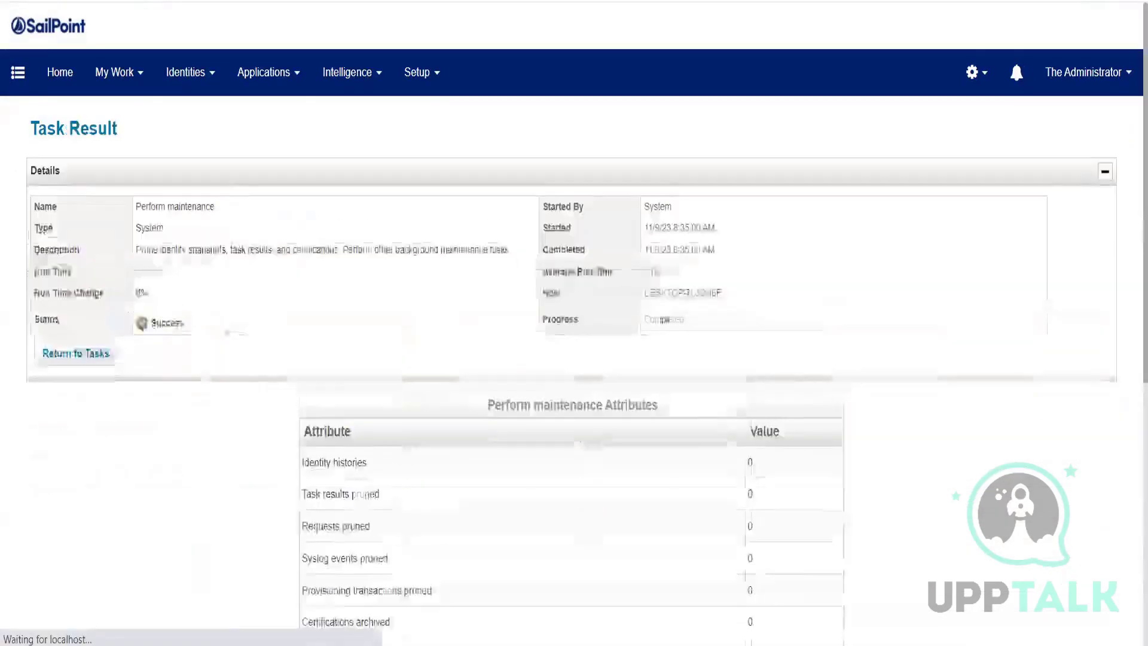
pyautogui.scroll(-7, 225, 423)
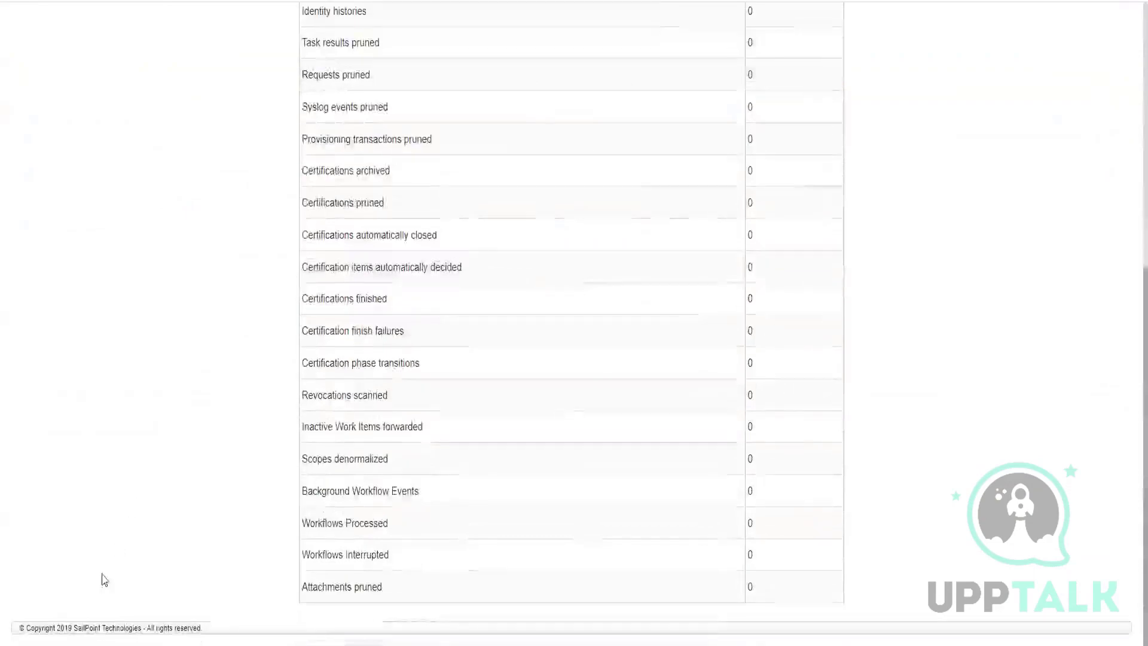
pyautogui.scroll(7, 103, 579)
pyautogui.click(69, 353)
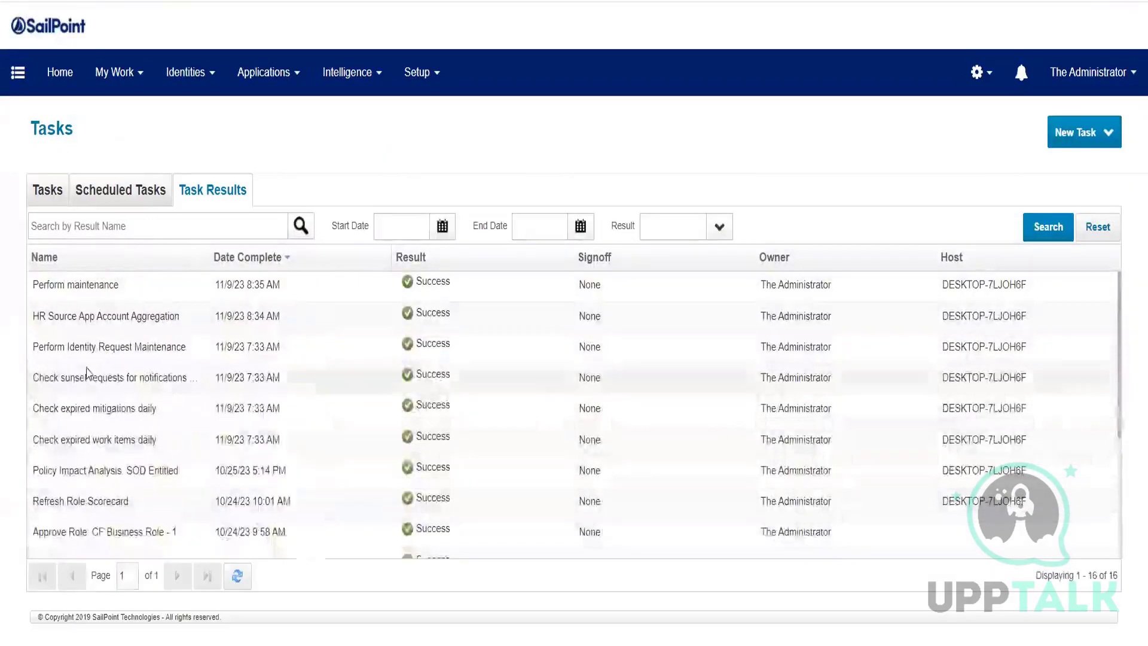
pyautogui.click(138, 317)
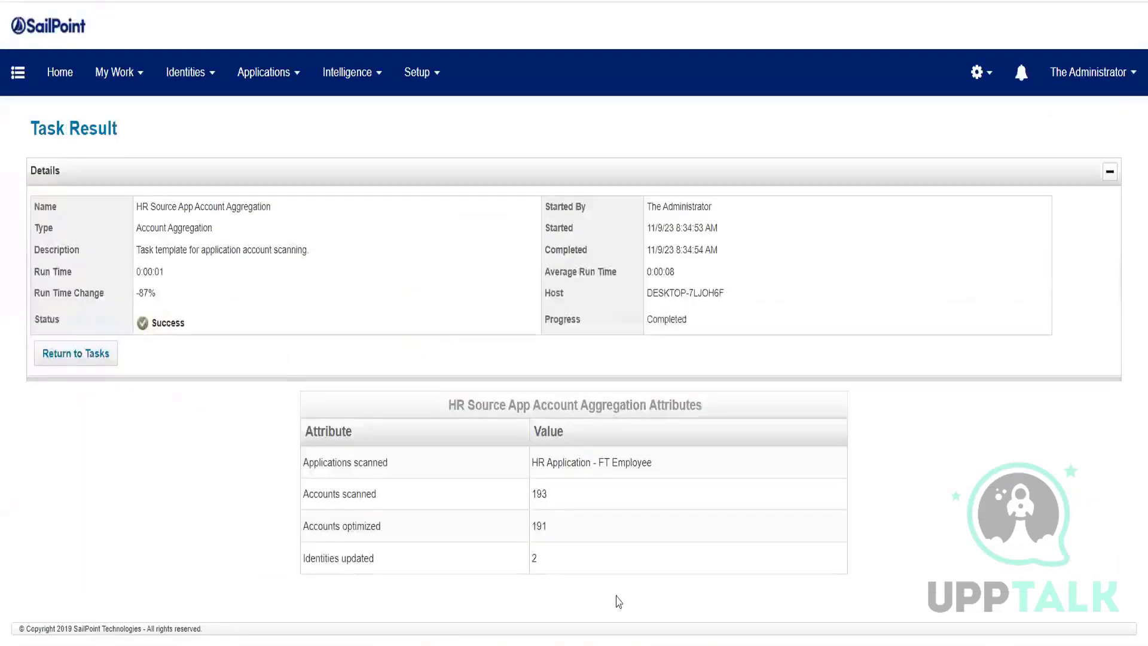
pyautogui.moveTo(597, 558); pyautogui.dragTo(344, 557)
pyautogui.click(462, 547)
pyautogui.moveTo(557, 532); pyautogui.dragTo(479, 532)
pyautogui.moveTo(339, 527); pyautogui.dragTo(409, 527)
pyautogui.click(409, 526)
pyautogui.doubleClick(539, 494)
pyautogui.moveTo(540, 465); pyautogui.dragTo(671, 464)
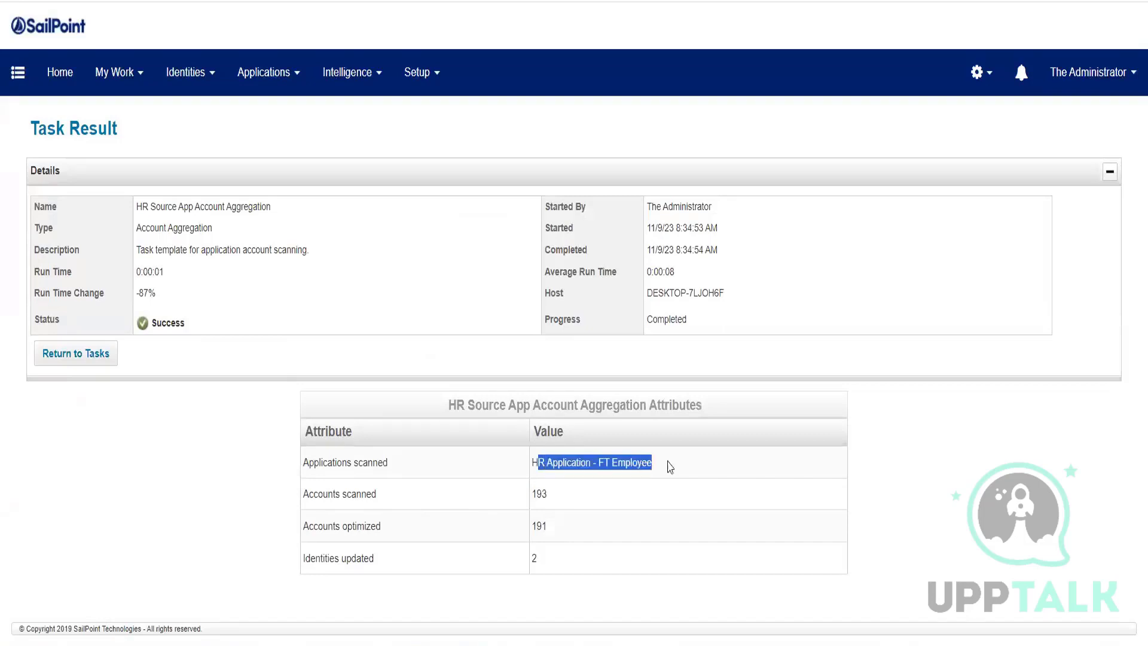
pyautogui.doubleClick(546, 494)
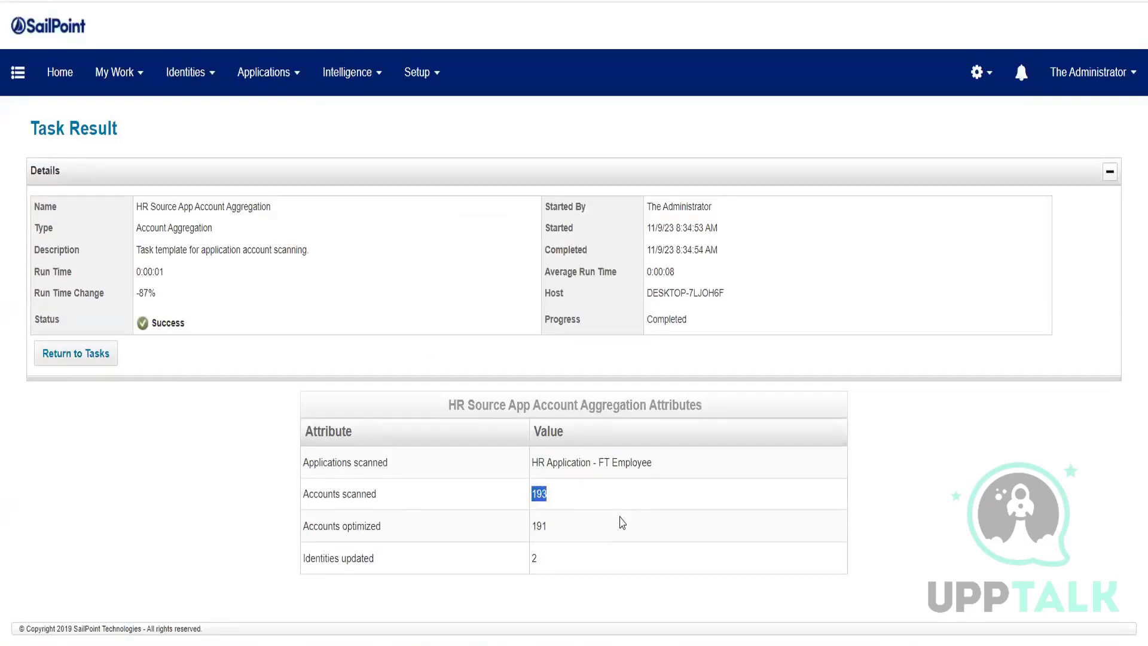
pyautogui.doubleClick(539, 526)
pyautogui.moveTo(568, 562); pyautogui.dragTo(249, 557)
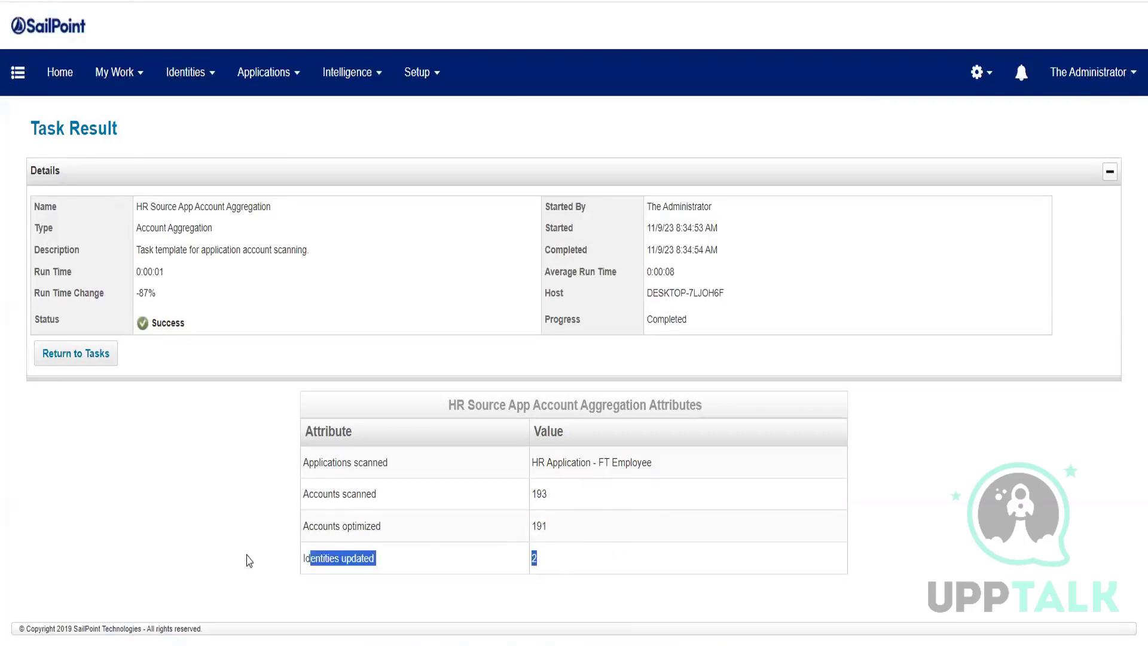
pyautogui.click(226, 426)
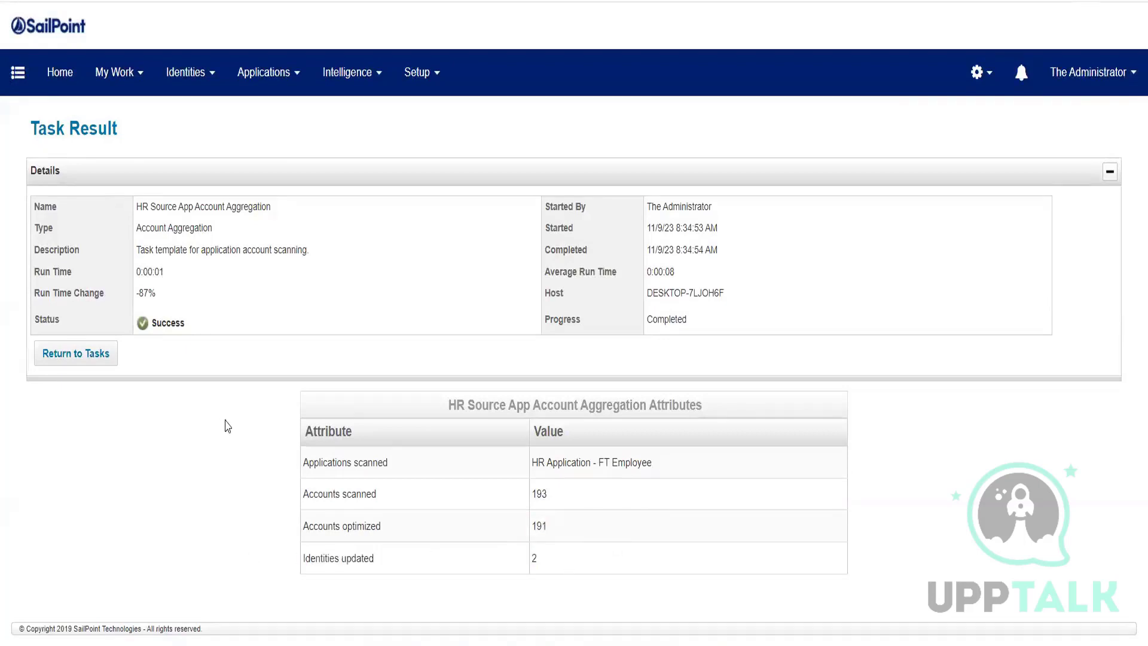
pyautogui.click(98, 359)
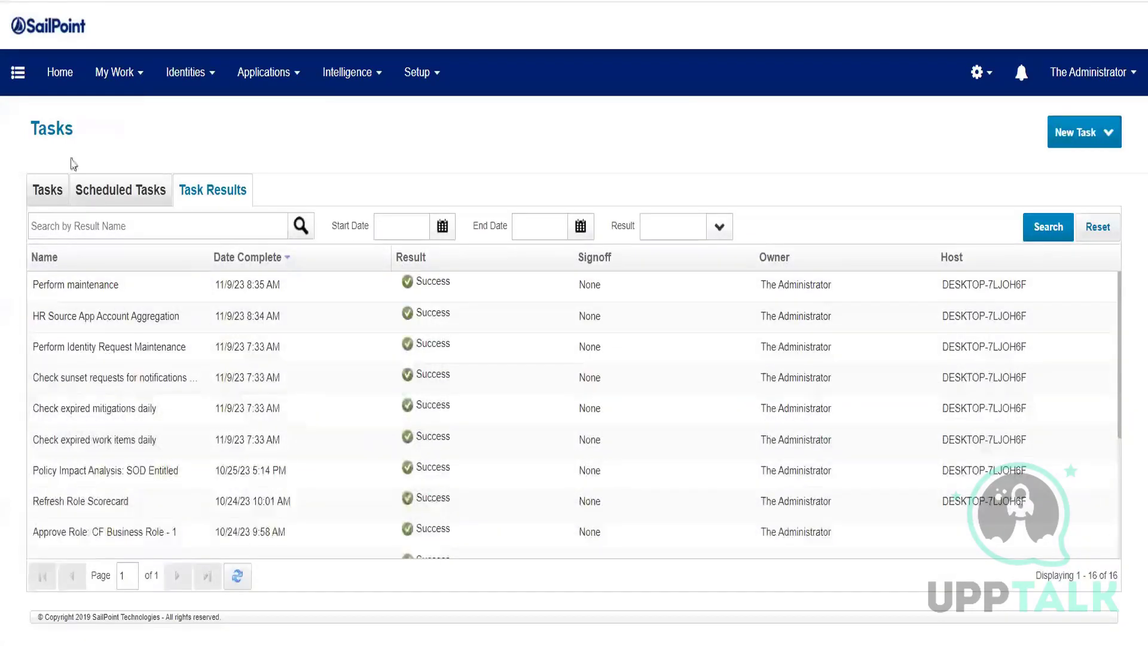
# Step: Open identity 1a's details from the Identity Warehouse
pyautogui.click(177, 84)
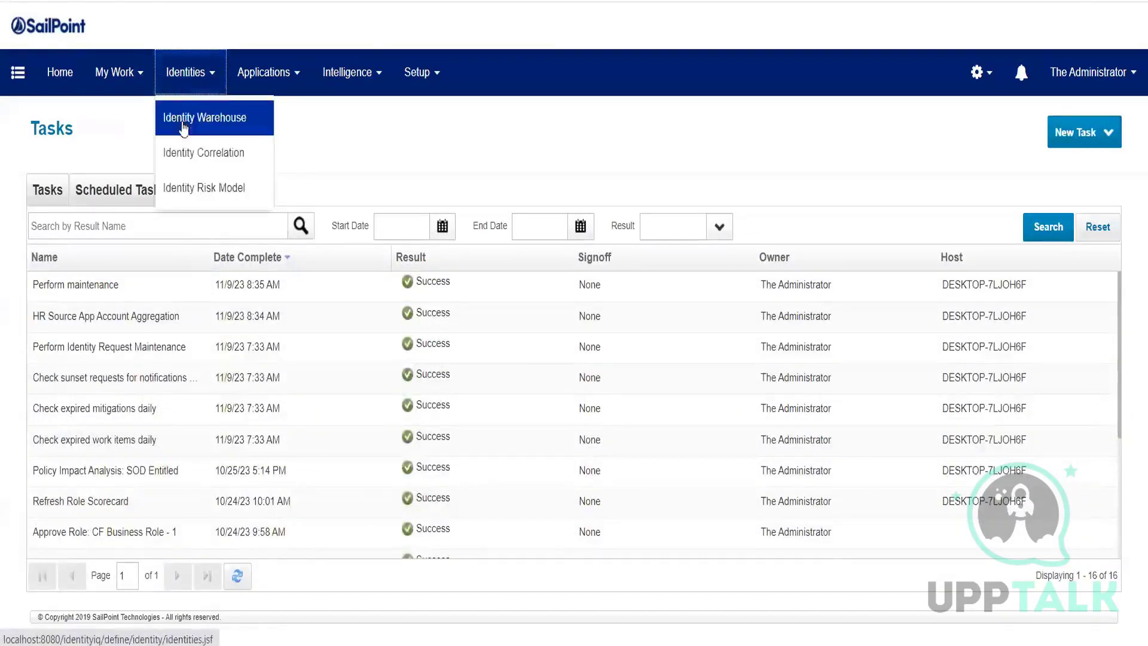
pyautogui.click(217, 123)
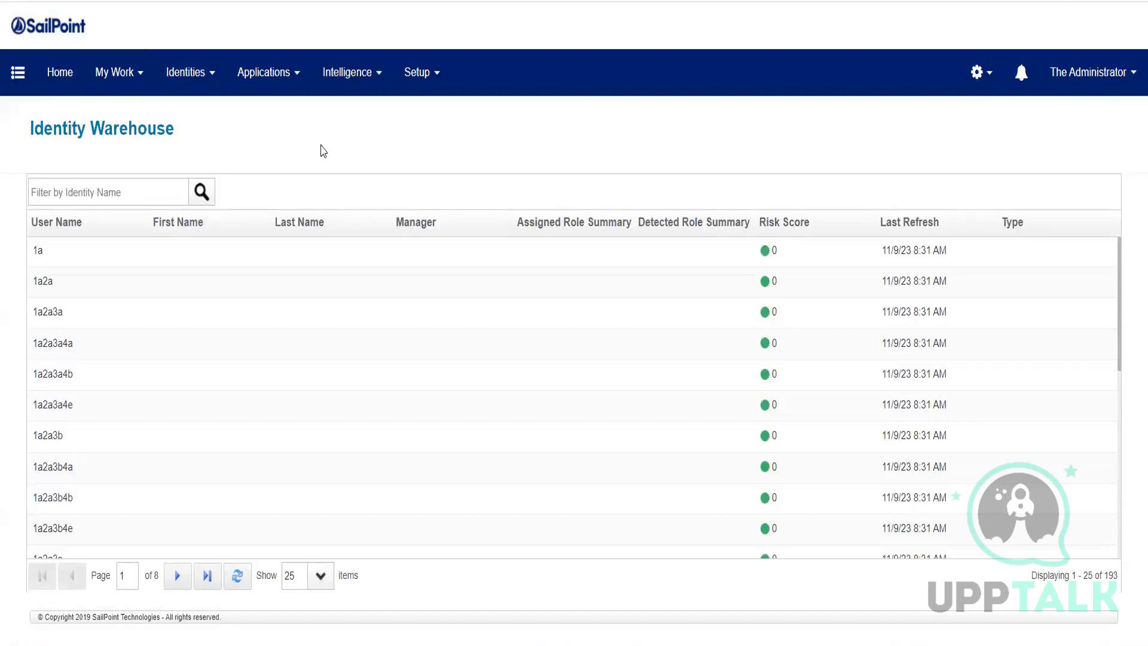
pyautogui.scroll(-8, 203, 407)
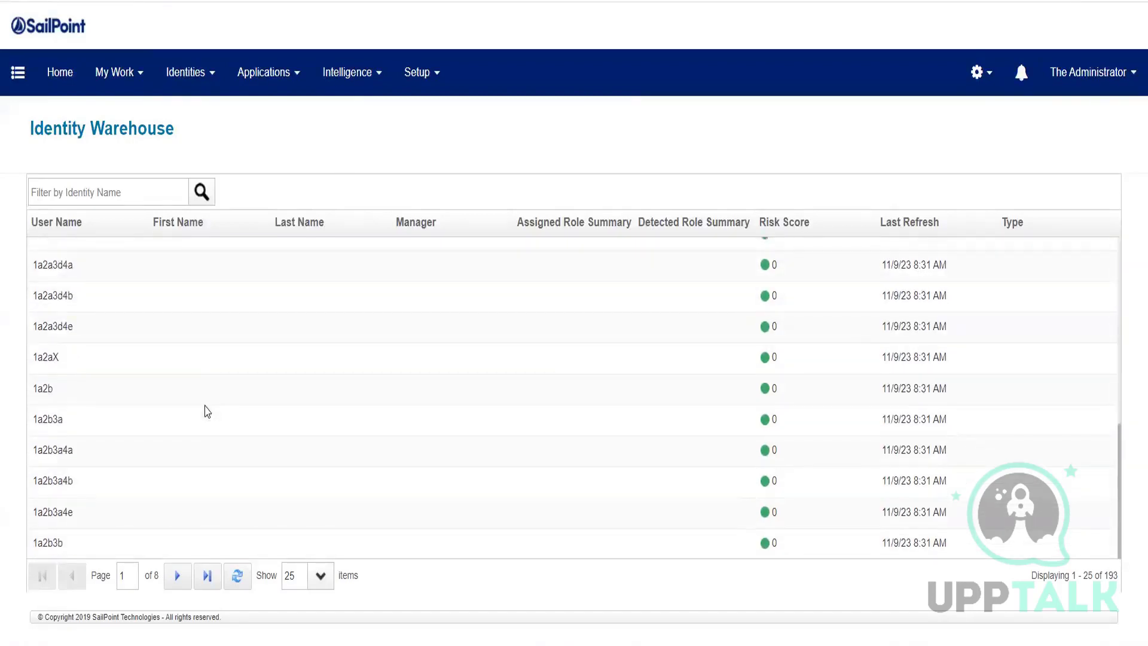
pyautogui.scroll(8, 206, 411)
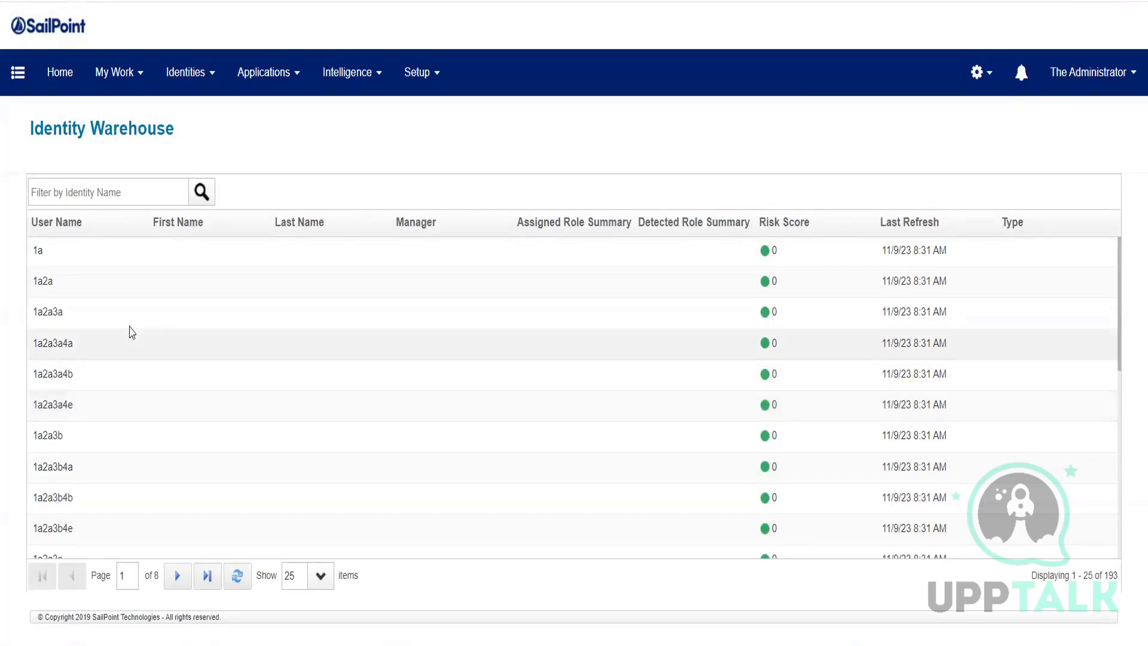
pyautogui.click(117, 253)
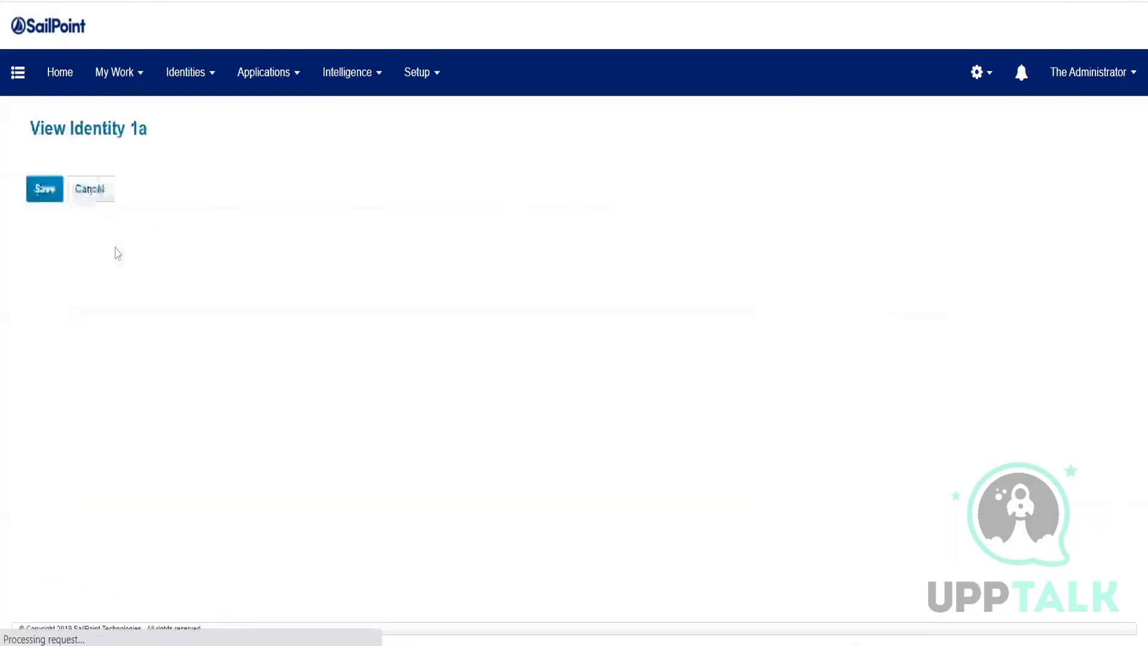
# Step: Give identity 1a a new password, confirm it, and save
pyautogui.click(96, 461)
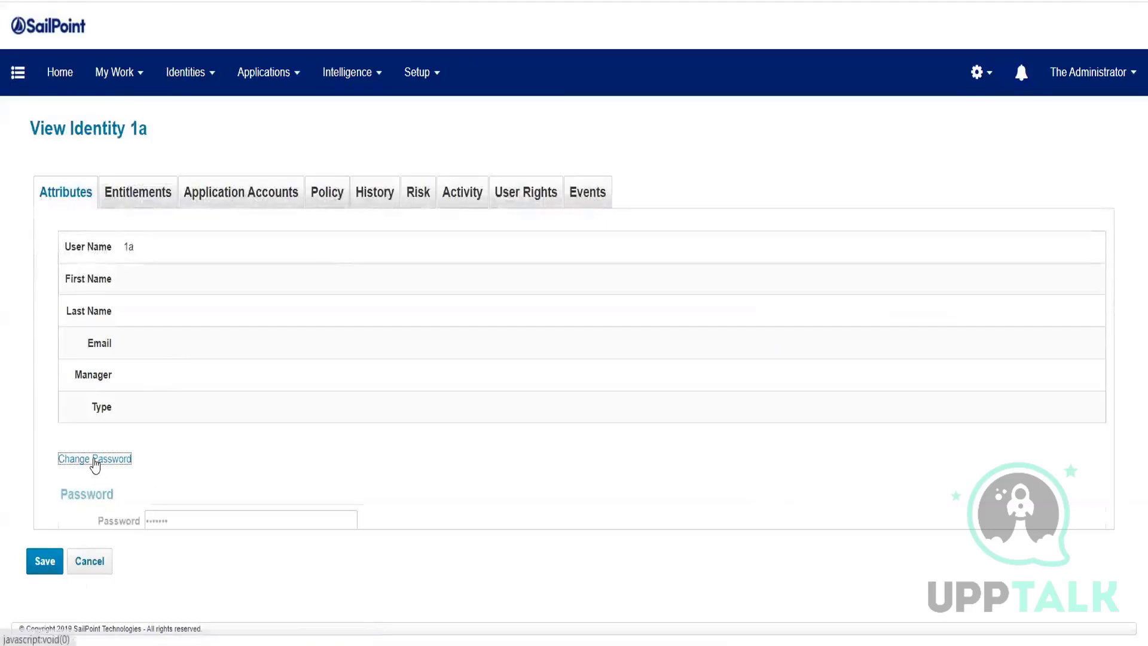
pyautogui.moveTo(145, 519); pyautogui.dragTo(170, 521)
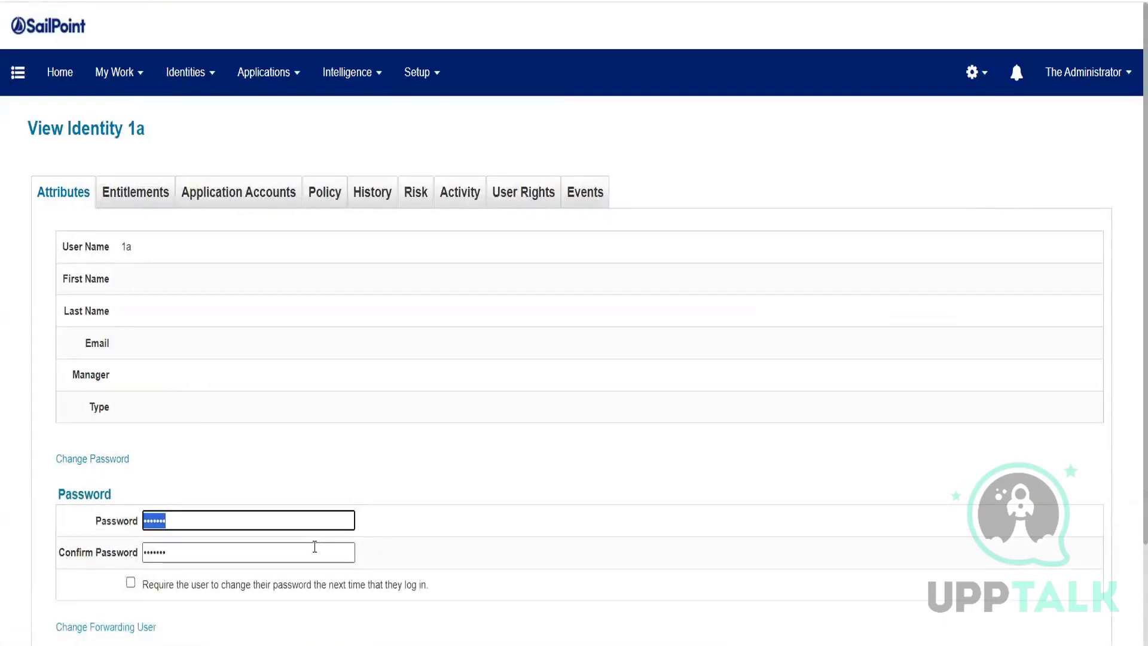
pyautogui.write('••••••••')
pyautogui.press('Tab')
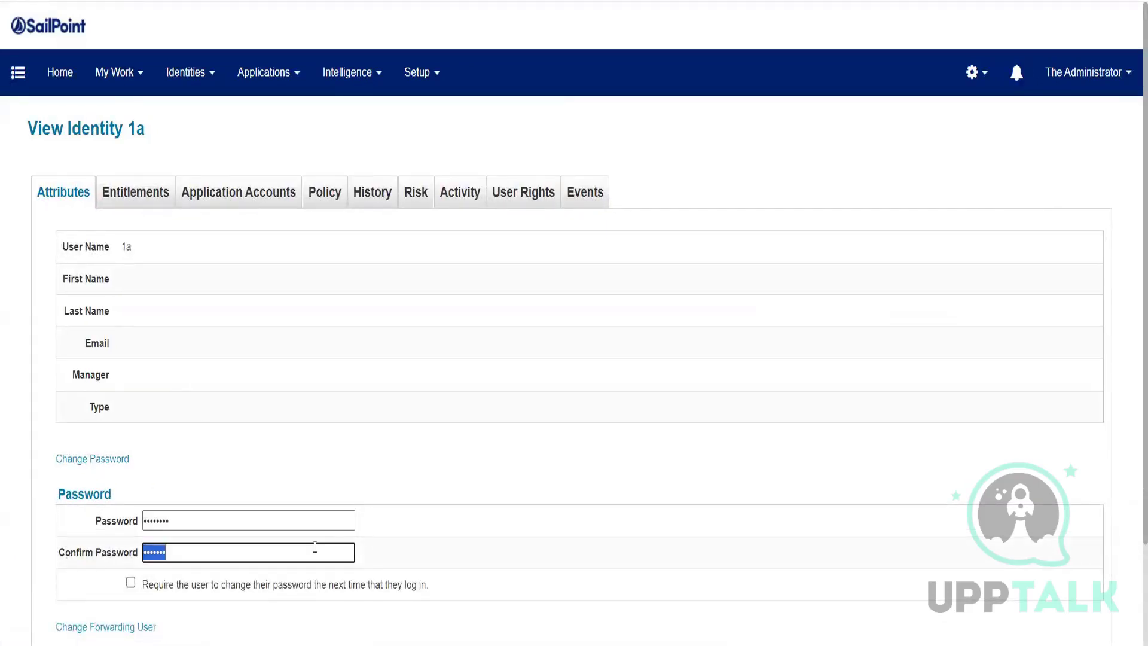
pyautogui.write('••••••••')
pyautogui.scroll(-2, 314, 546)
pyautogui.click(41, 589)
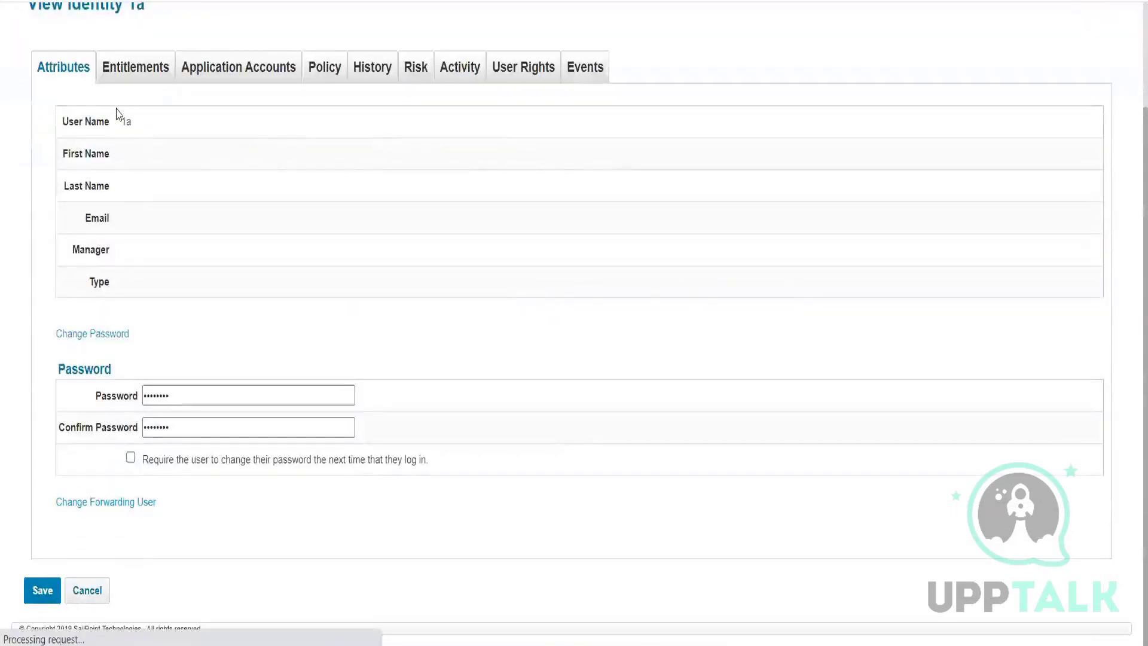
# Step: Log out of the administrator account to the sign-in page
pyautogui.moveTo(138, 122); pyautogui.dragTo(122, 122)
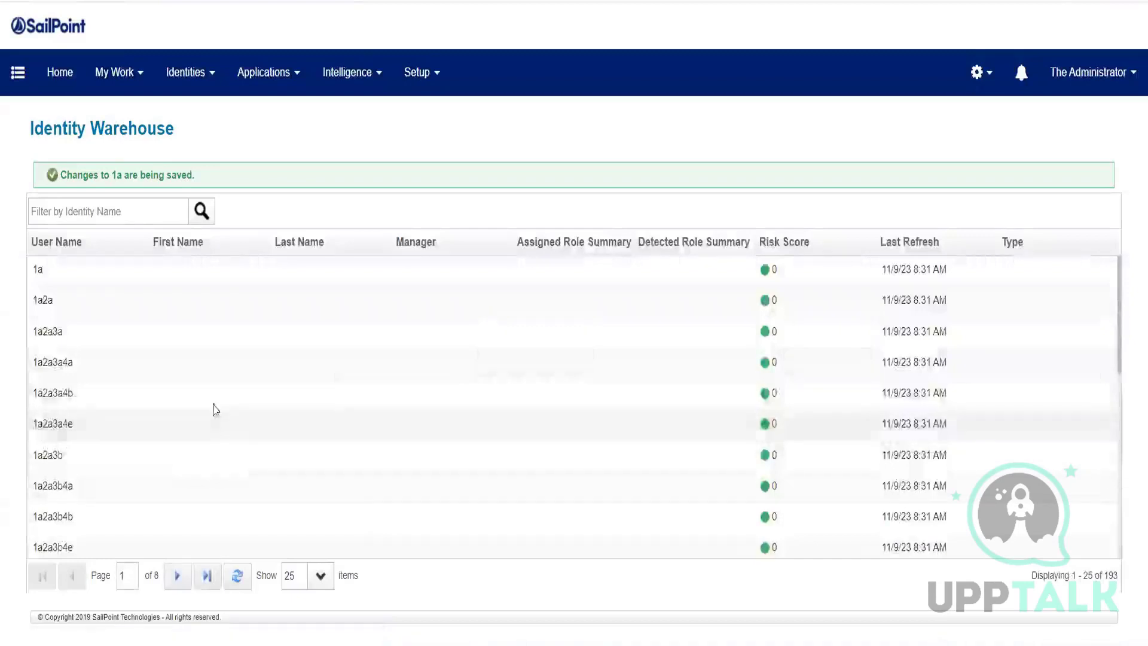
pyautogui.click(1119, 81)
pyautogui.click(1078, 206)
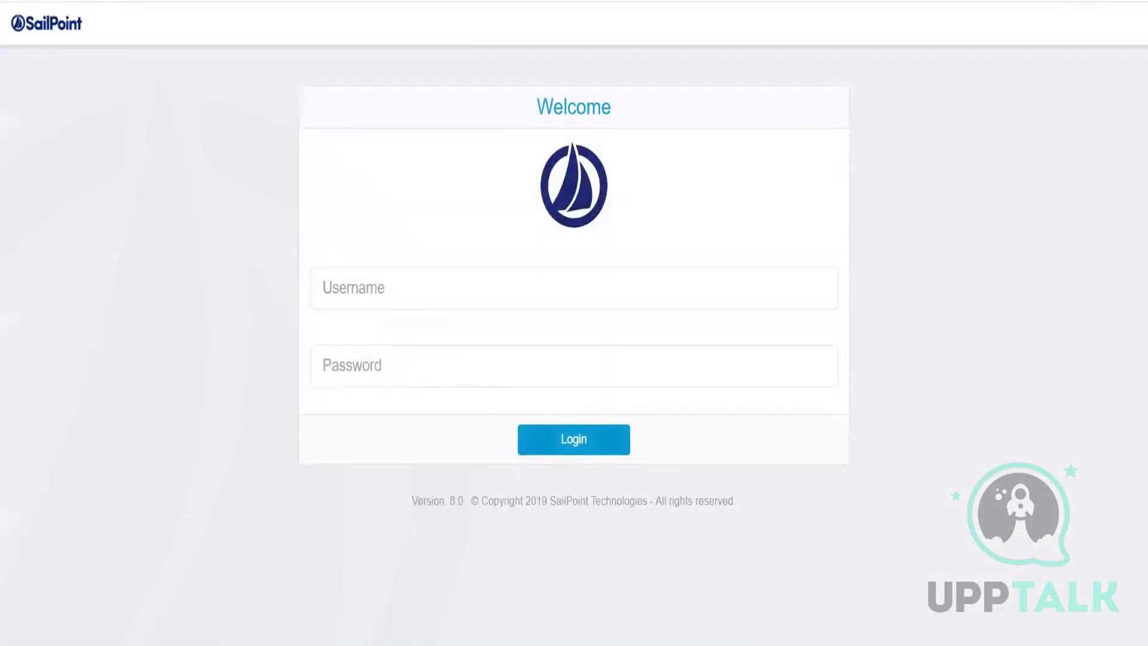
# Step: Sign in as 1a, re-entering the password after the first attempt fails
pyautogui.click(364, 288)
pyautogui.write('1a')
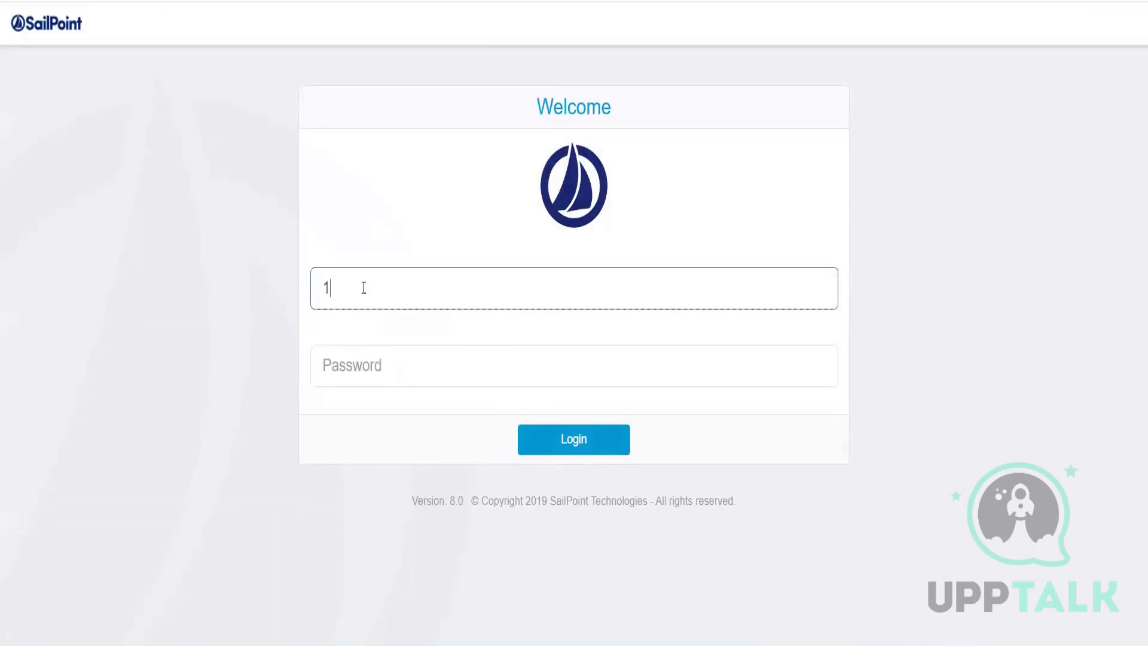
pyautogui.click(343, 357)
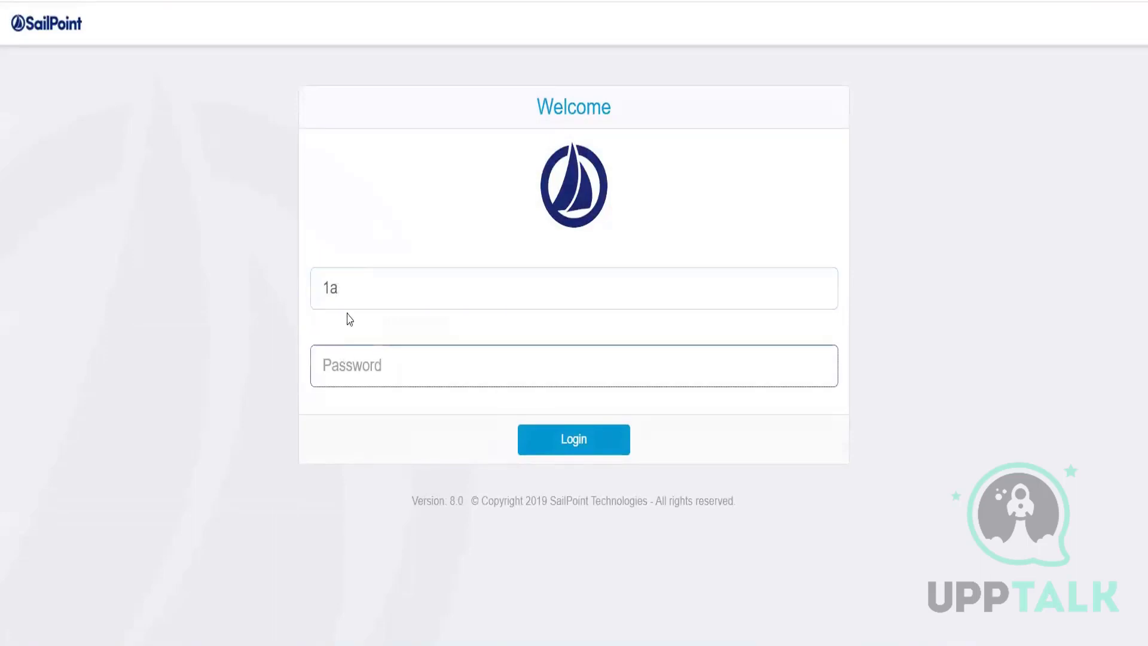
pyautogui.write('•••••••')
pyautogui.press('Return')
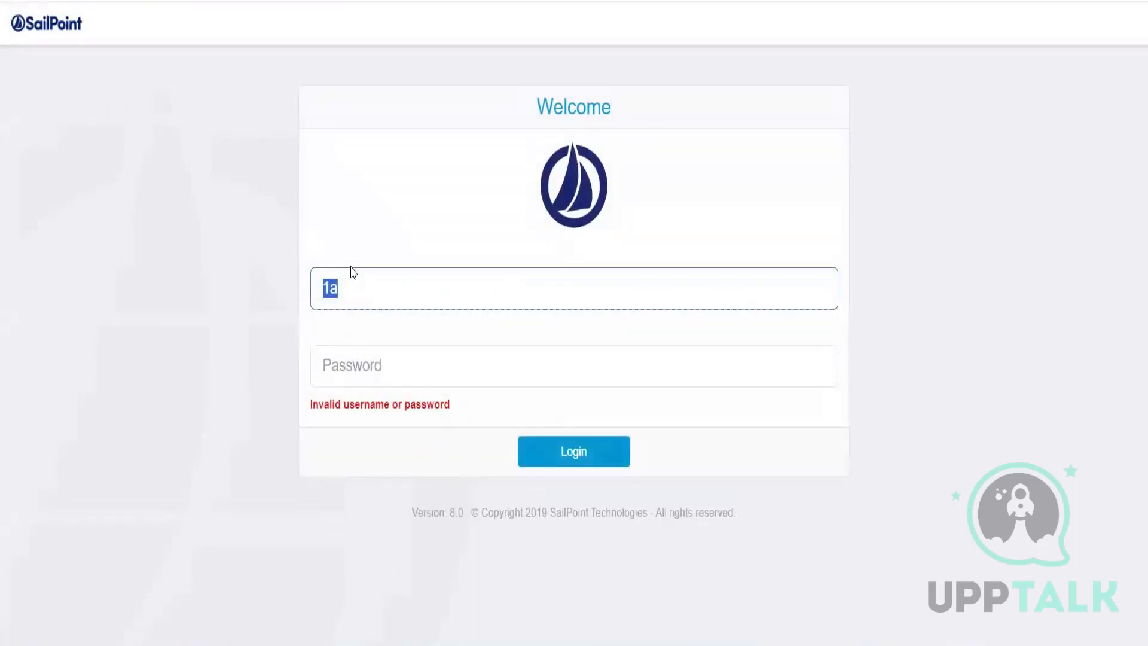
pyautogui.click(376, 355)
pyautogui.write('••••••••')
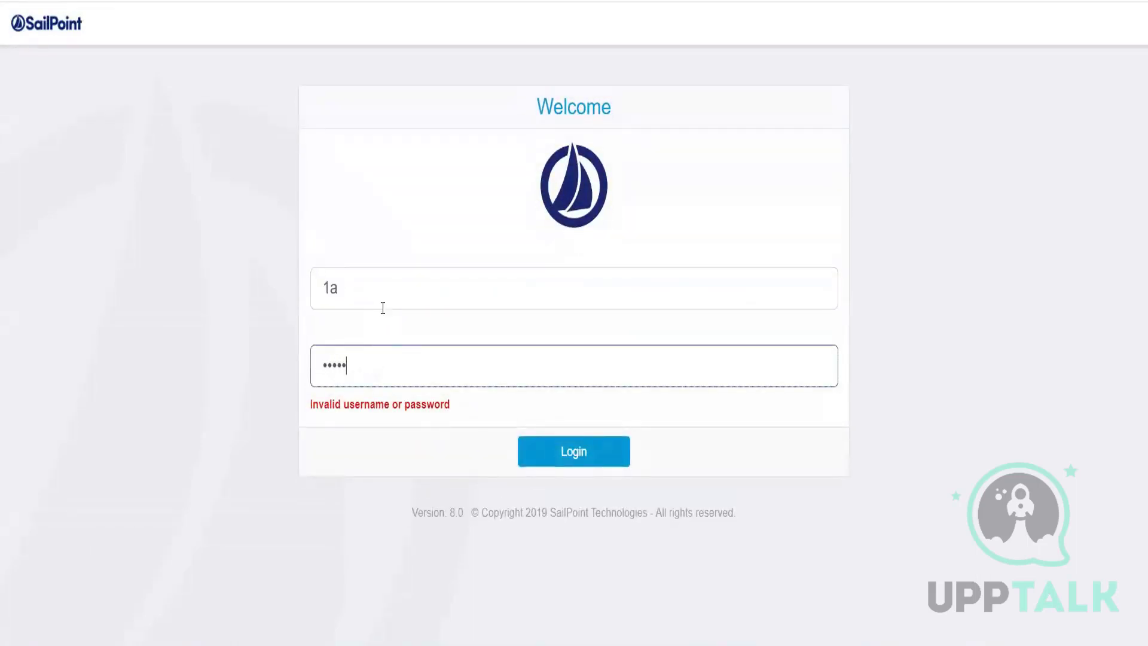
pyautogui.press('Return')
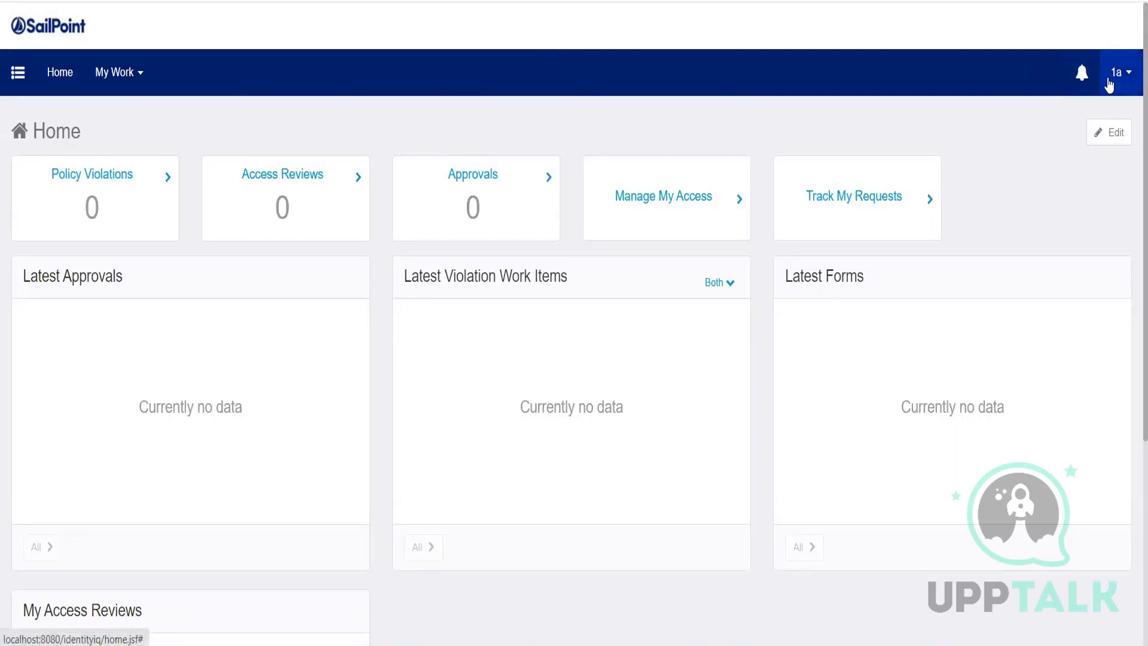
# Step: List the requestable access items in Manage My Access, then sign out of 1a
pyautogui.click(707, 232)
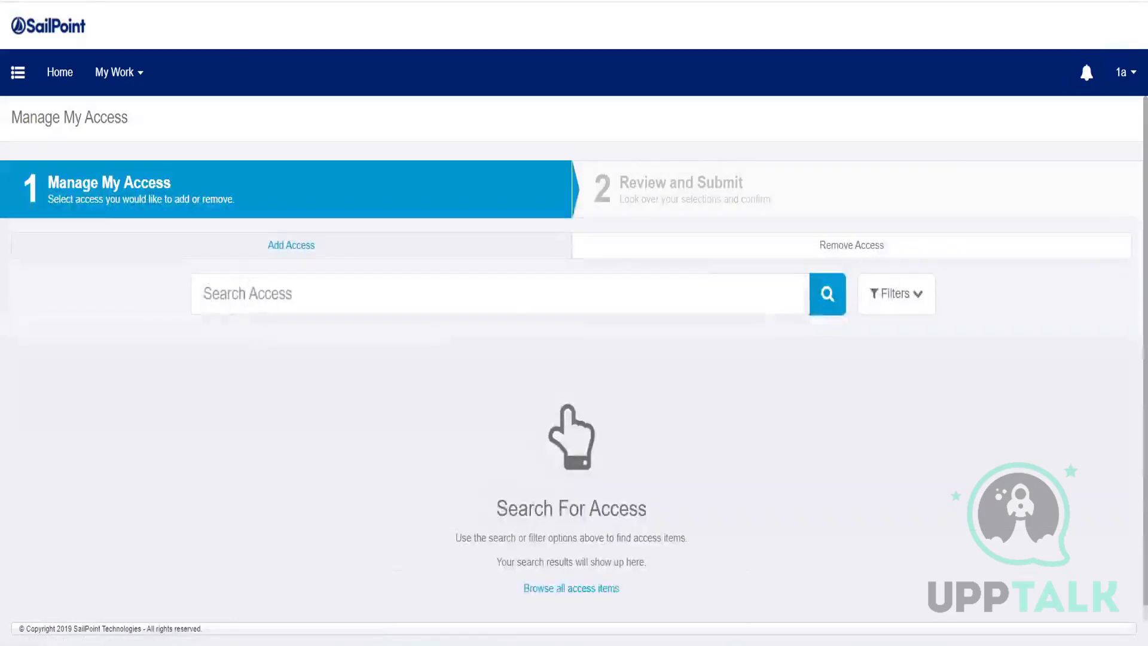
pyautogui.click(828, 306)
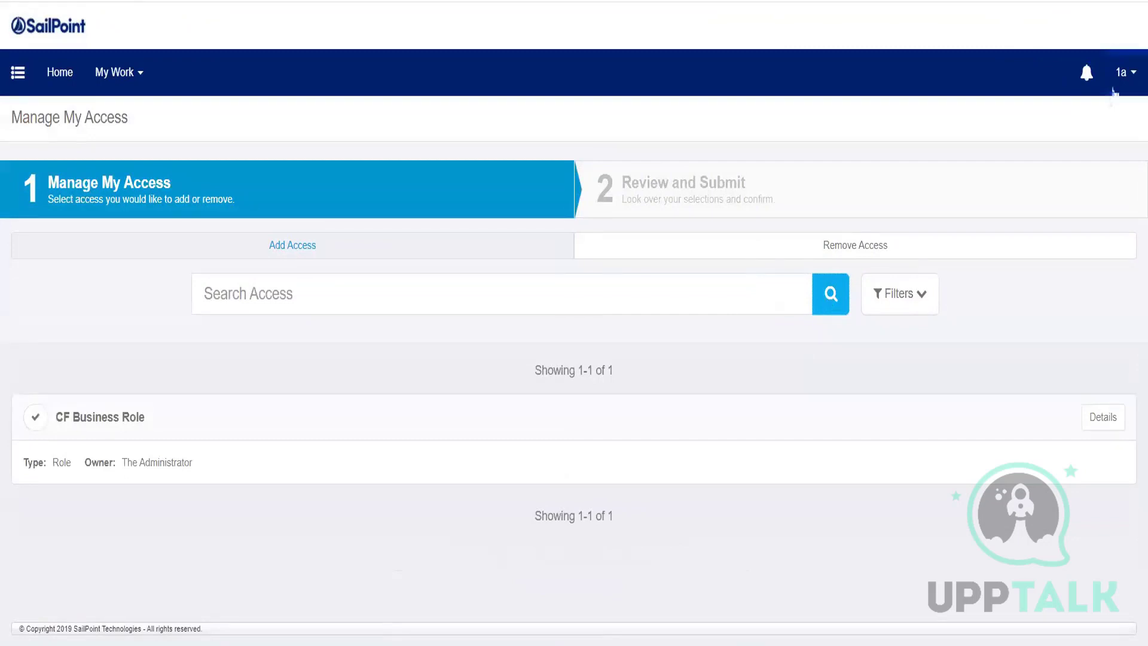
pyautogui.click(1118, 75)
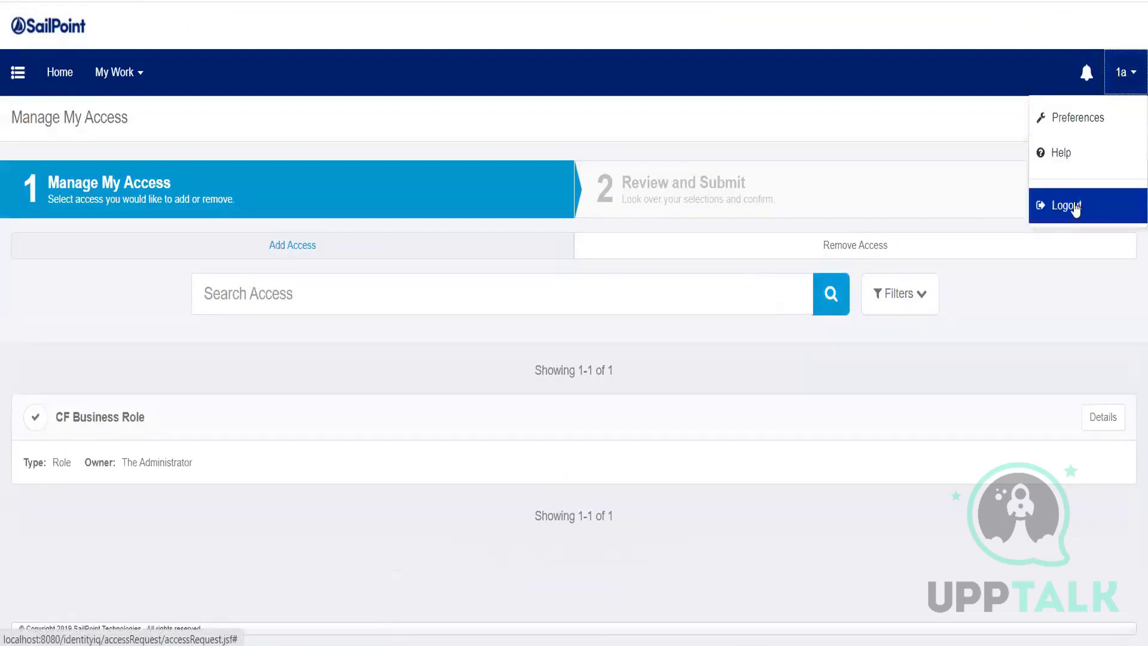
pyautogui.click(1070, 205)
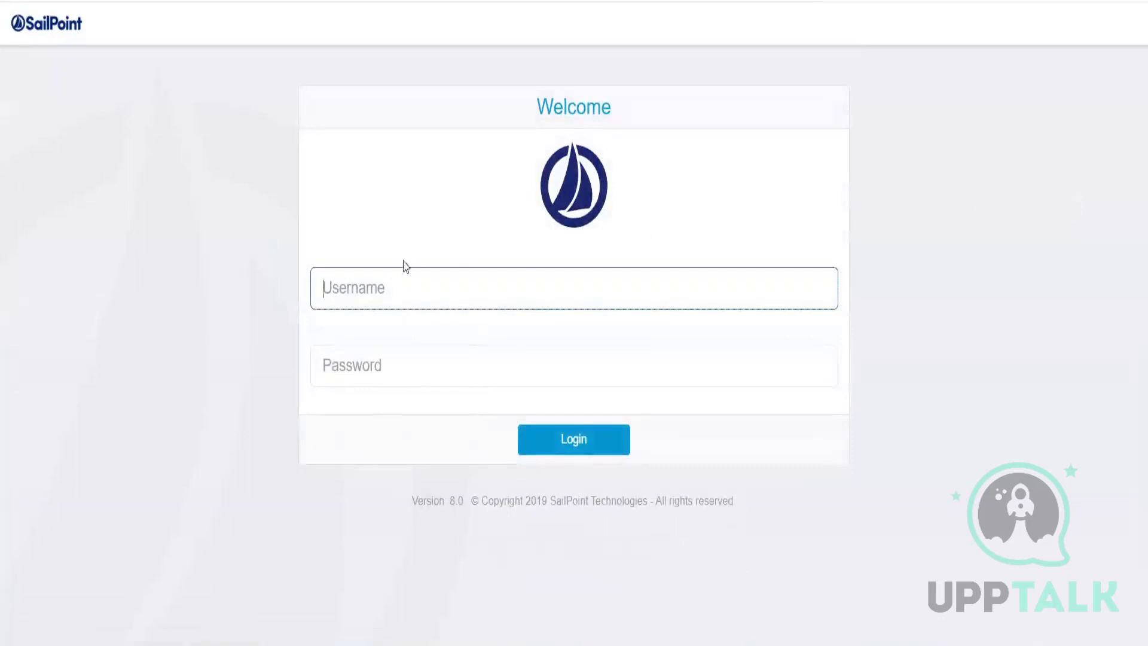
# Step: Sign back in as the administrator and dismiss Chrome's password breach warning
pyautogui.write('sp')
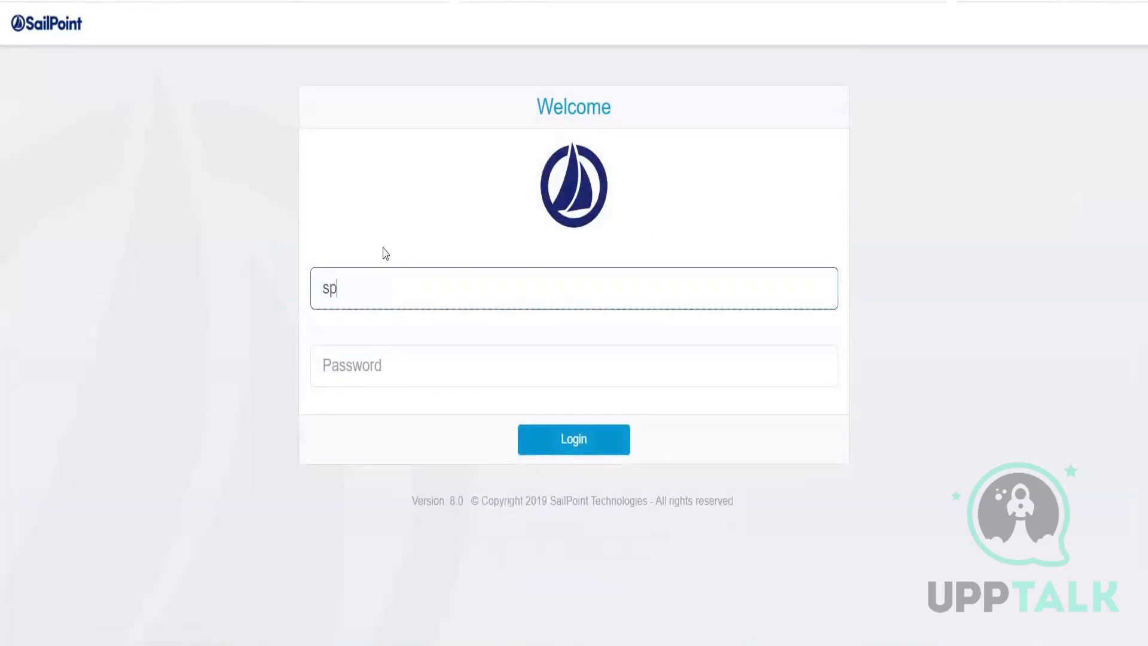
pyautogui.write('admin')
pyautogui.press('Tab')
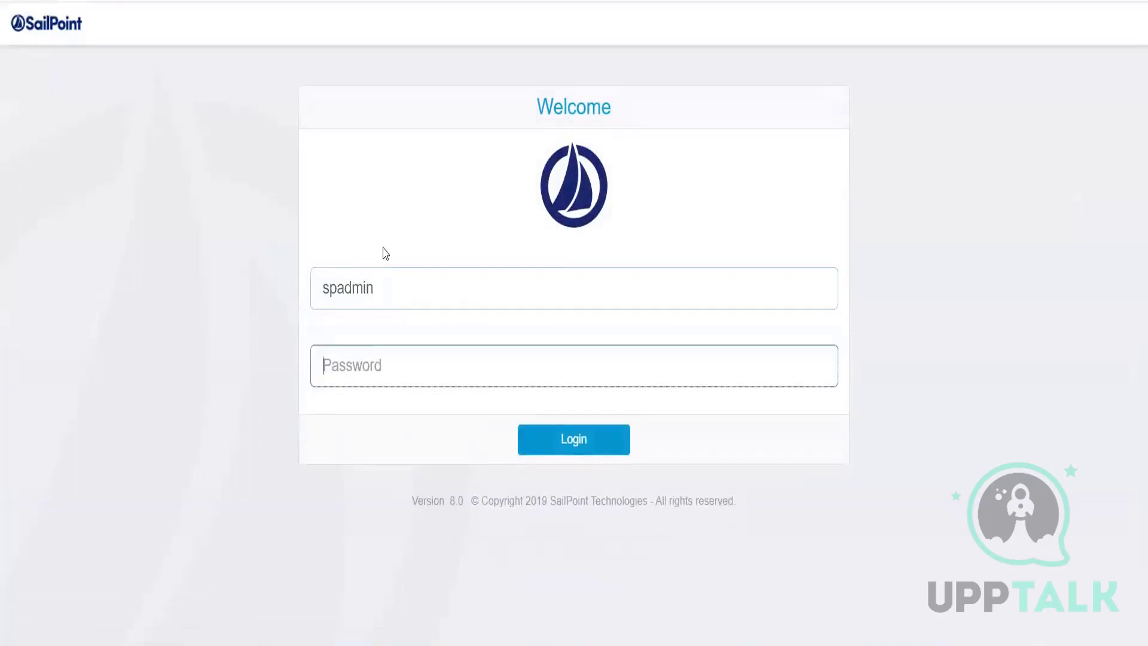
pyautogui.write('admin')
pyautogui.press('Return')
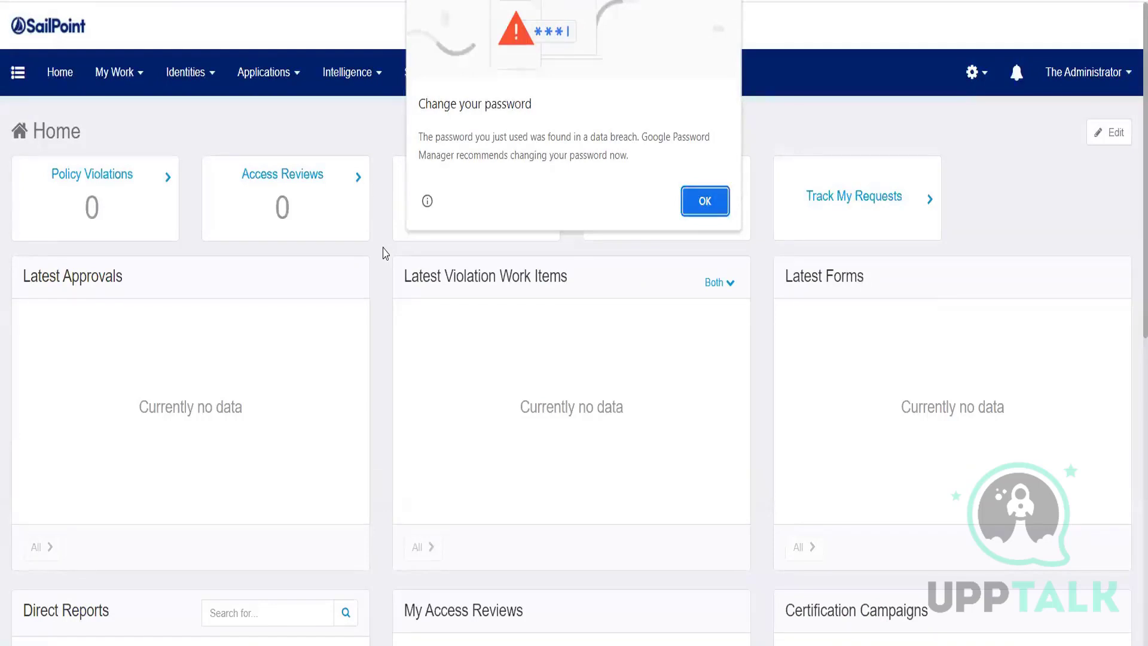
pyautogui.click(714, 202)
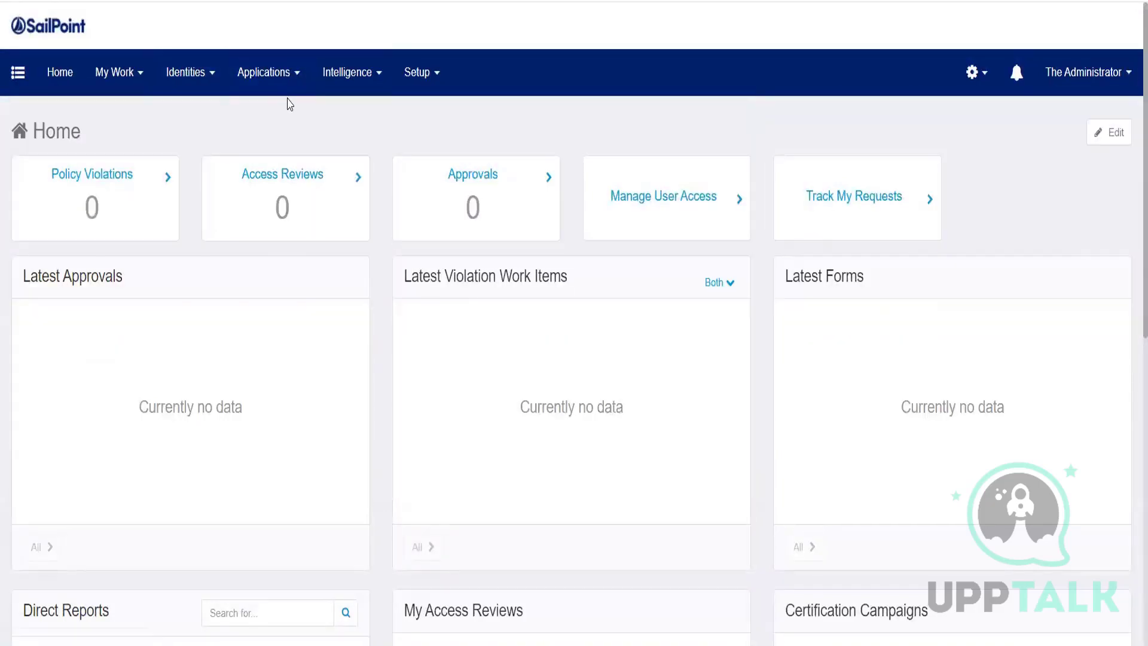
# Step: Review every tab of HR Application - FT Employee, then cancel without saving
pyautogui.click(264, 72)
pyautogui.click(308, 115)
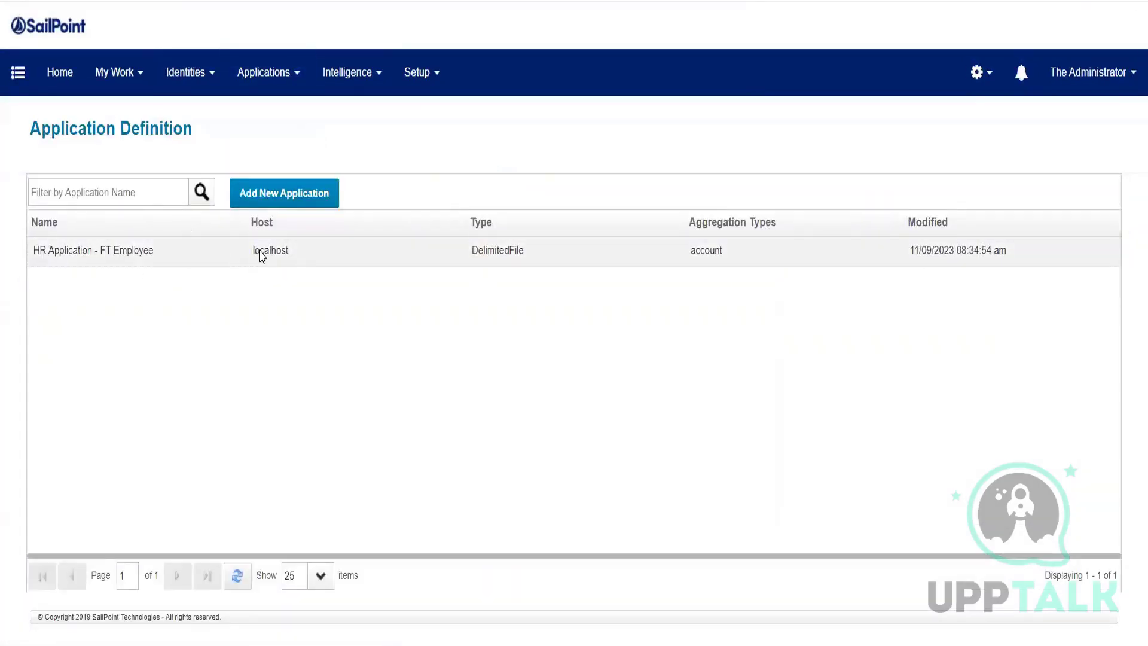
pyautogui.click(220, 255)
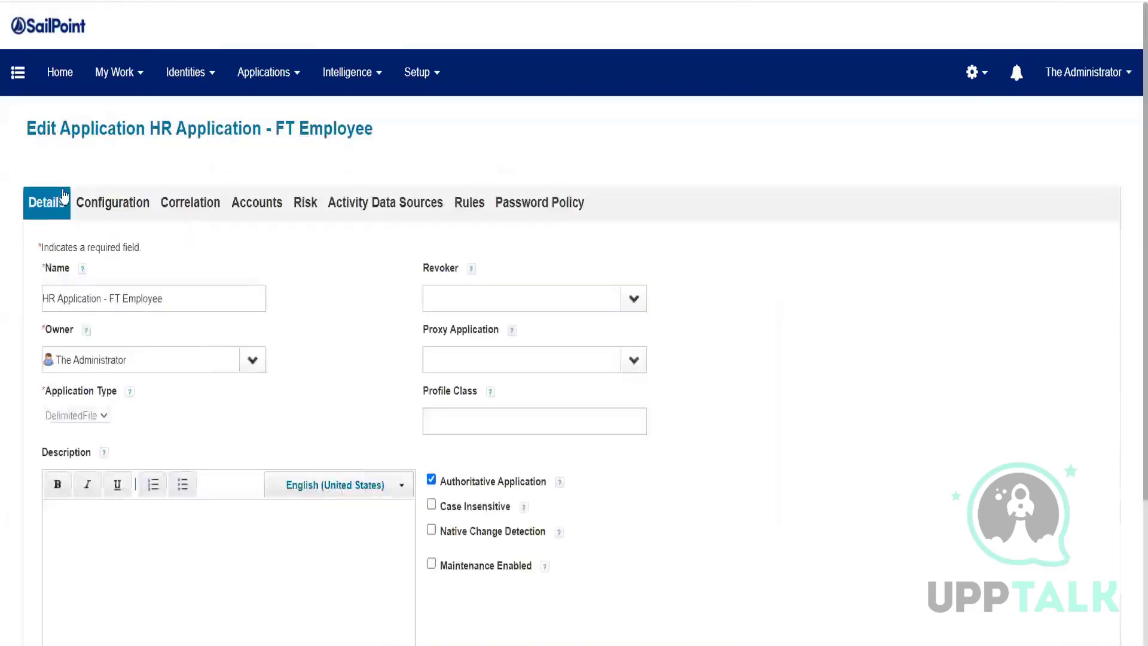
pyautogui.click(126, 202)
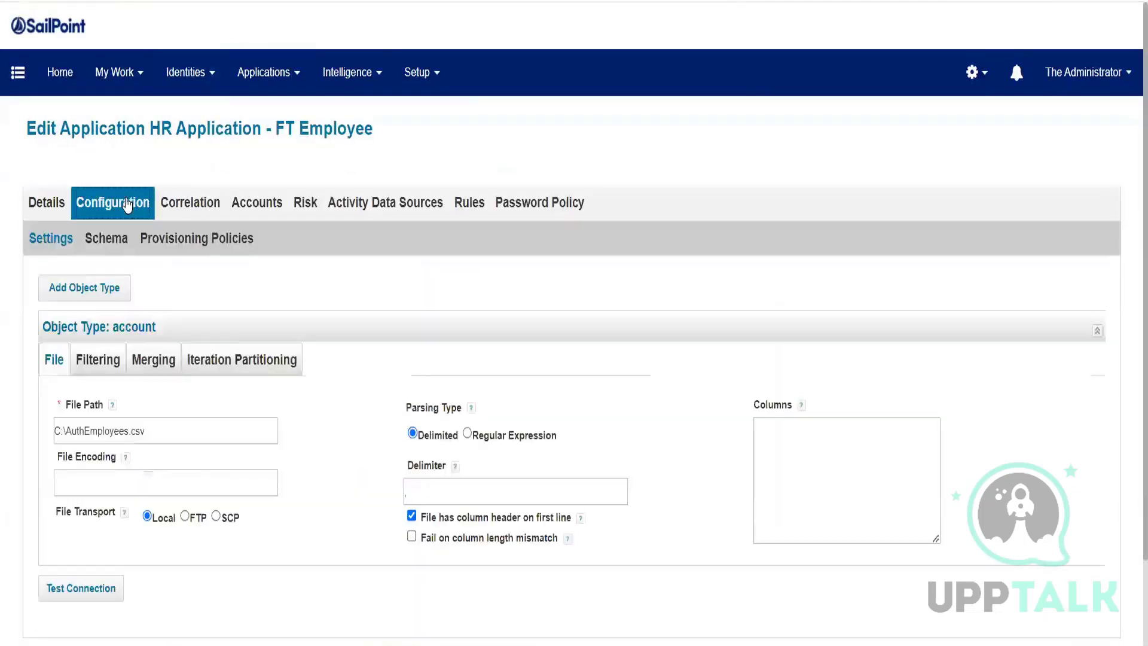
pyautogui.click(189, 203)
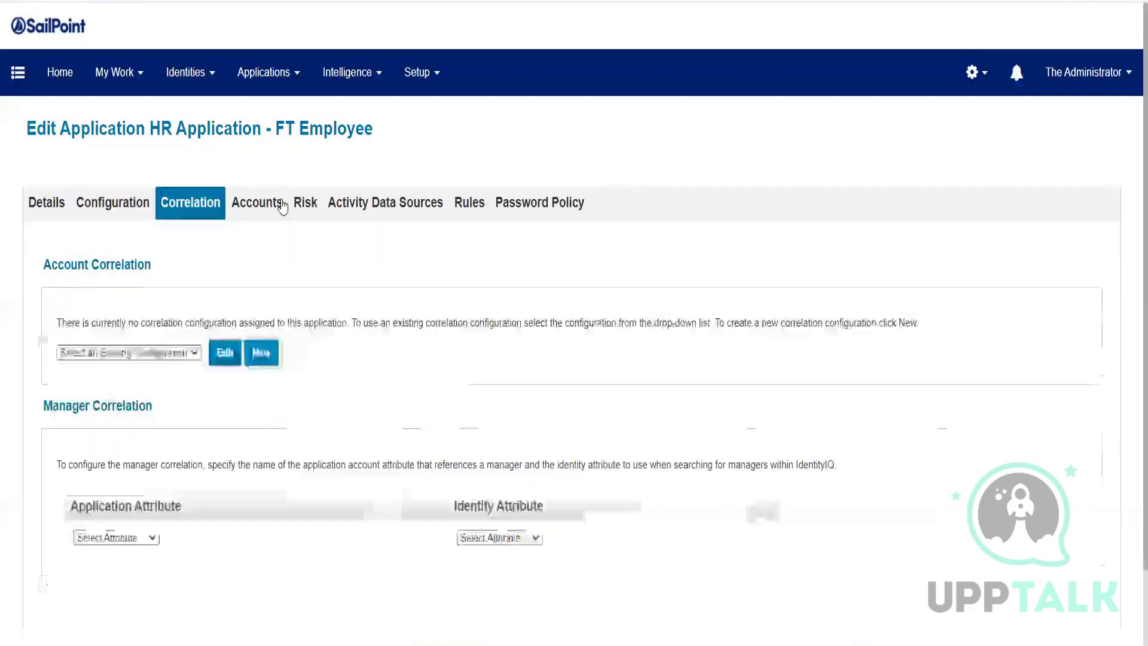
pyautogui.click(313, 205)
pyautogui.click(415, 205)
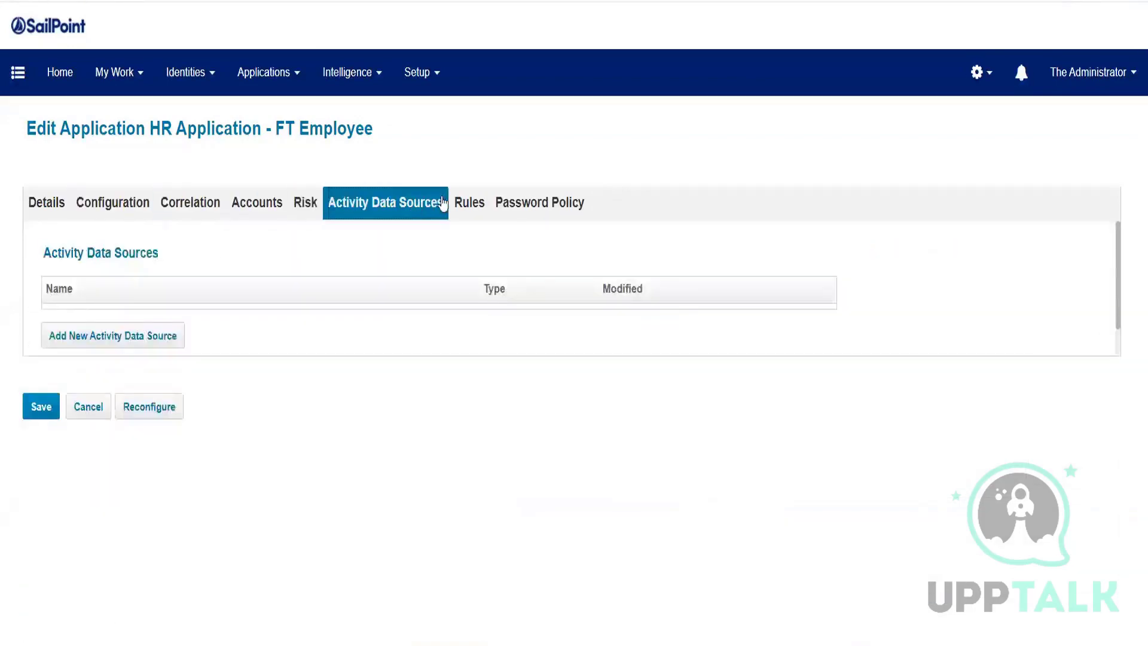
pyautogui.click(540, 206)
pyautogui.click(469, 205)
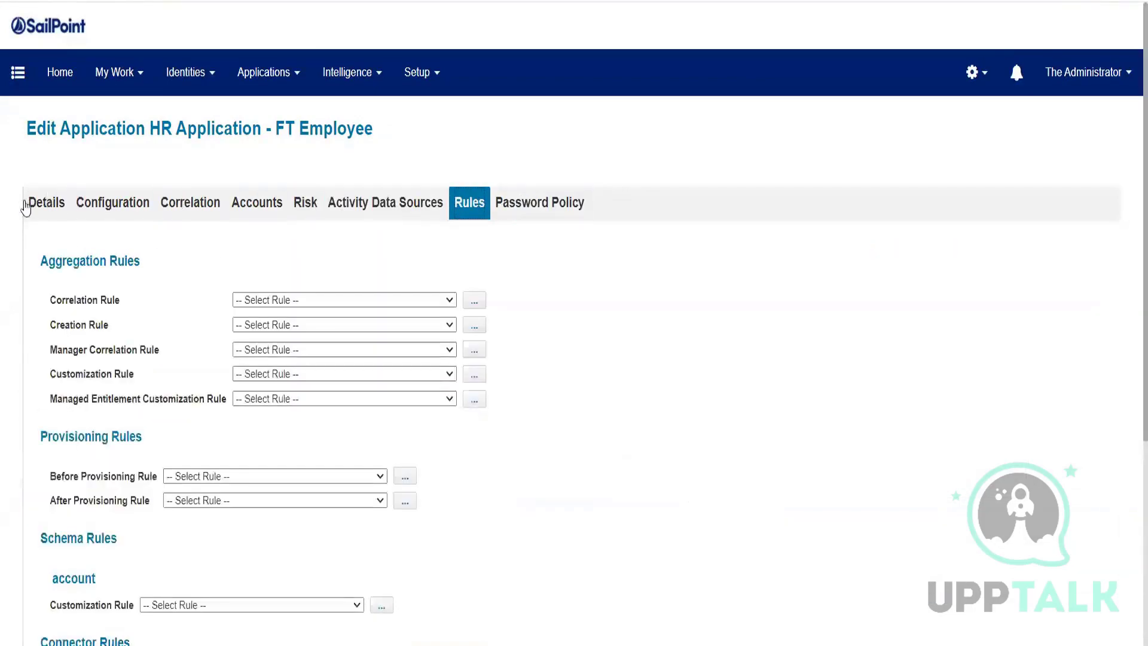
pyautogui.click(59, 205)
pyautogui.scroll(-3, 362, 198)
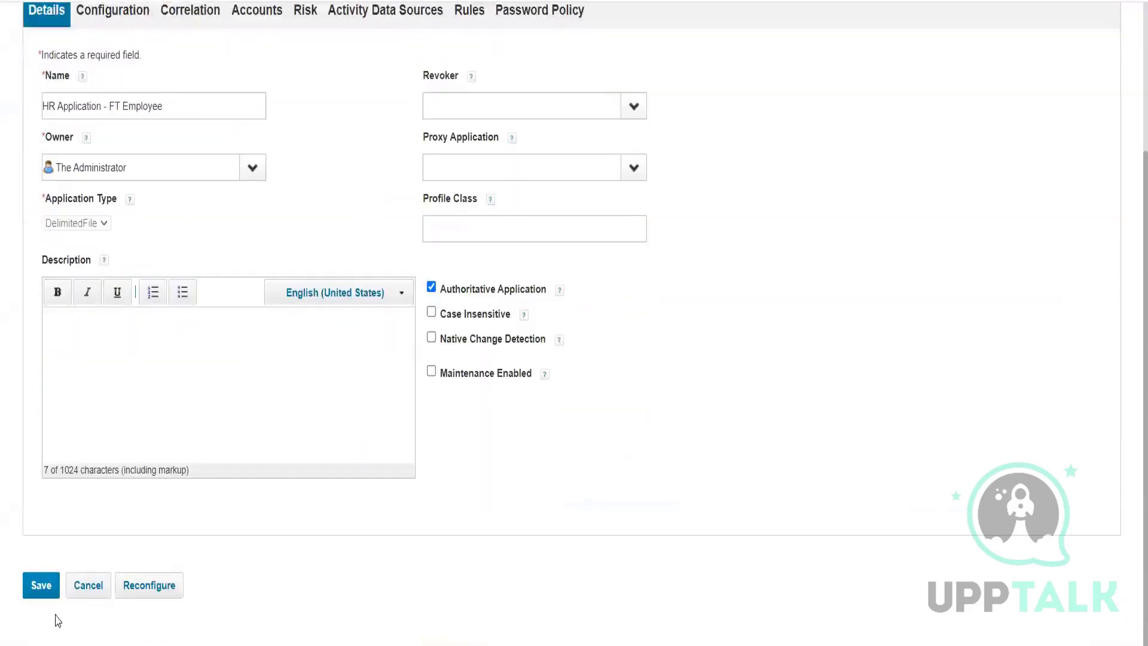
pyautogui.click(100, 598)
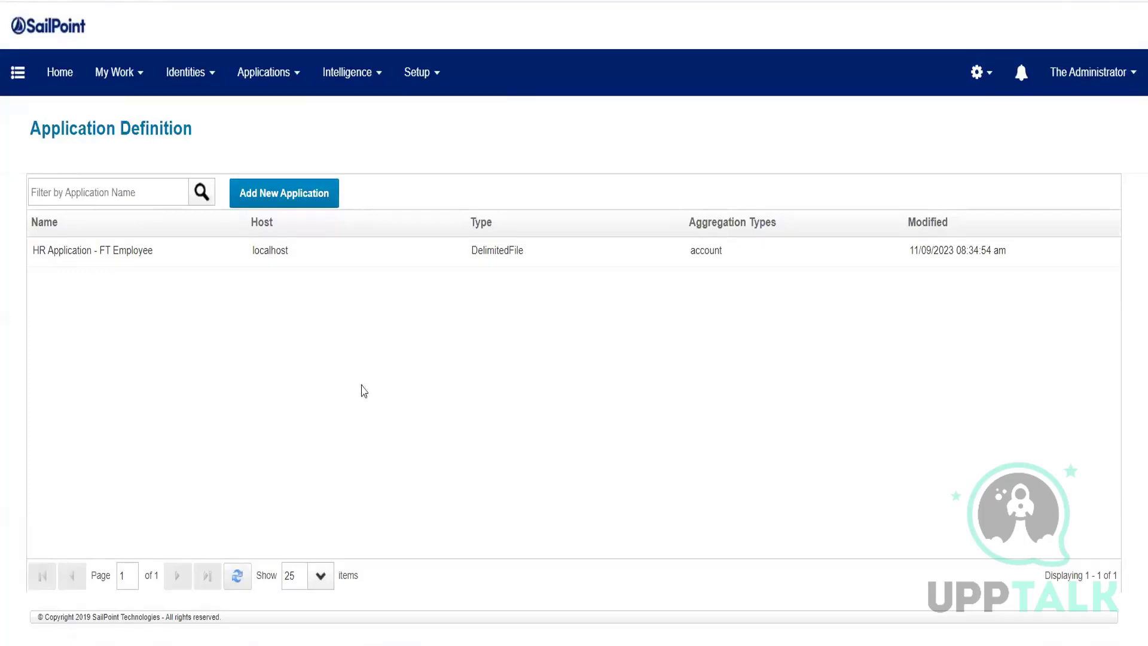
# Step: Show the Task Results list from Setup > Tasks
pyautogui.click(418, 89)
pyautogui.click(424, 280)
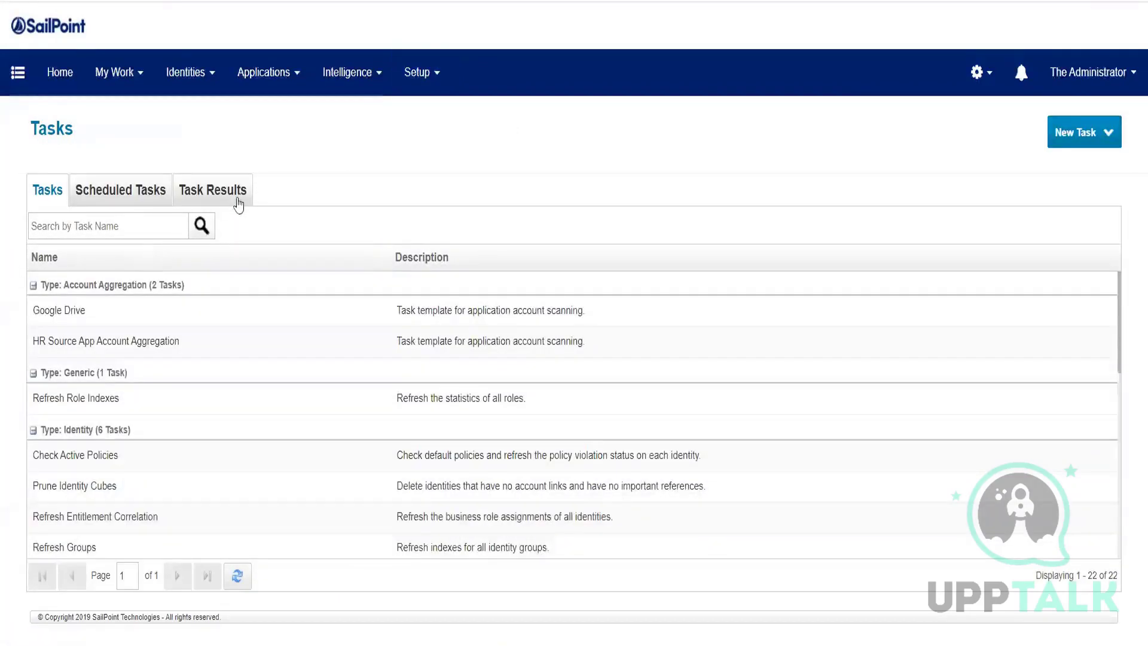
pyautogui.click(238, 200)
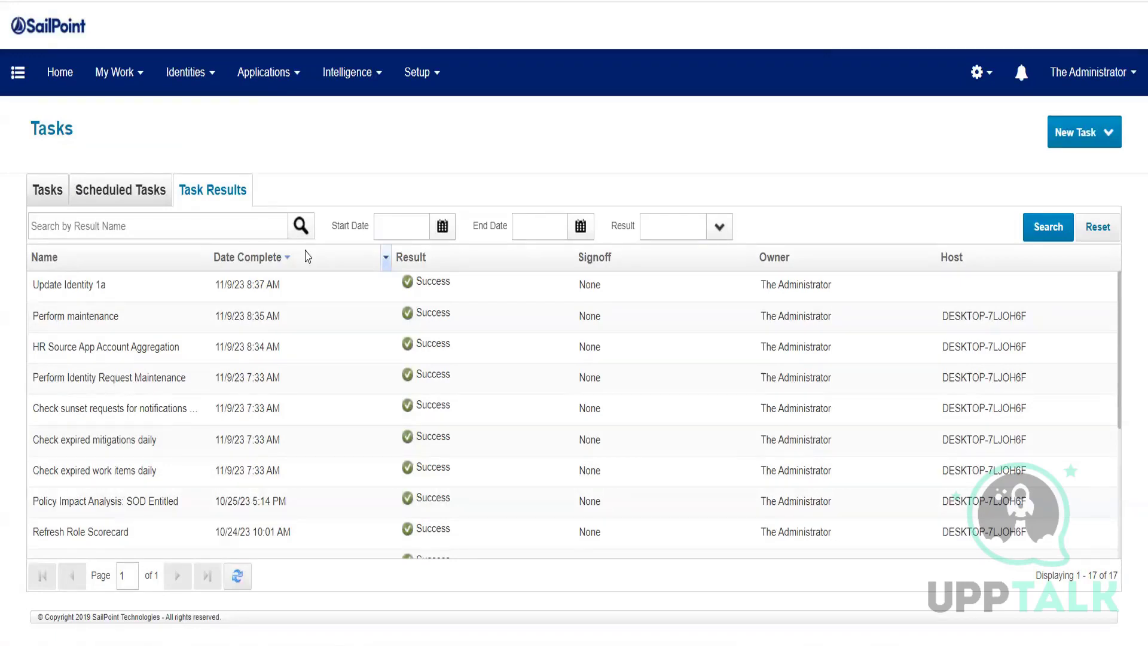
pyautogui.click(247, 74)
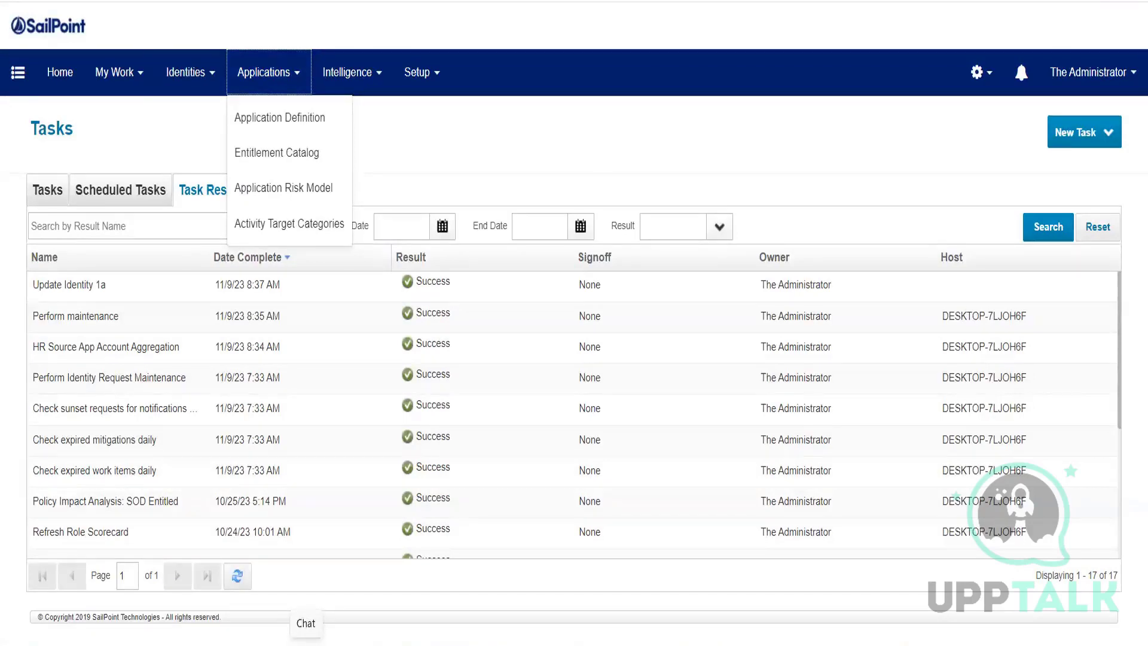
# Step: Open the Application Definition list of applications
pyautogui.click(303, 118)
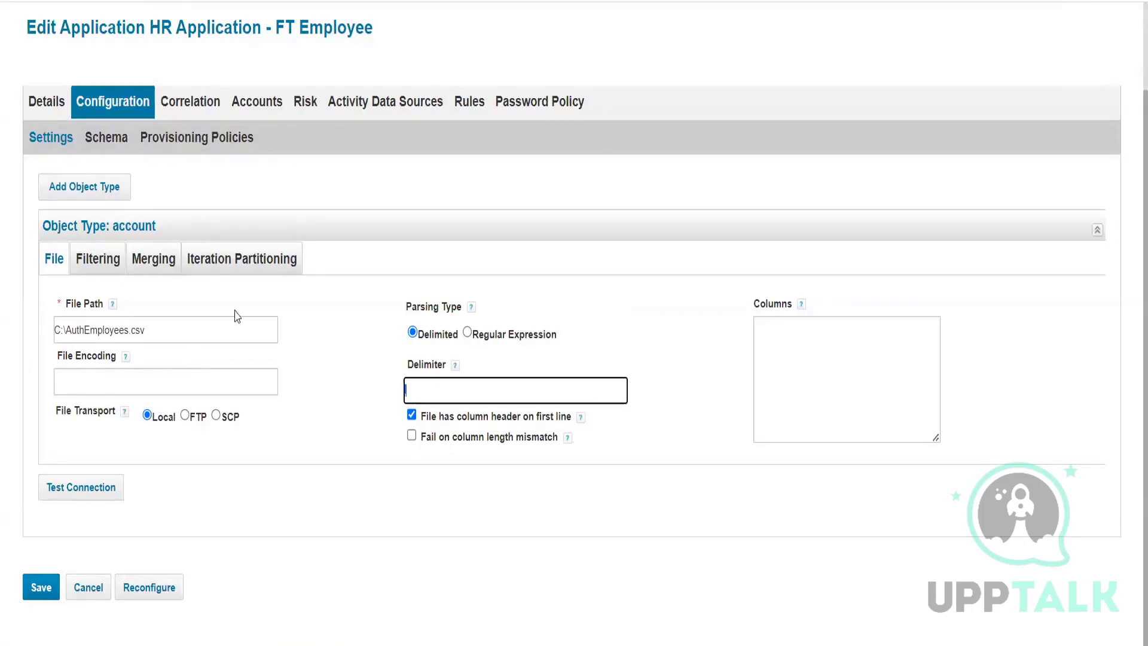
pyautogui.click(106, 137)
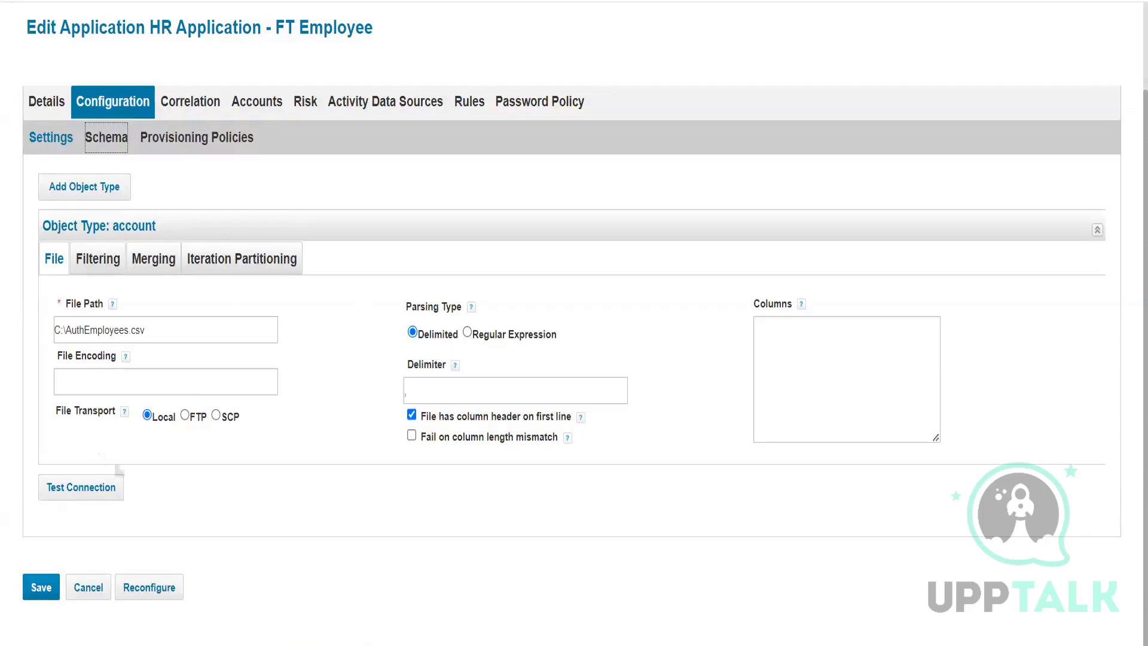
pyautogui.scroll(-3, 180, 520)
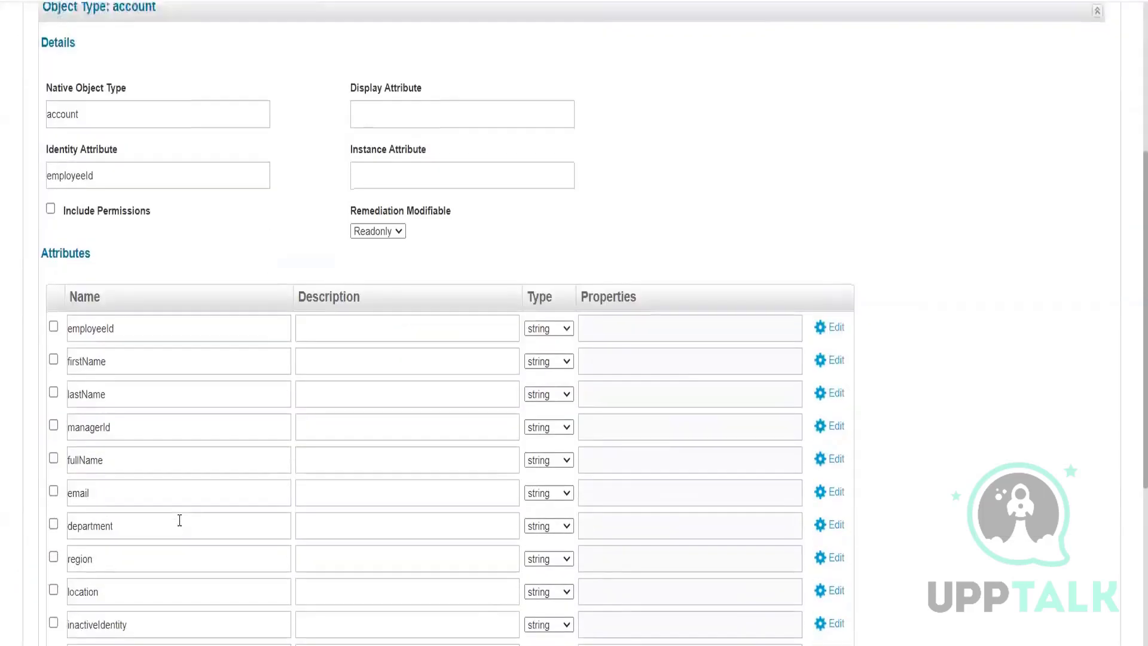
pyautogui.scroll(-5, 179, 521)
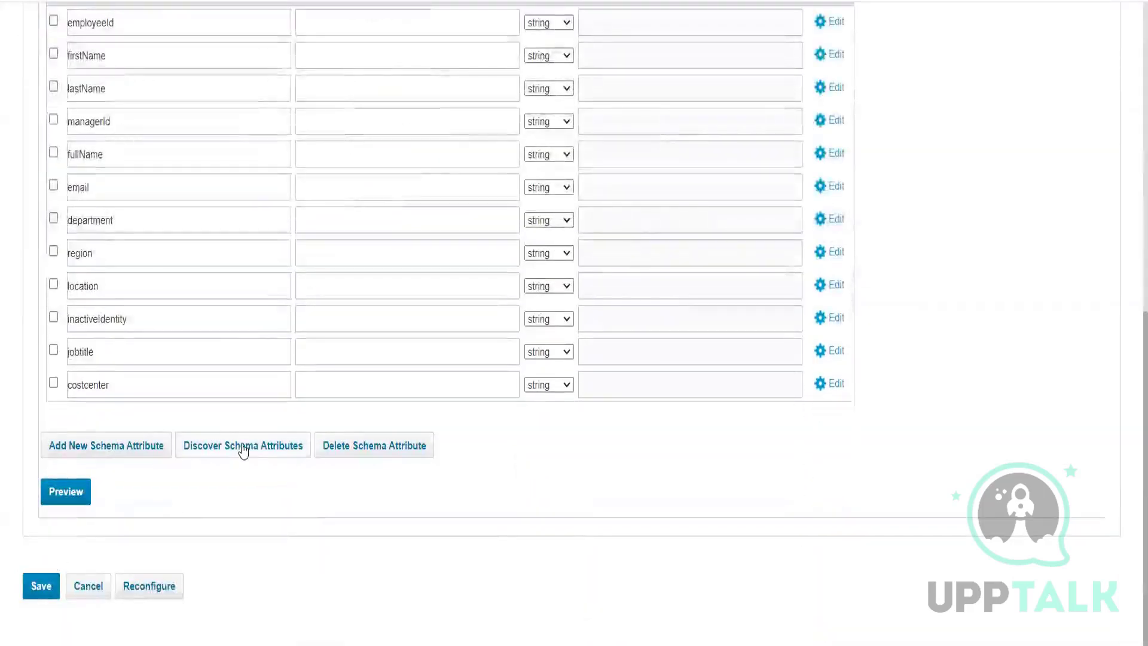
pyautogui.scroll(6, 184, 474)
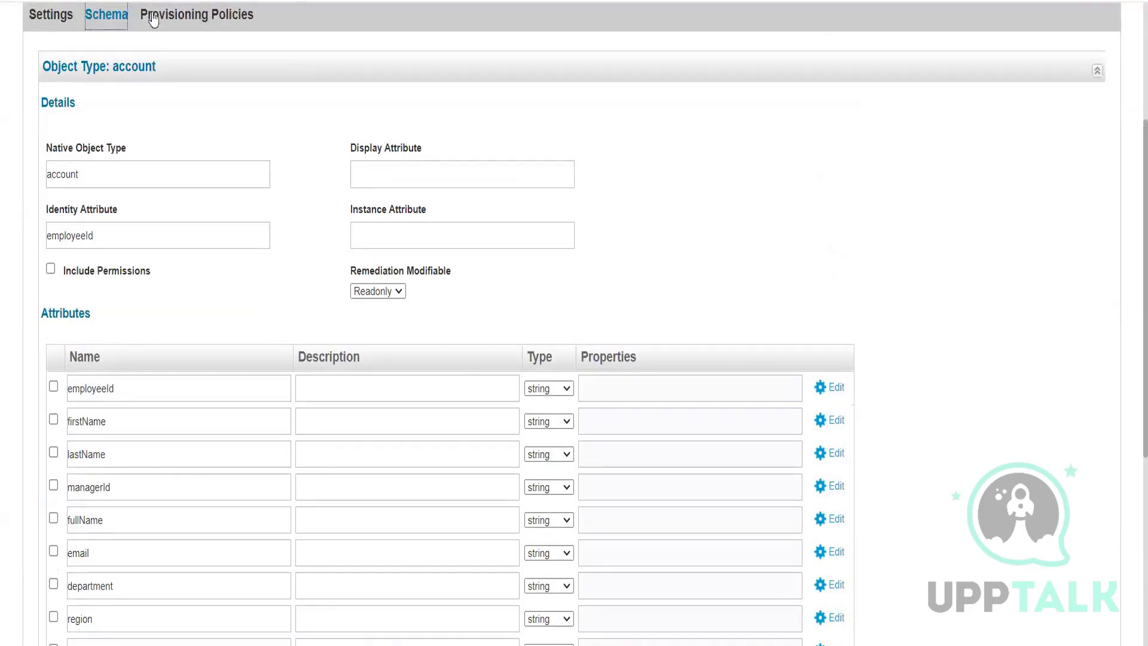
pyautogui.scroll(1, 770, 309)
pyautogui.scroll(3, 771, 309)
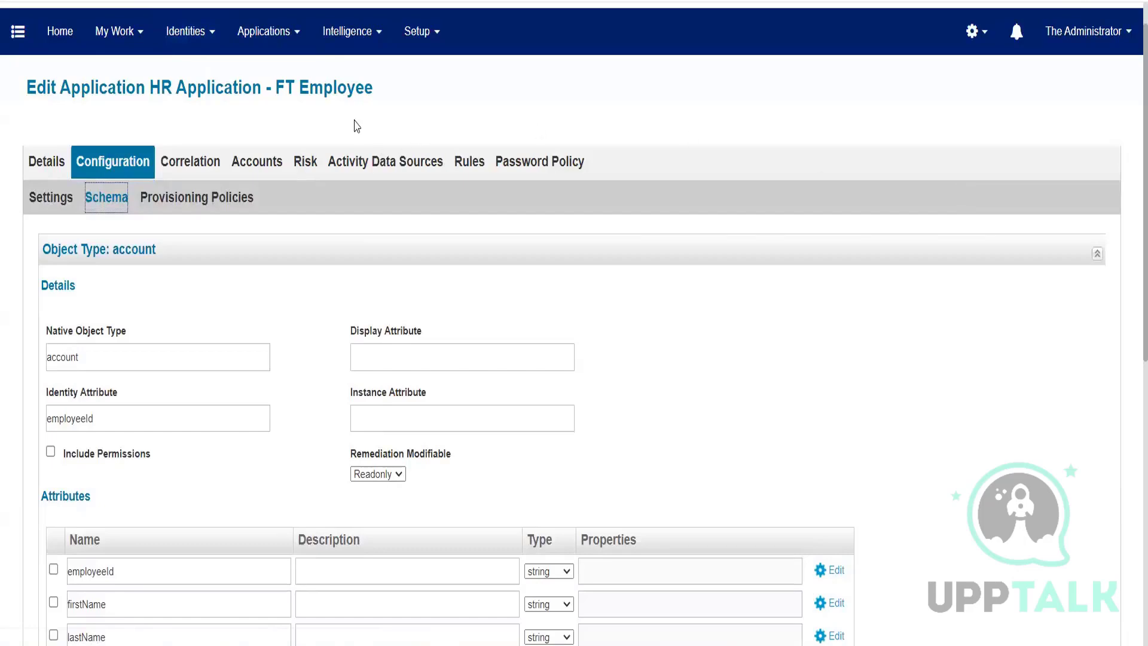
pyautogui.moveTo(195, 36)
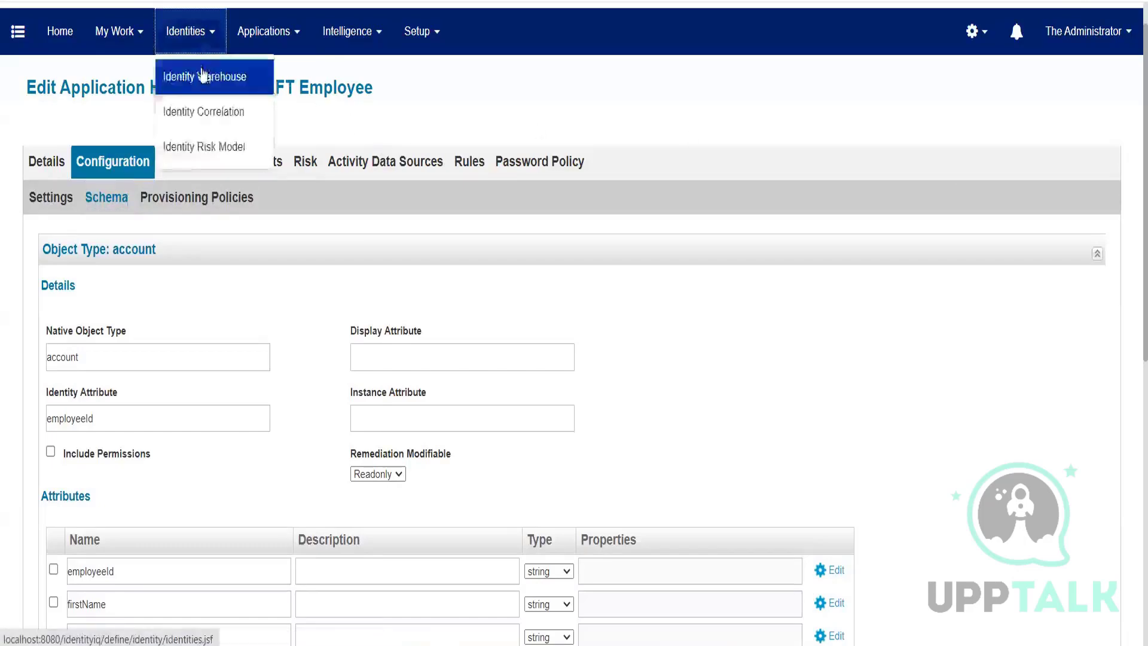
pyautogui.click(203, 80)
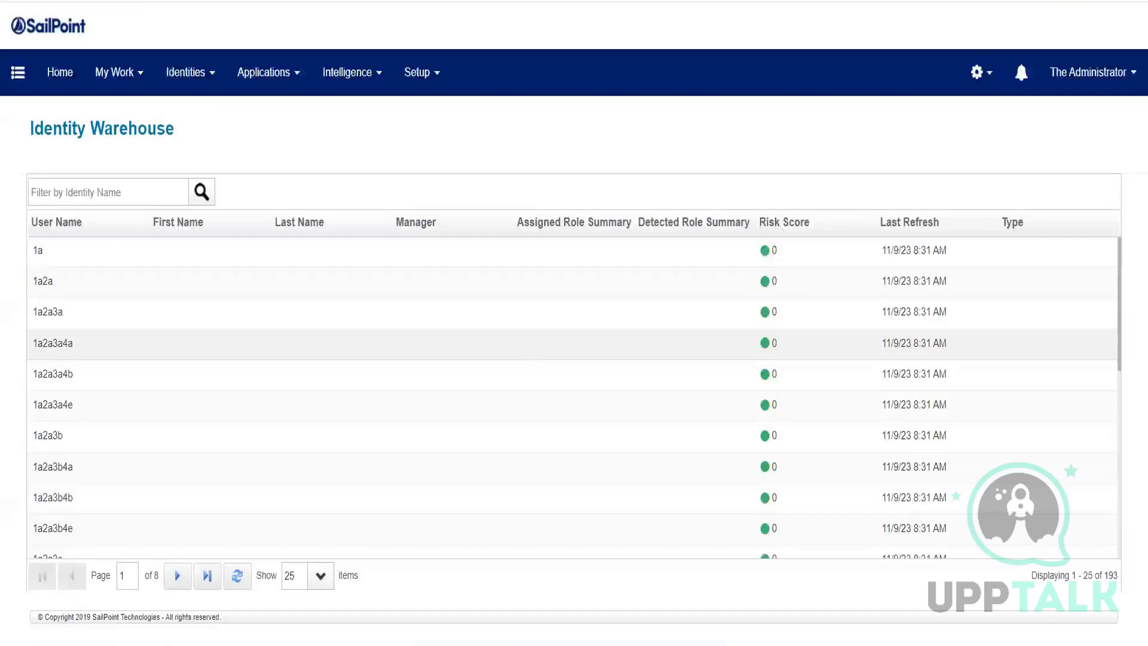